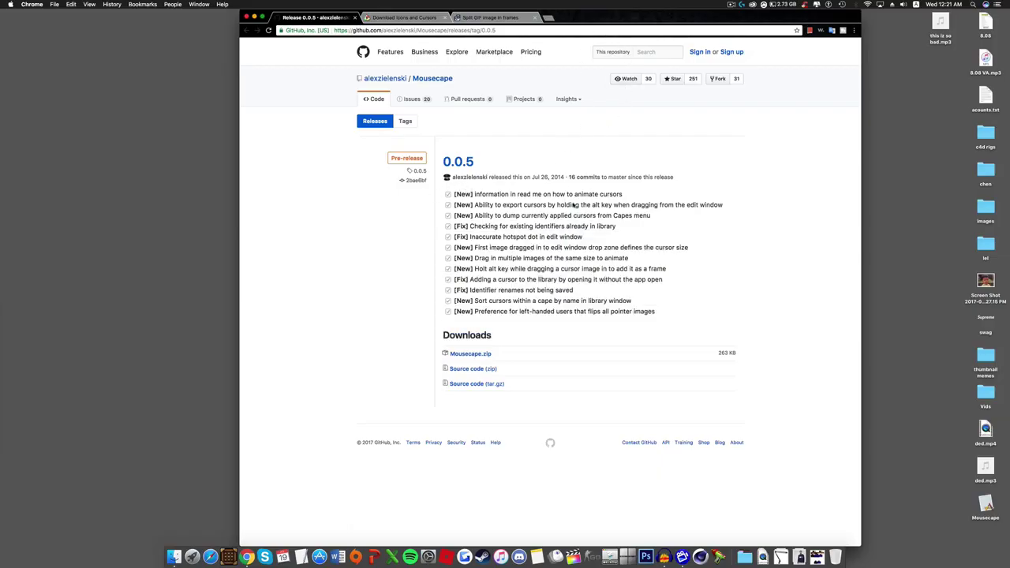
drag(597, 17, 517, 18)
key(super+h)
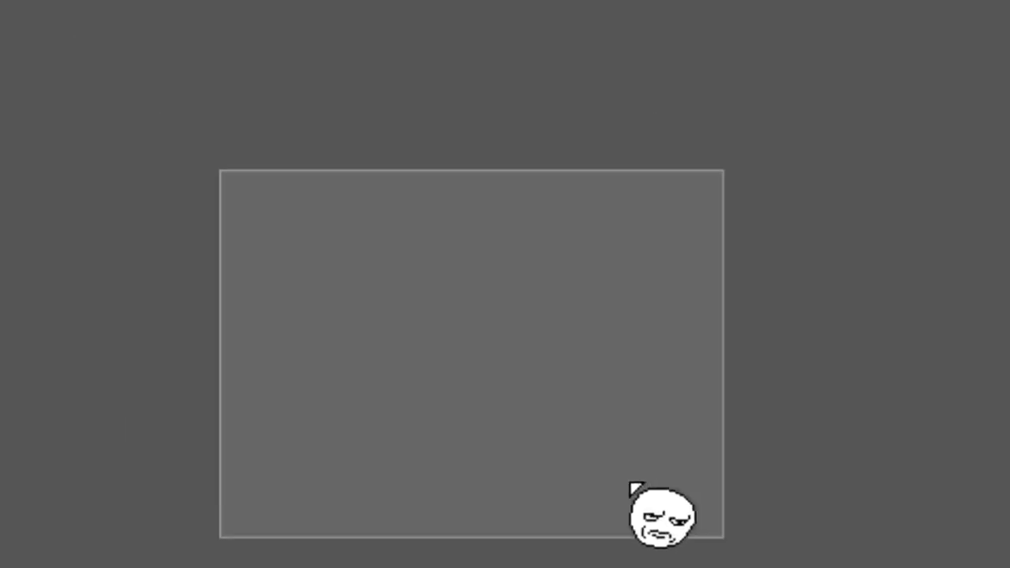
drag(631, 481, 582, 345)
right_click(93, 85)
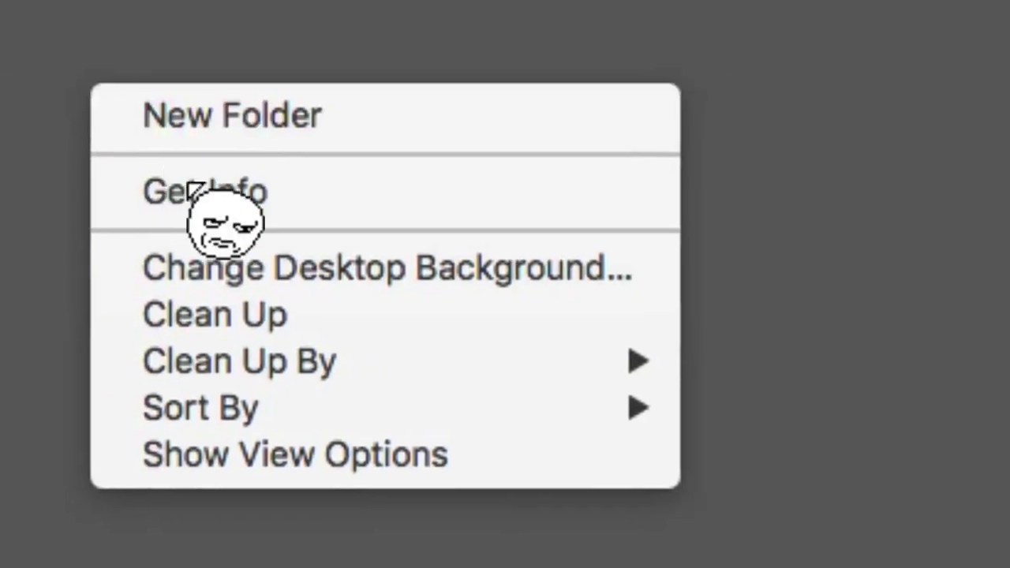
right_click(297, 70)
click(557, 296)
drag(122, 155, 342, 336)
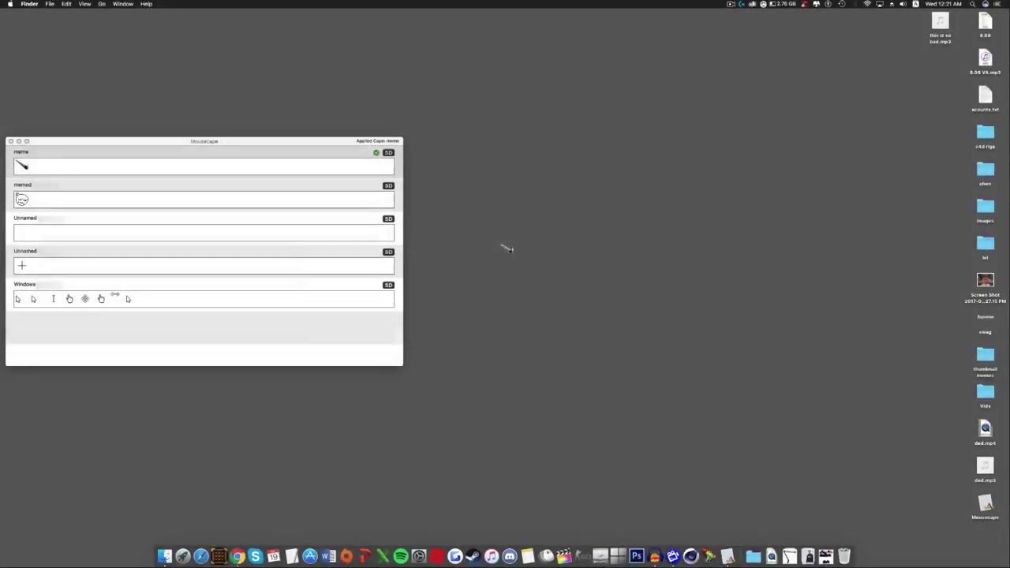
drag(480, 239, 613, 329)
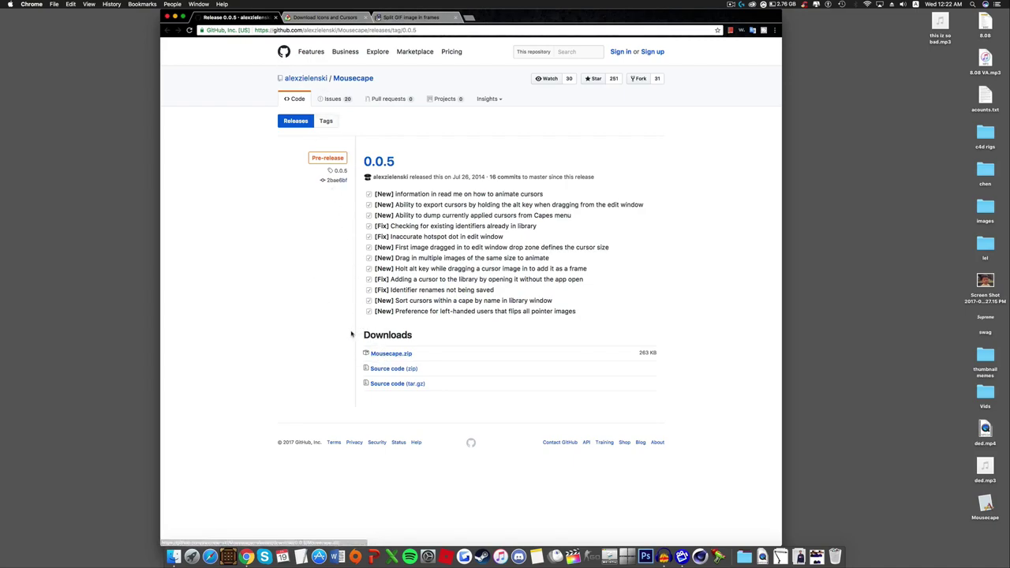
Download Mousecape.zip from the Mousecape 0.0.5 release page on GitHub.
drag(352, 335, 418, 342)
click(418, 343)
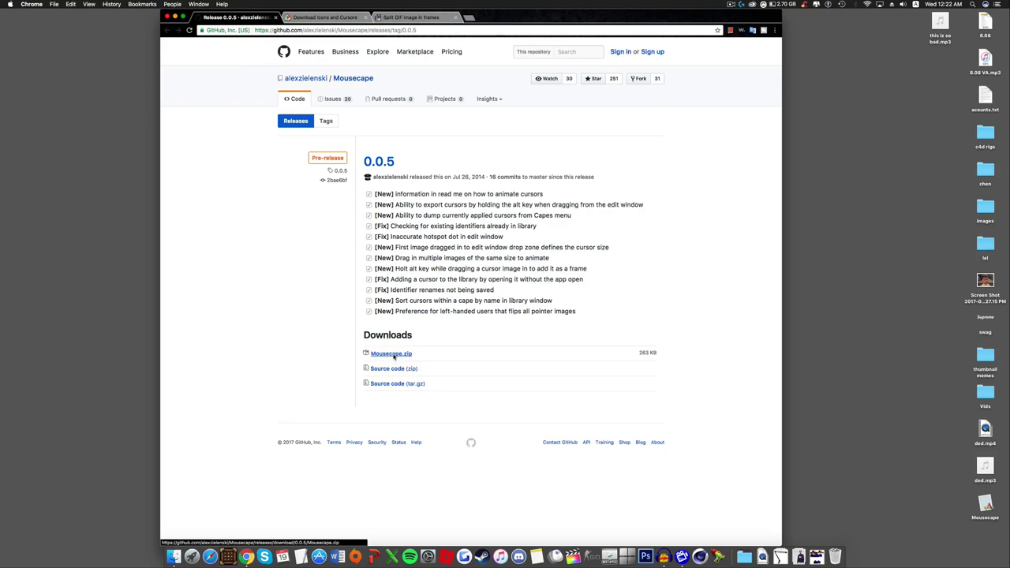
click(395, 355)
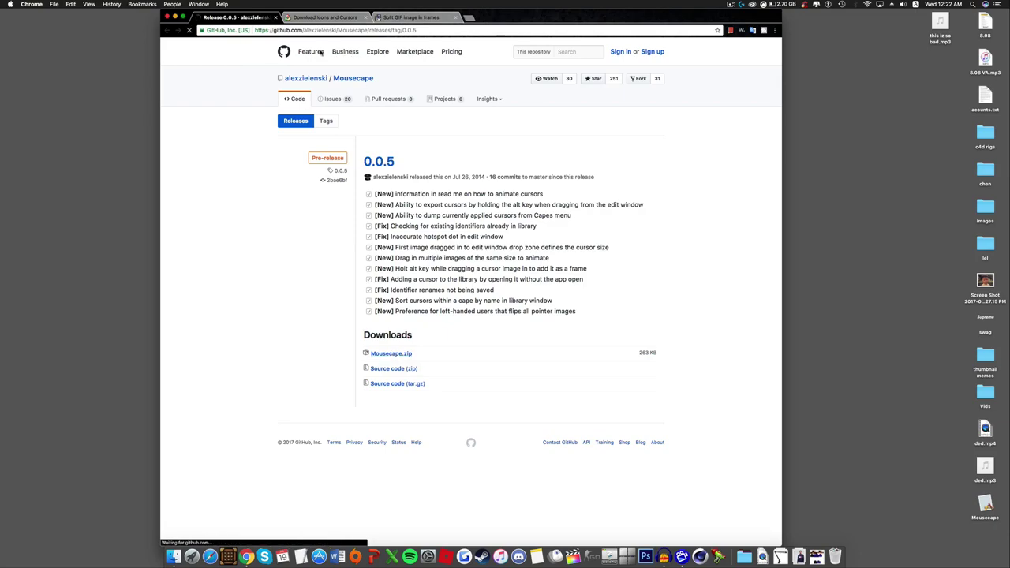
Show the Open With options for Mousecape.zip in the Downloads folder and select the extracted Mousecape 2 app.
click(593, 217)
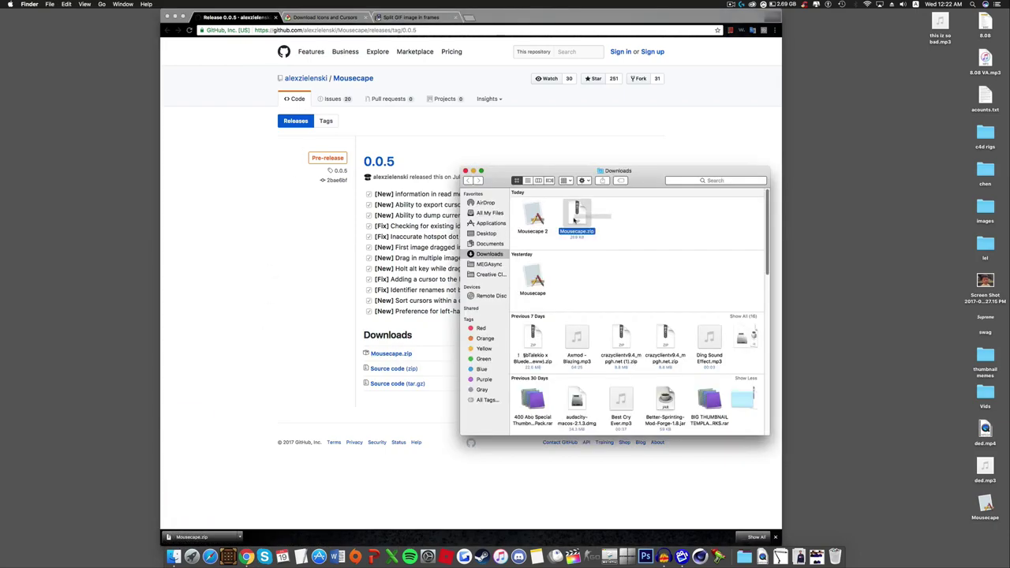
right_click(578, 220)
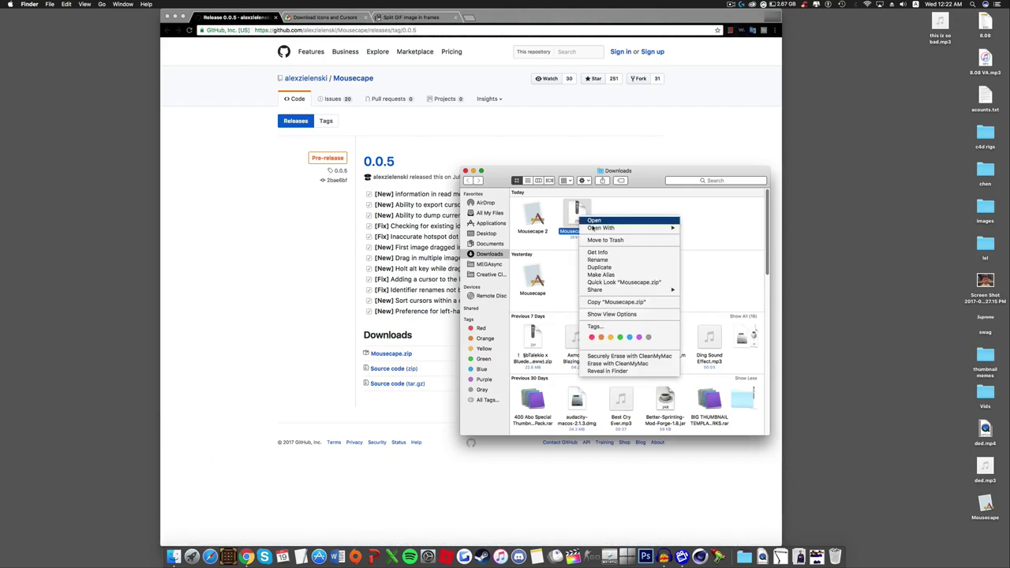
mouse_move(631, 228)
click(715, 229)
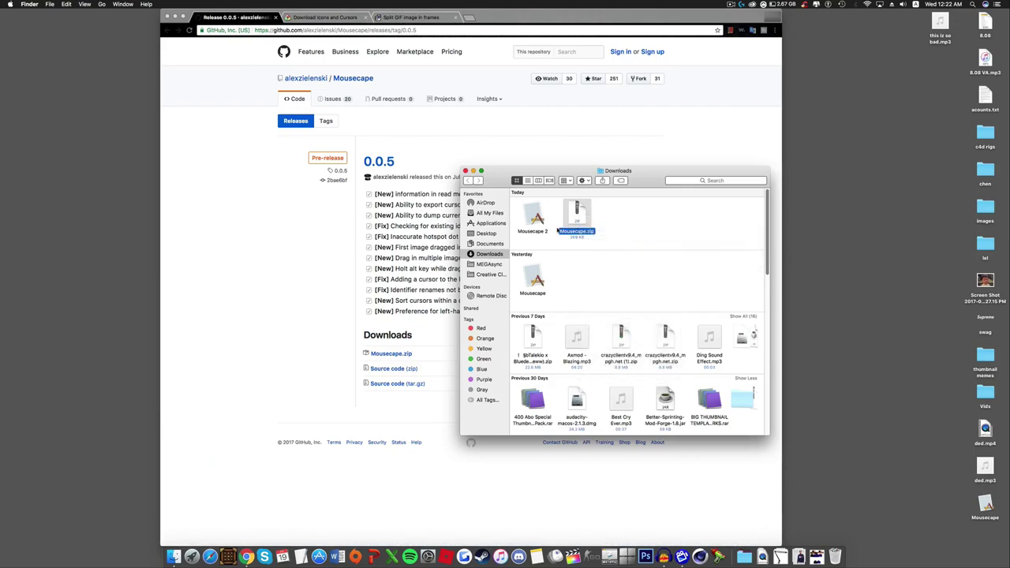
click(534, 217)
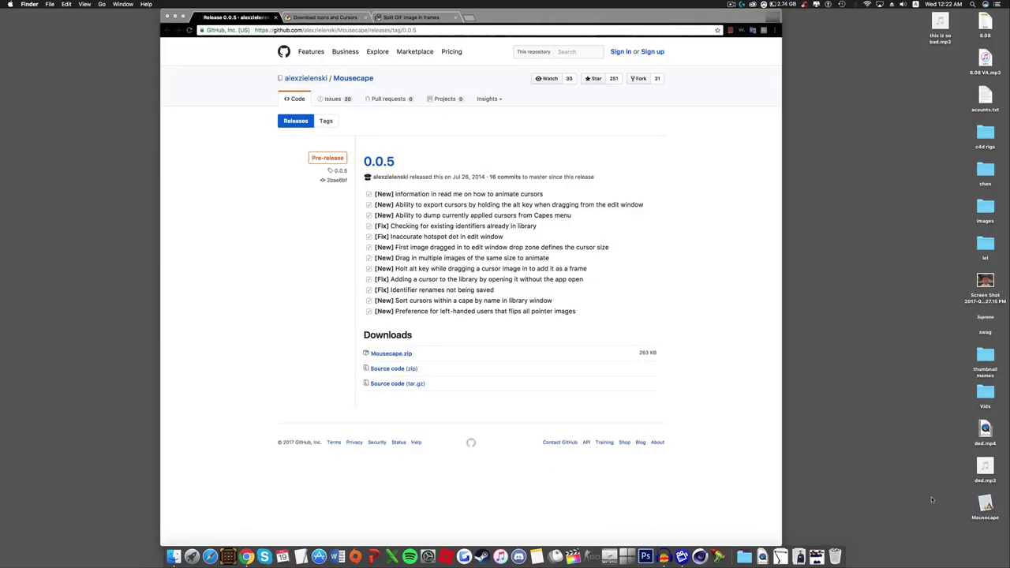
Launch Mousecape from the desktop, reposition its library window and select the Windows cape.
double_click(985, 505)
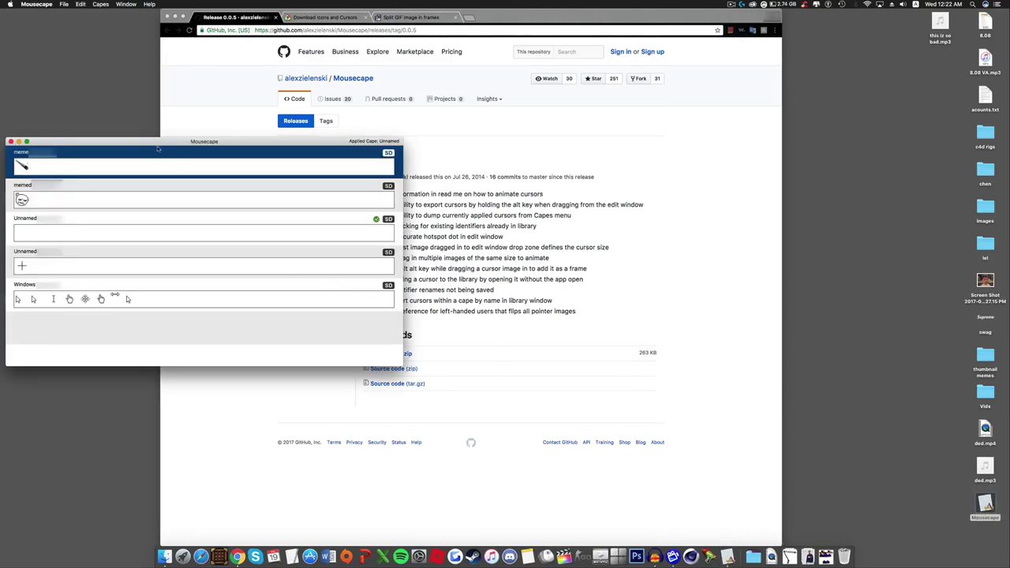
drag(121, 141, 176, 133)
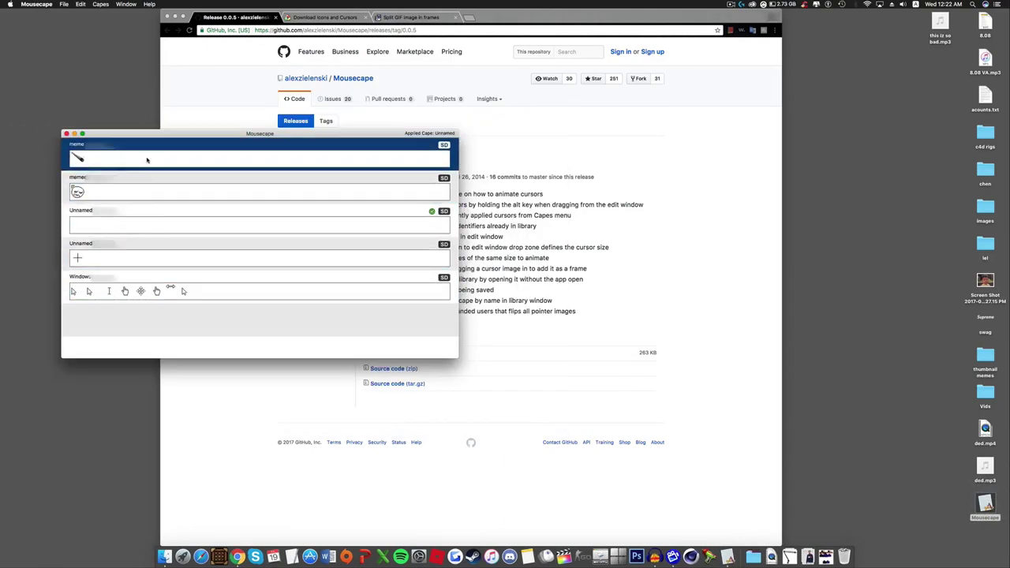
click(162, 219)
drag(162, 219, 171, 318)
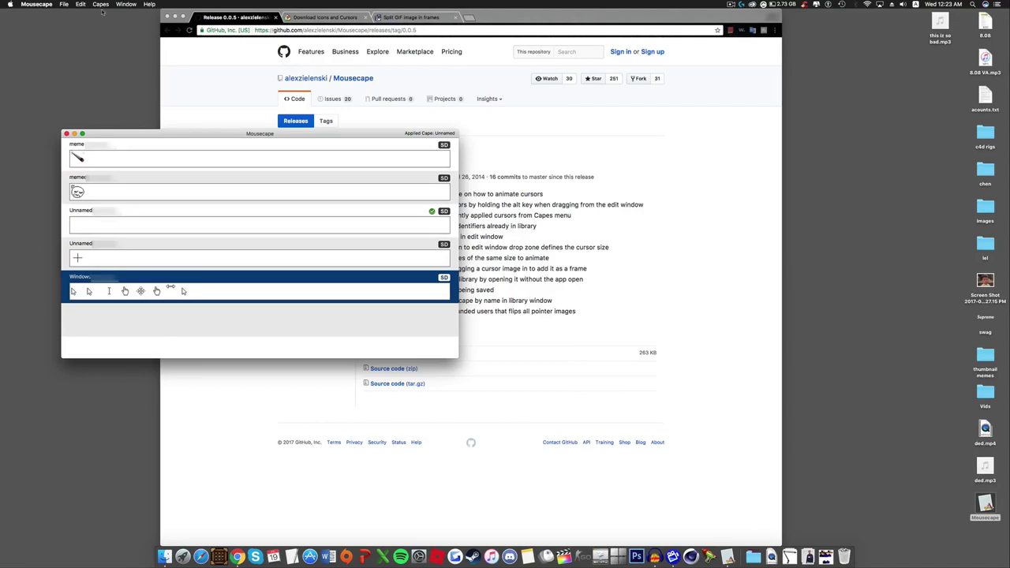
Create a new cape in the Mousecape library and open it for editing.
click(63, 4)
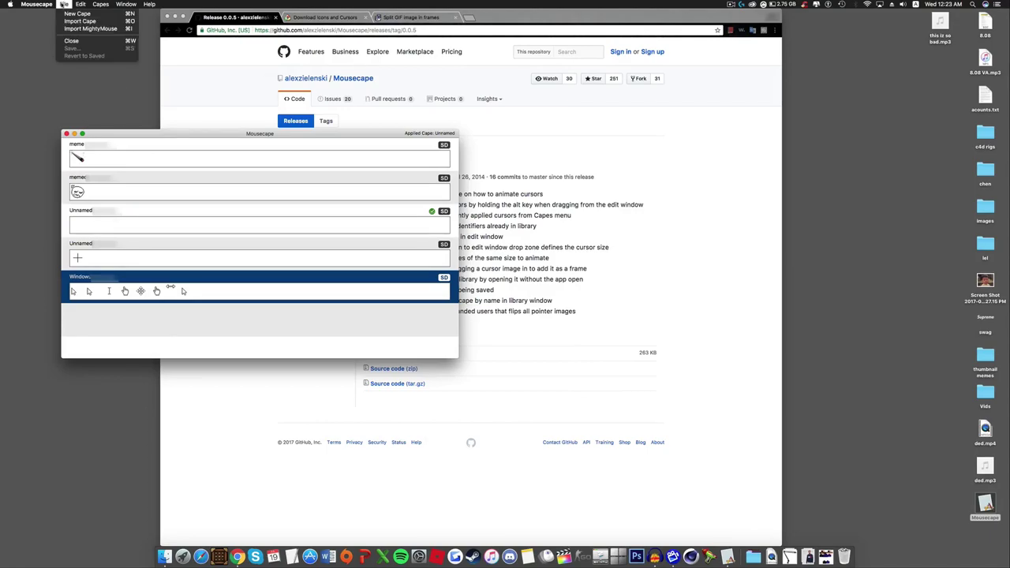
click(79, 14)
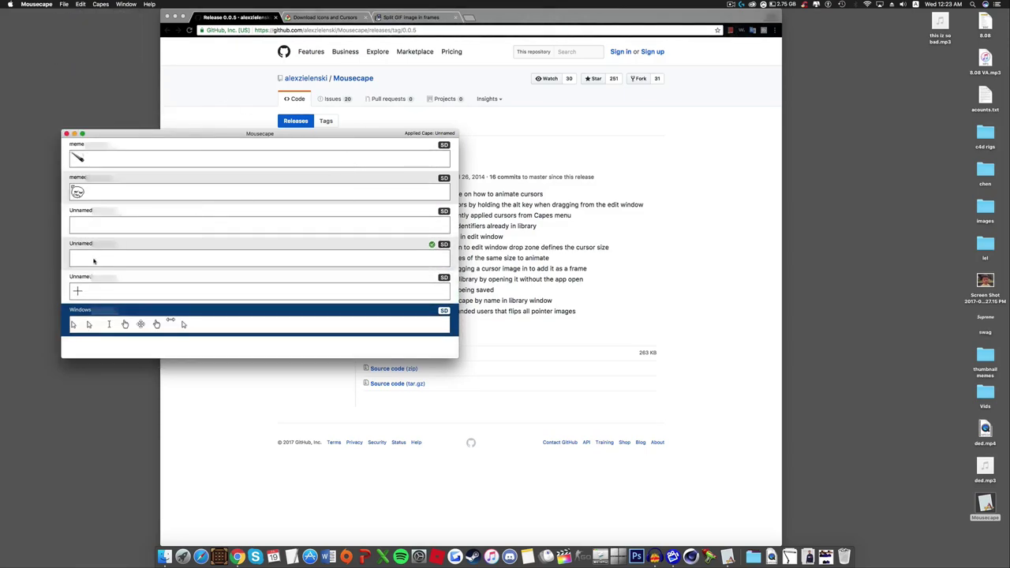
click(95, 226)
right_click(107, 226)
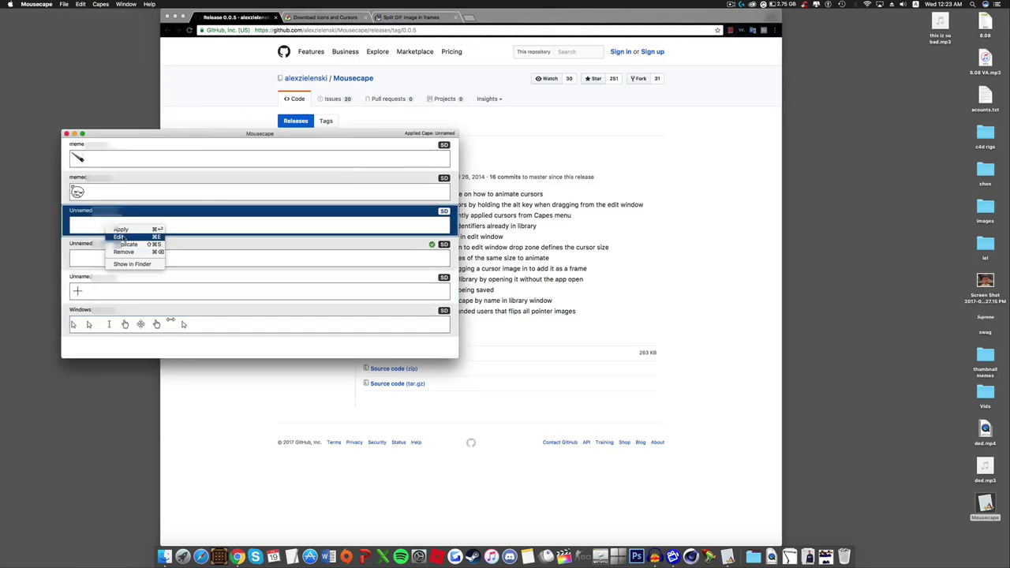
click(120, 236)
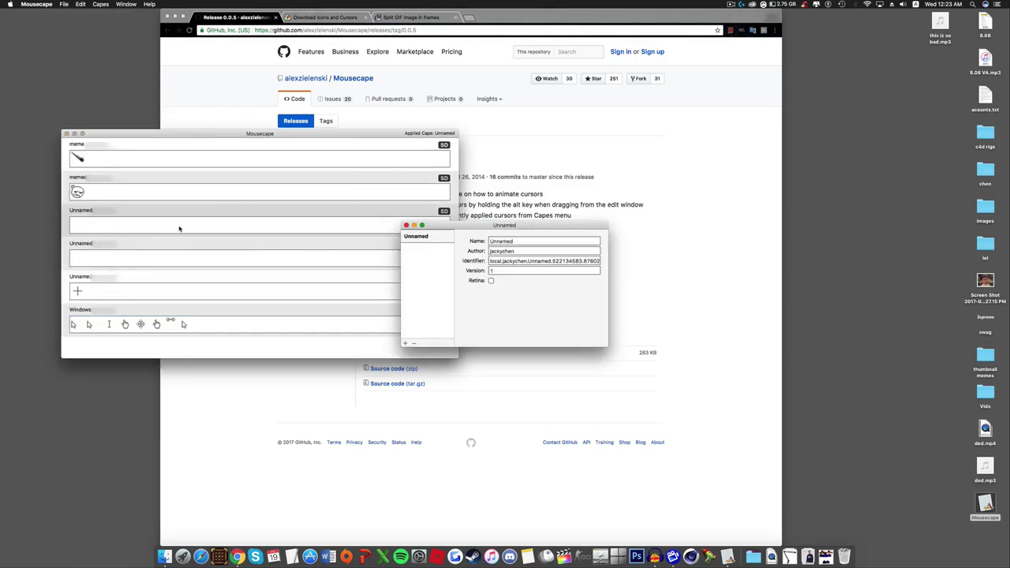
Name the new cape "dang meme".
double_click(511, 242)
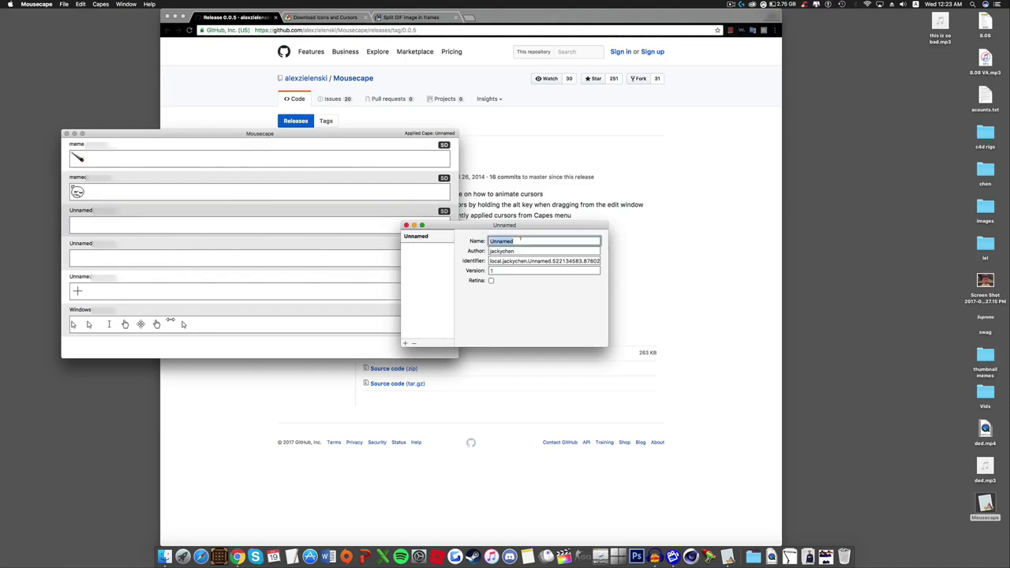
text(dang meme)
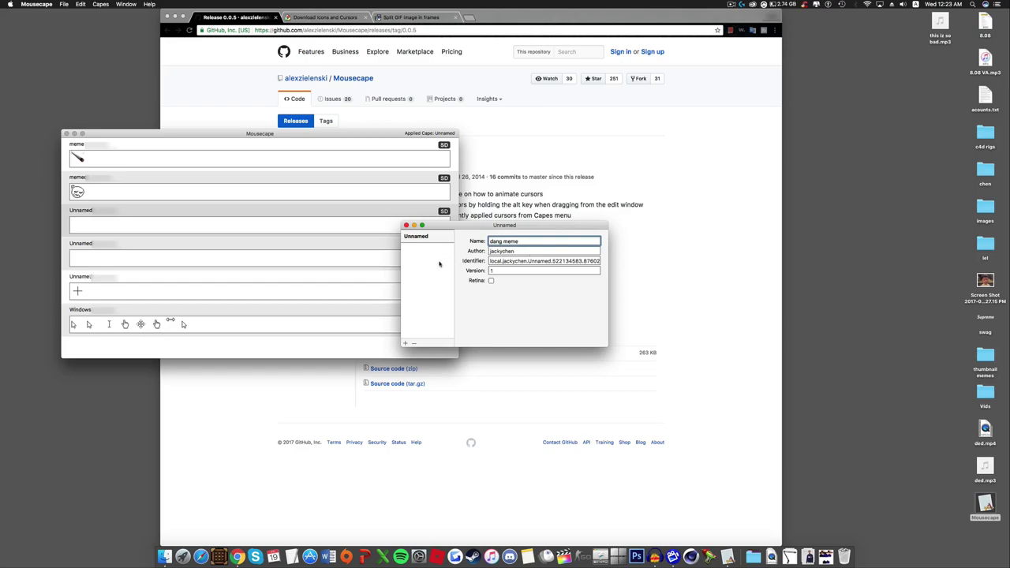
key(Return)
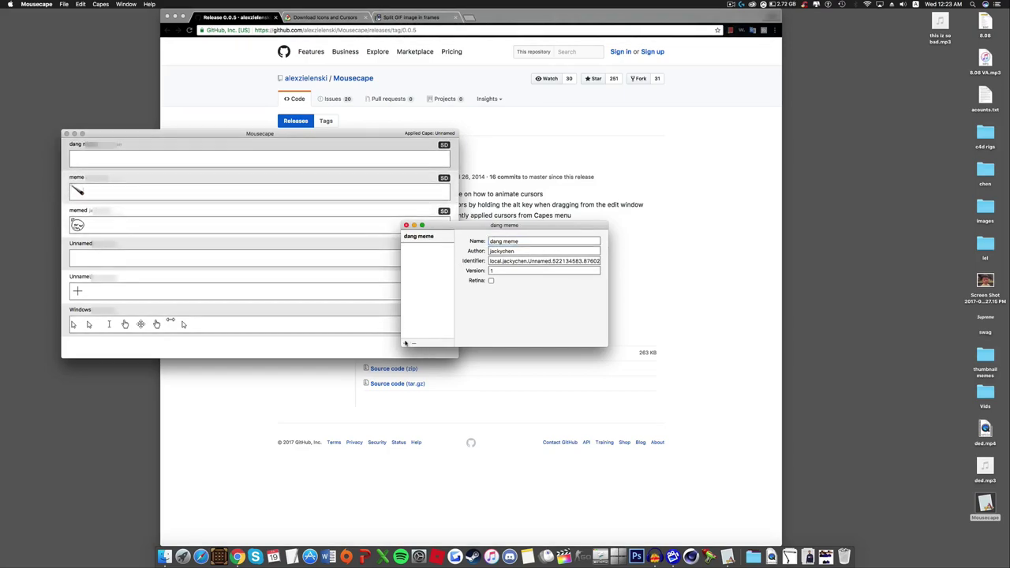
Add a cursor to the dang meme cape and set its type to Arrow.
click(405, 343)
click(418, 249)
click(525, 242)
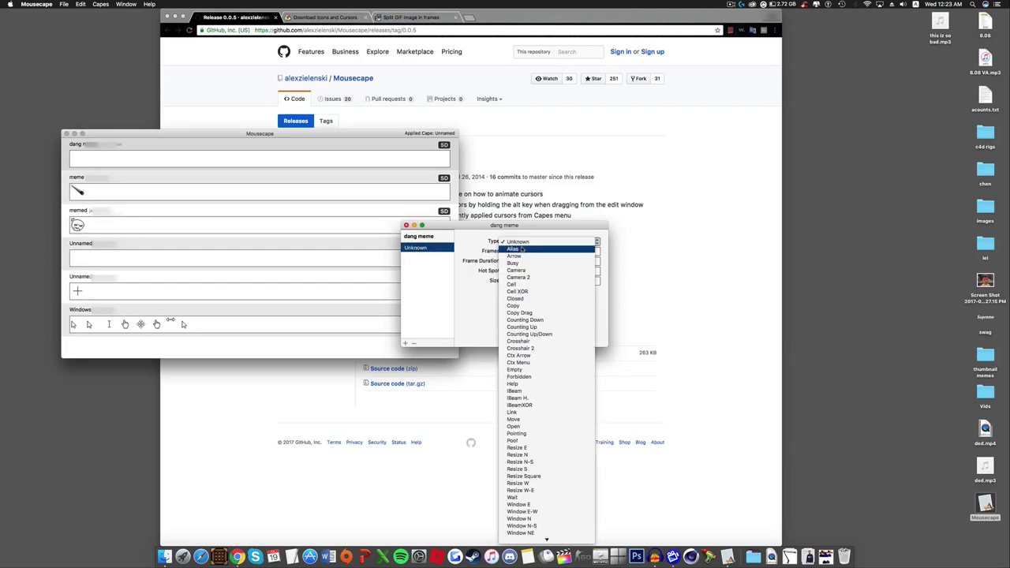
click(517, 255)
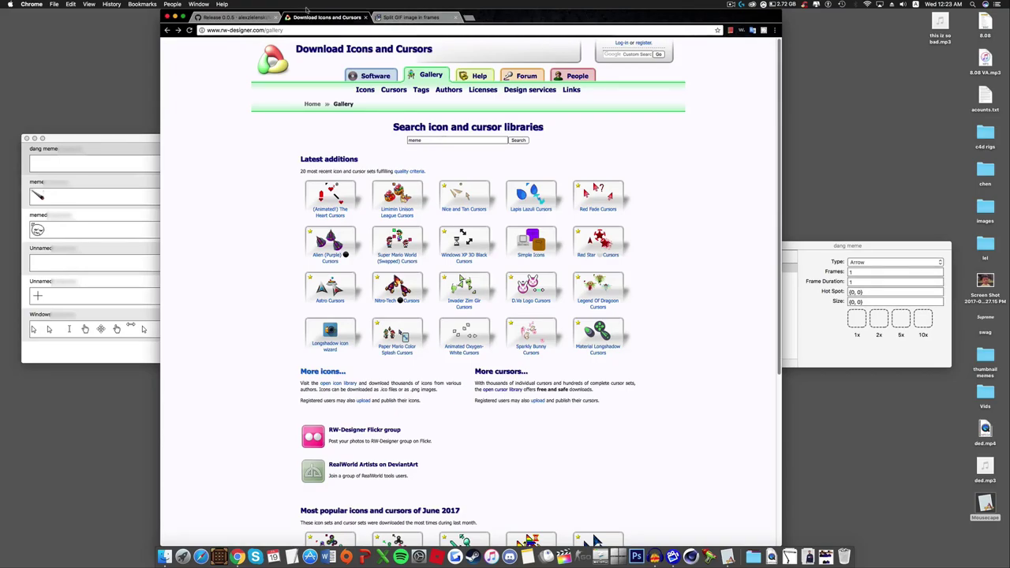
Switch to Chrome, search the rw-designer cursor gallery for "meme" and open the MLG and Meme cursor set.
click(436, 139)
double_click(436, 140)
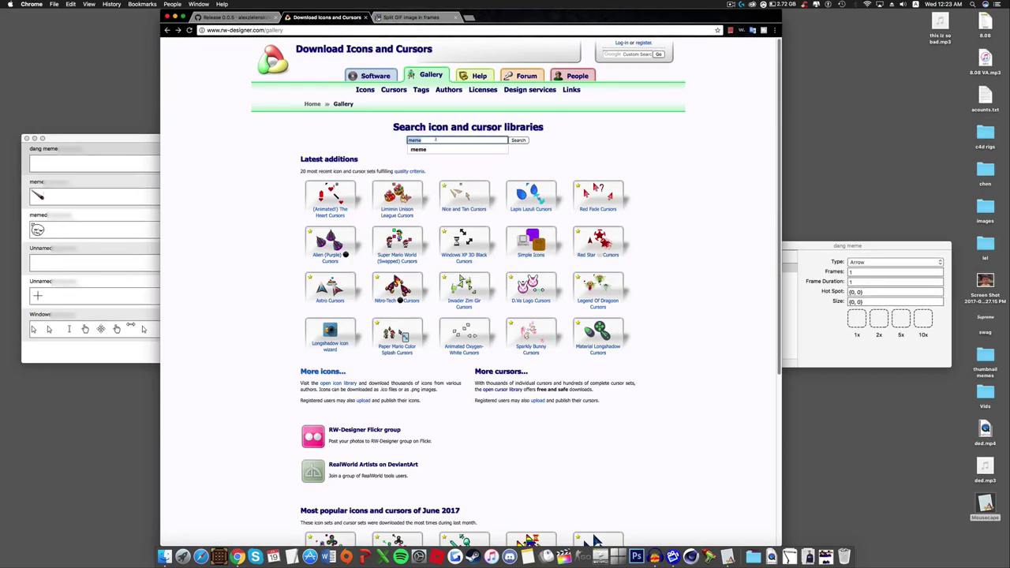
click(329, 139)
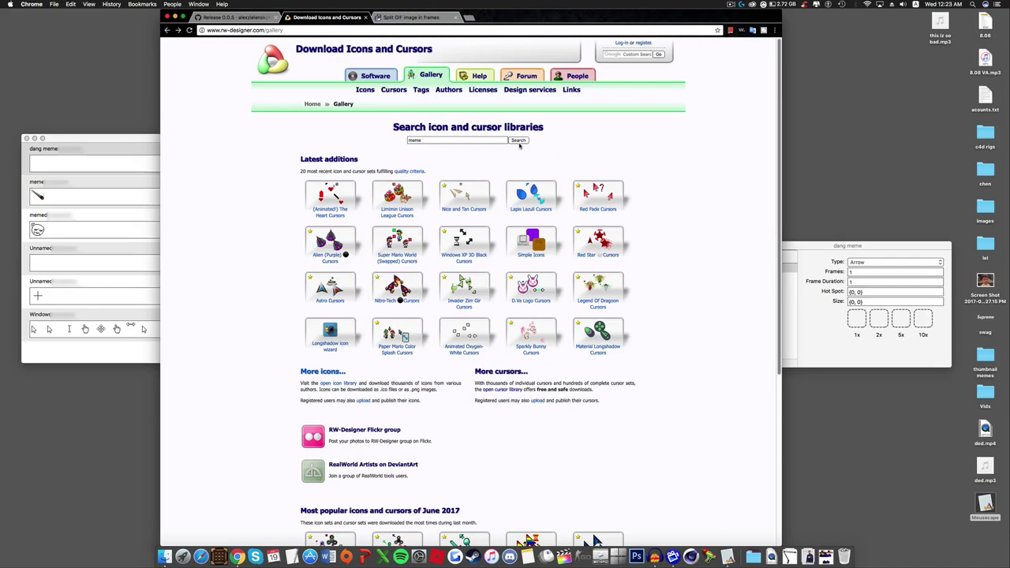
click(517, 140)
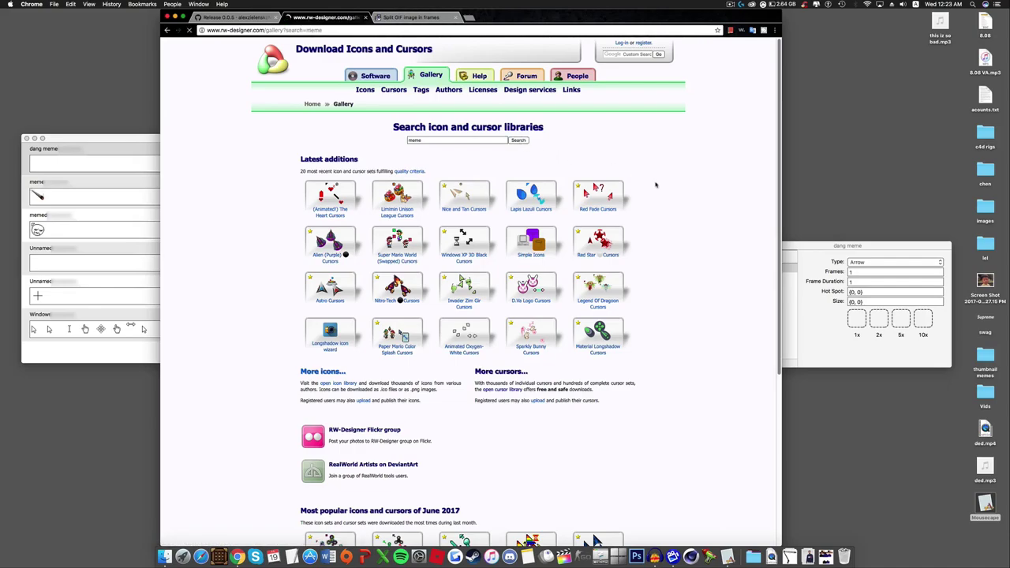
click(335, 172)
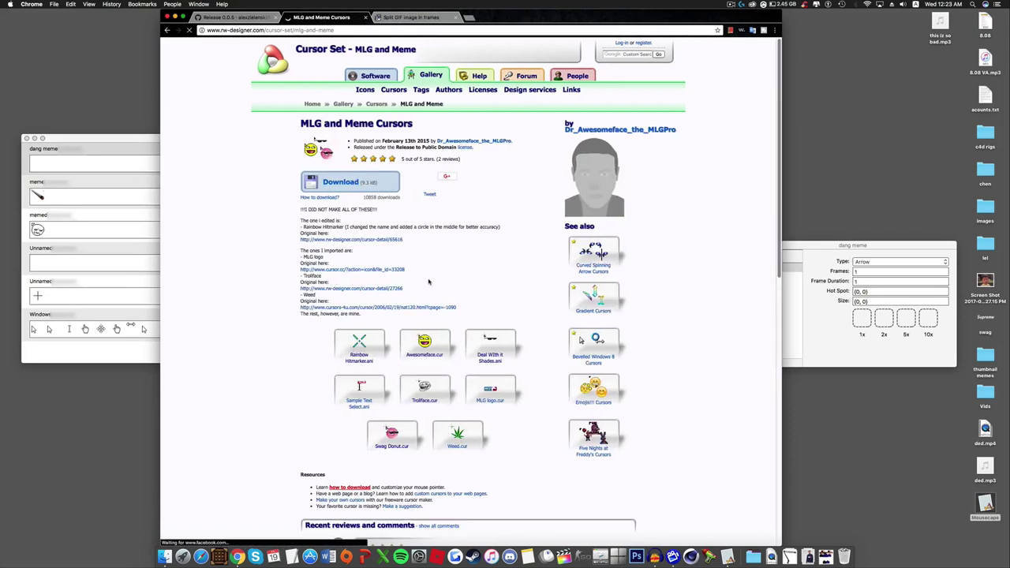
Open the details page of the non-animated Awesomeface.cur cursor in a new tab and bring it to the front.
scroll(426, 284, down, 2)
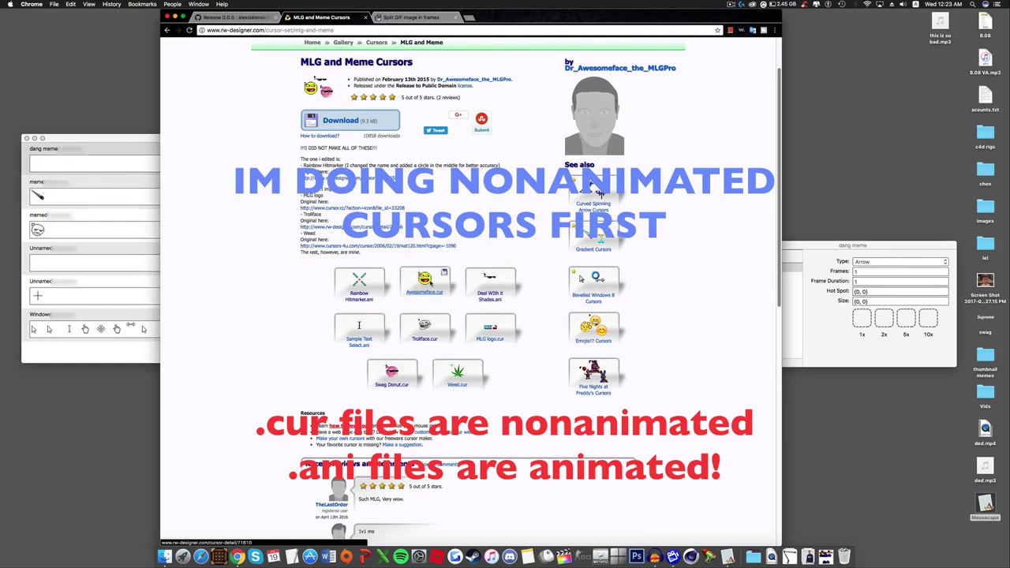
middle_click(430, 281)
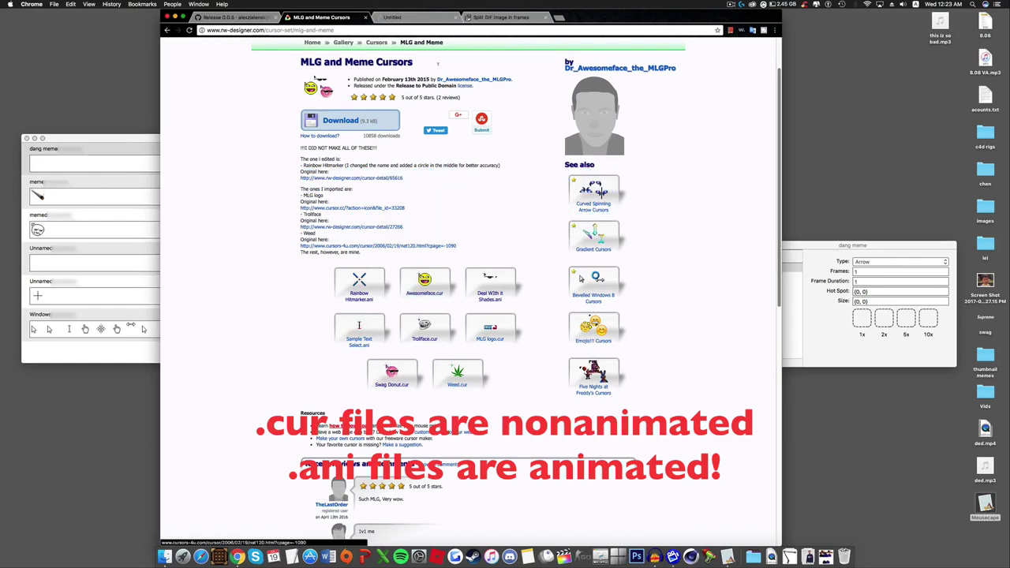
click(419, 17)
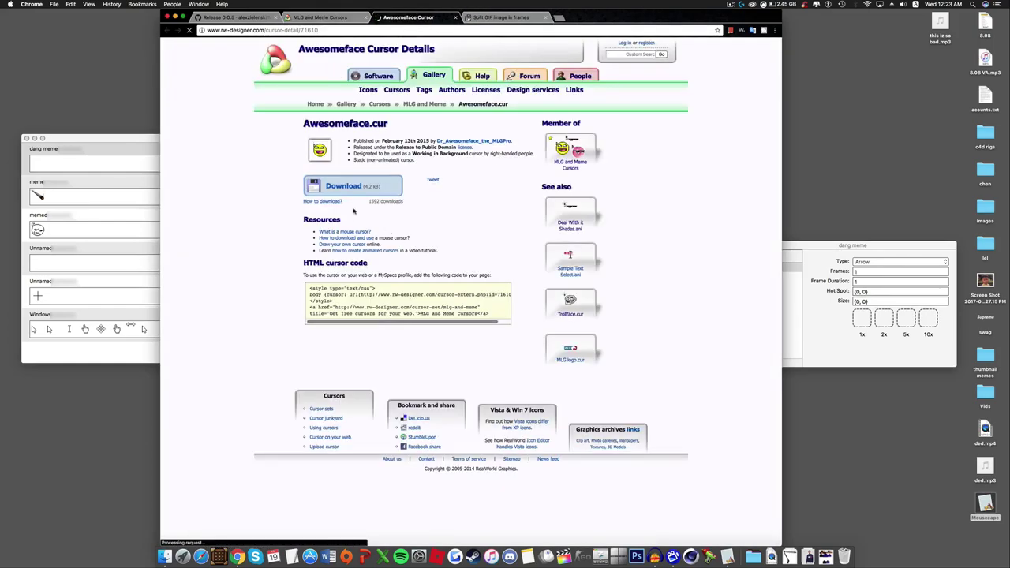
click(332, 15)
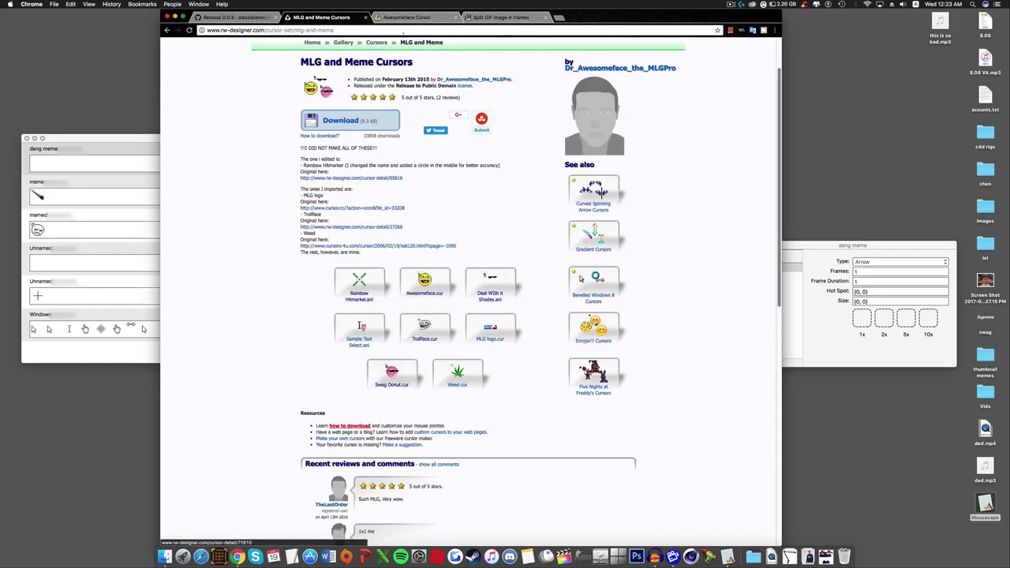
click(378, 16)
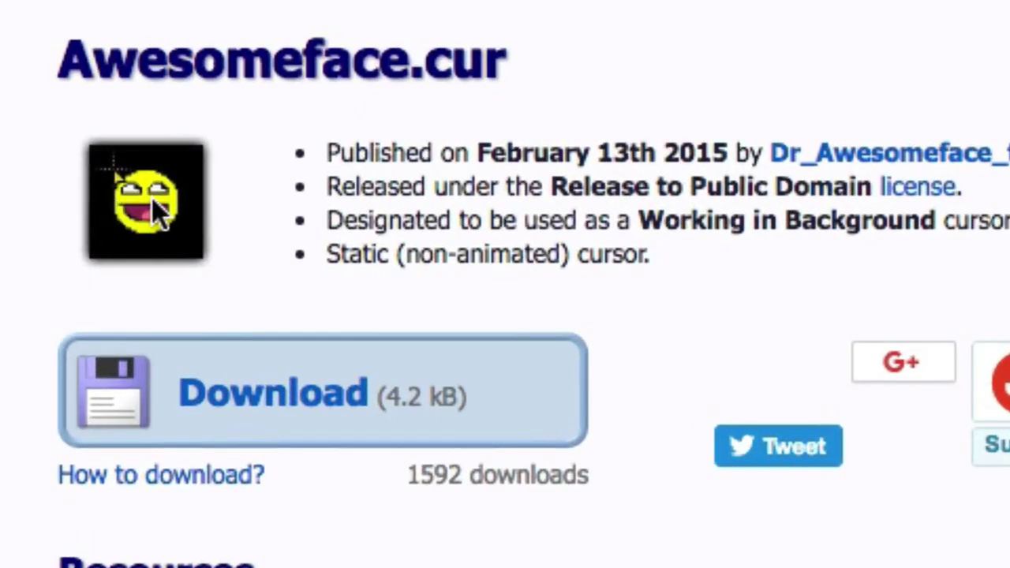
Save the Awesomeface cursor image to the Desktop as a PNG named "troll face".
right_click(158, 211)
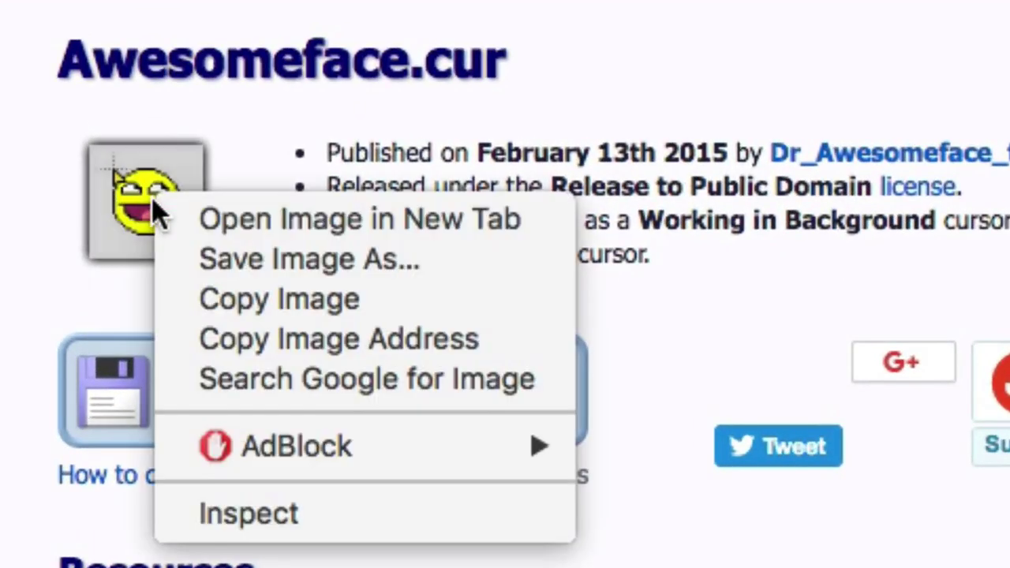
click(260, 257)
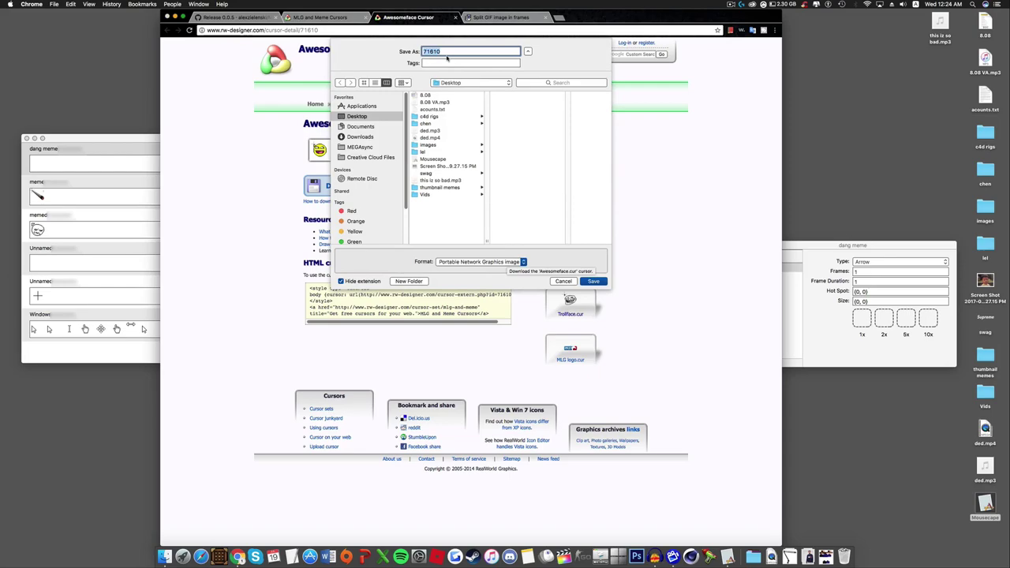
text(trol)
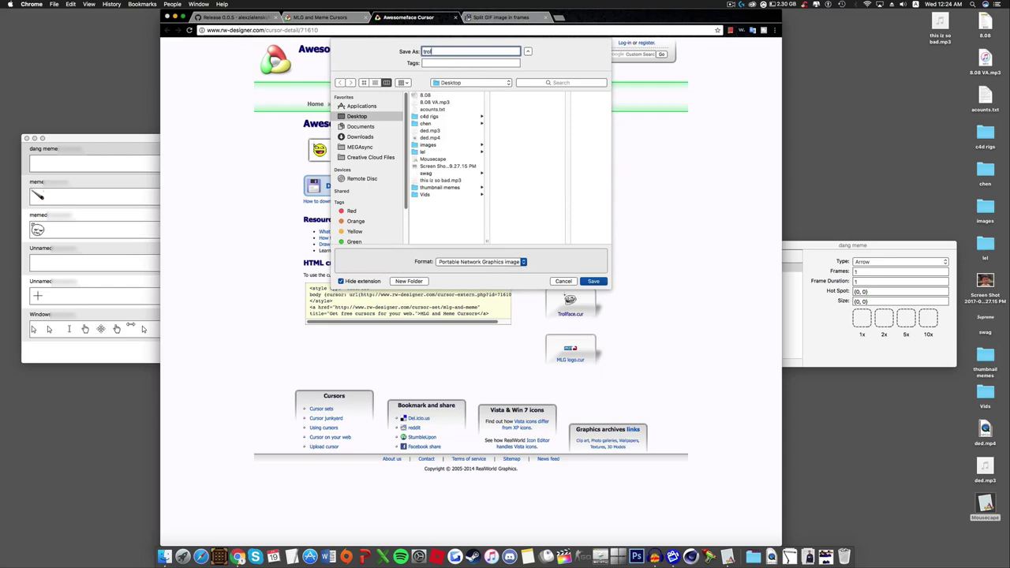
text(troll face)
key(Return)
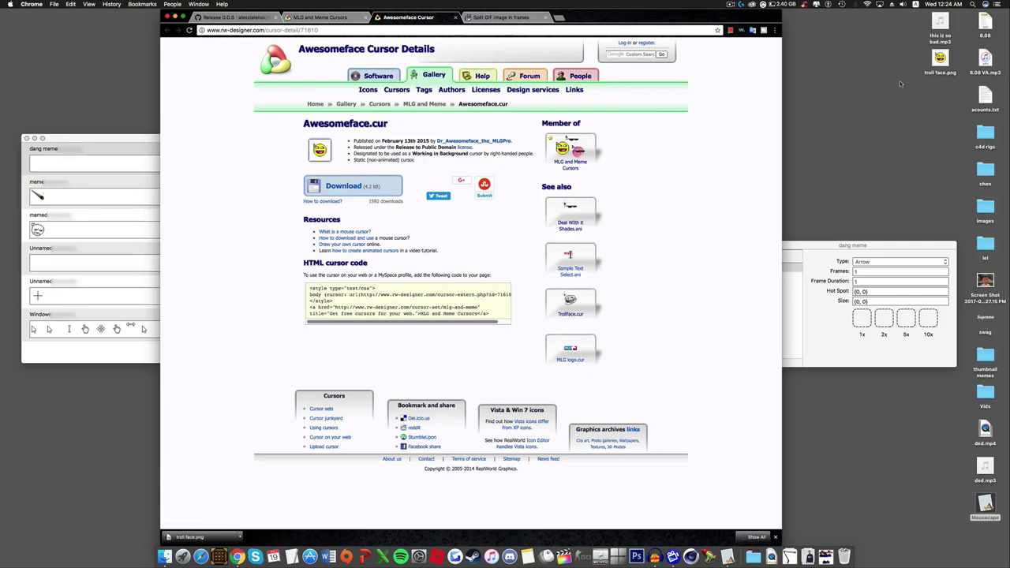
Add troll face.png from the Desktop as the 1x image of the dang meme cape's Arrow cursor.
drag(819, 241, 859, 226)
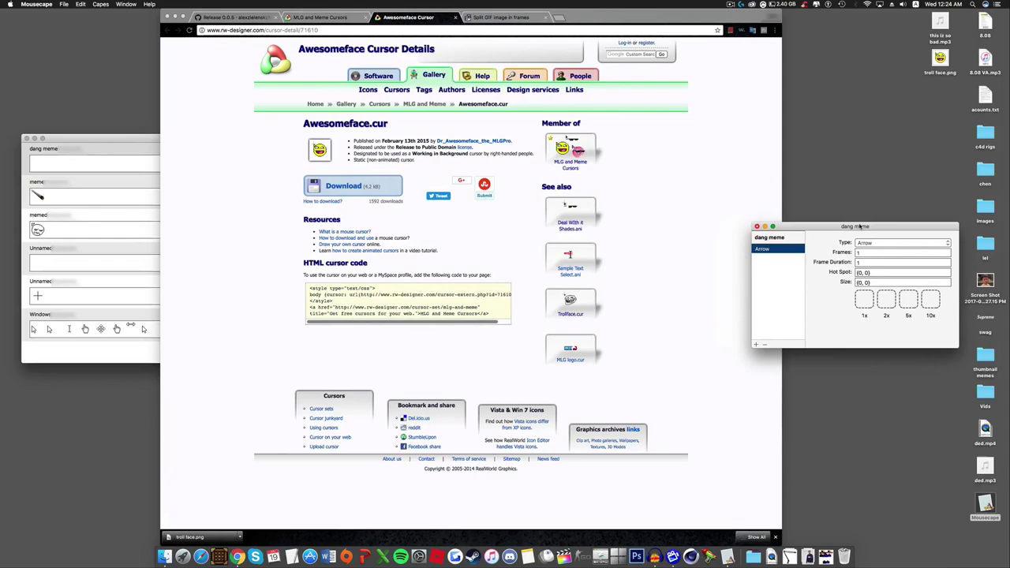
drag(940, 59, 863, 303)
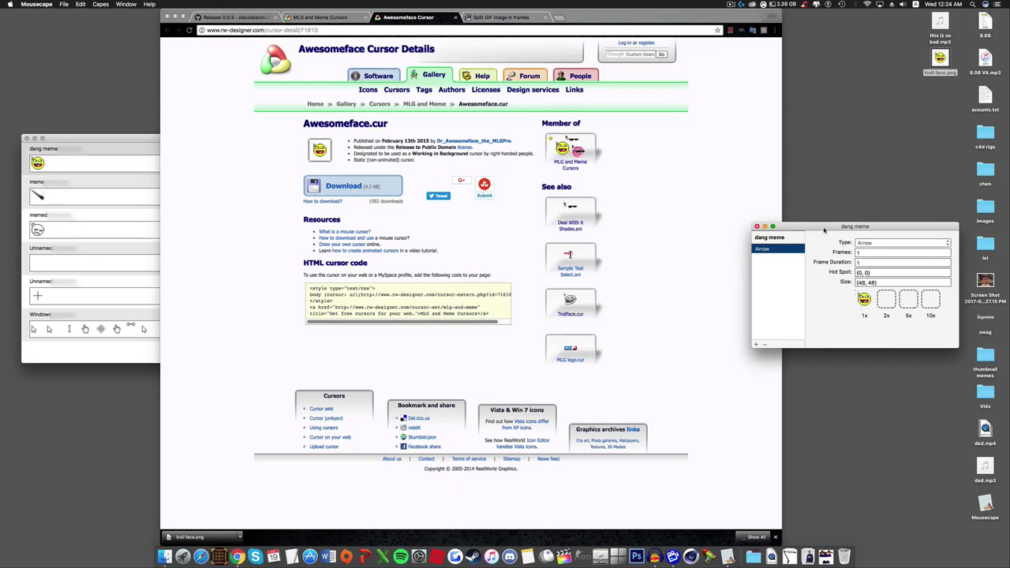
drag(795, 228, 81, 284)
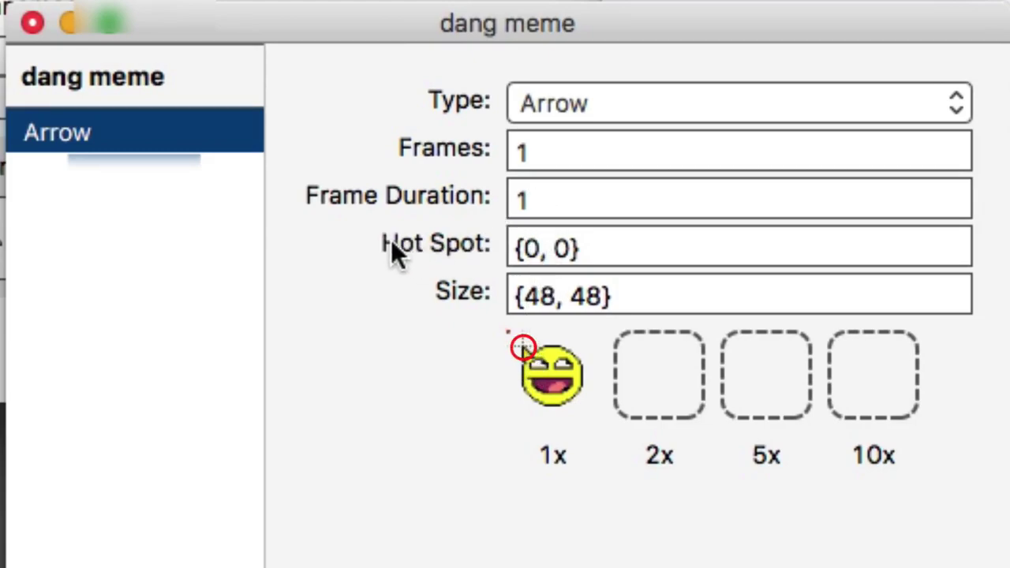
Set the Arrow cursor's hot spot to {8, 8}.
click(532, 245)
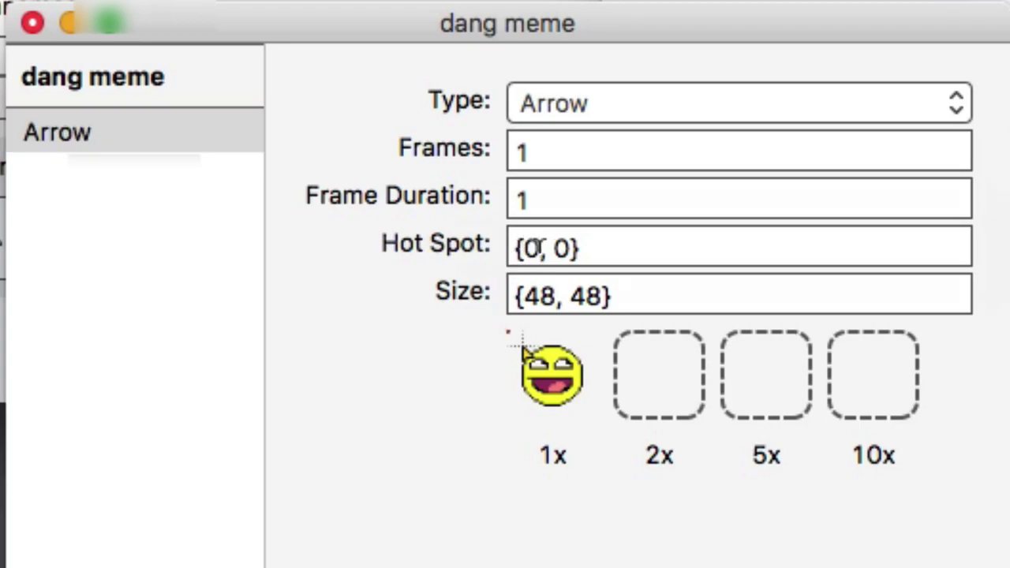
key(BackSpace)
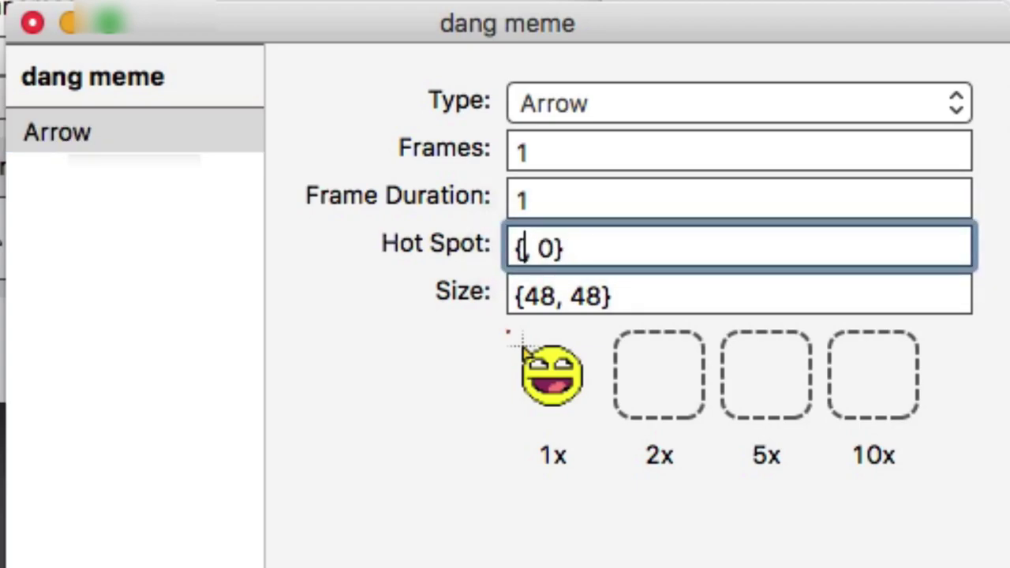
text(8)
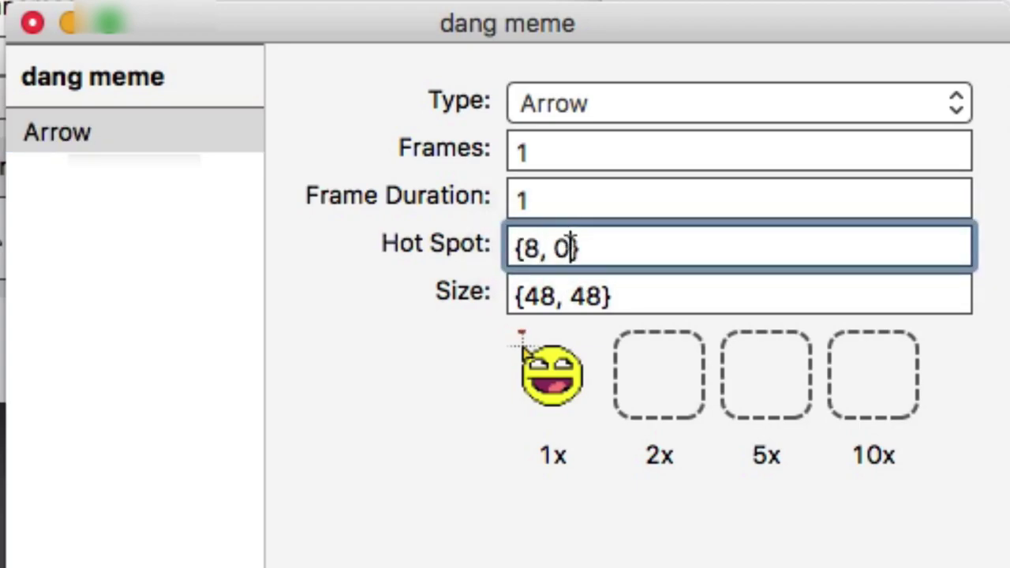
click(570, 244)
key(BackSpace)
text(8)
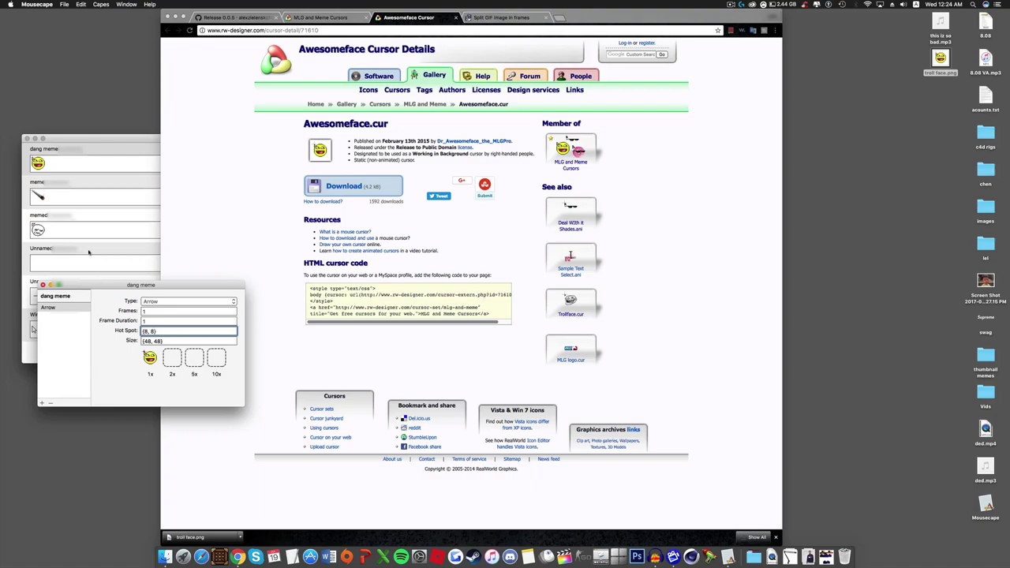
Save the dang meme cape, close its editor and apply the cape as the system cursor.
click(65, 5)
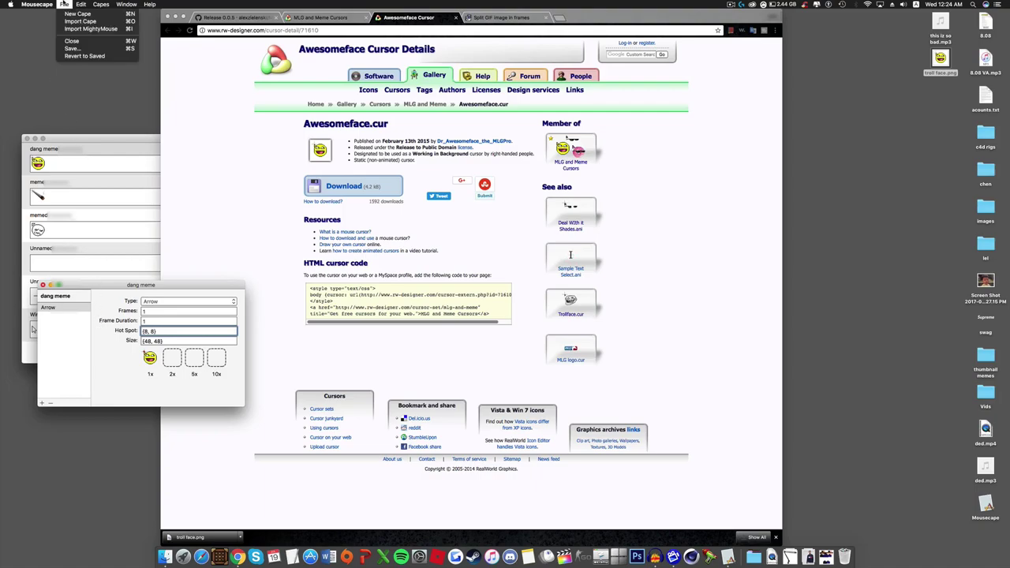
click(82, 49)
click(43, 285)
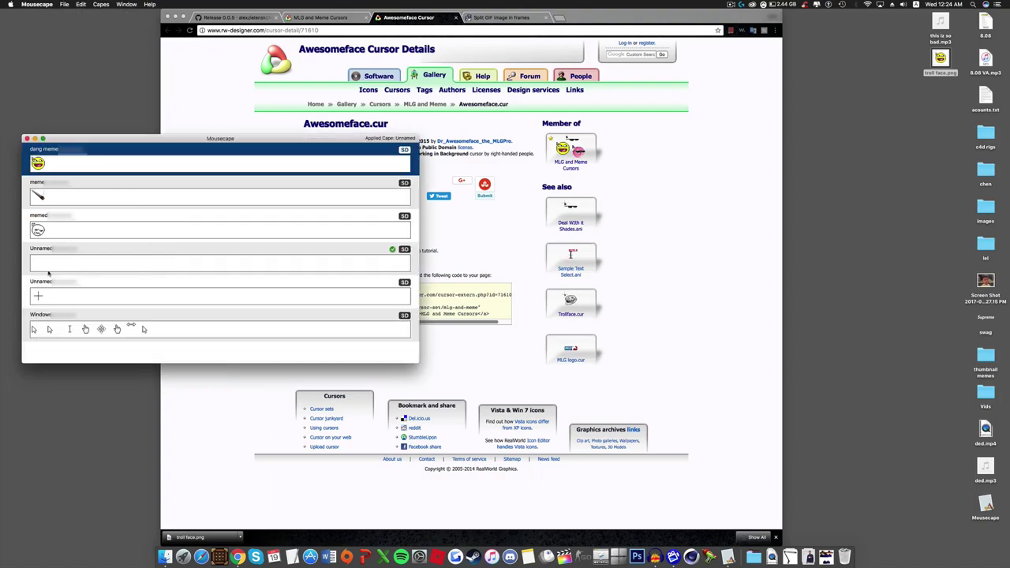
double_click(86, 160)
click(679, 212)
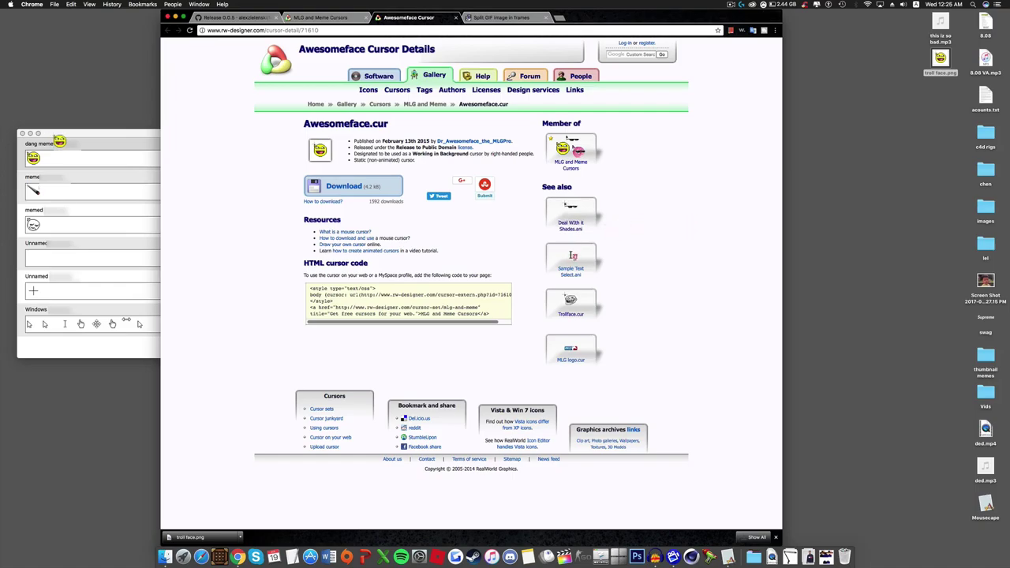
click(59, 142)
drag(54, 138, 52, 139)
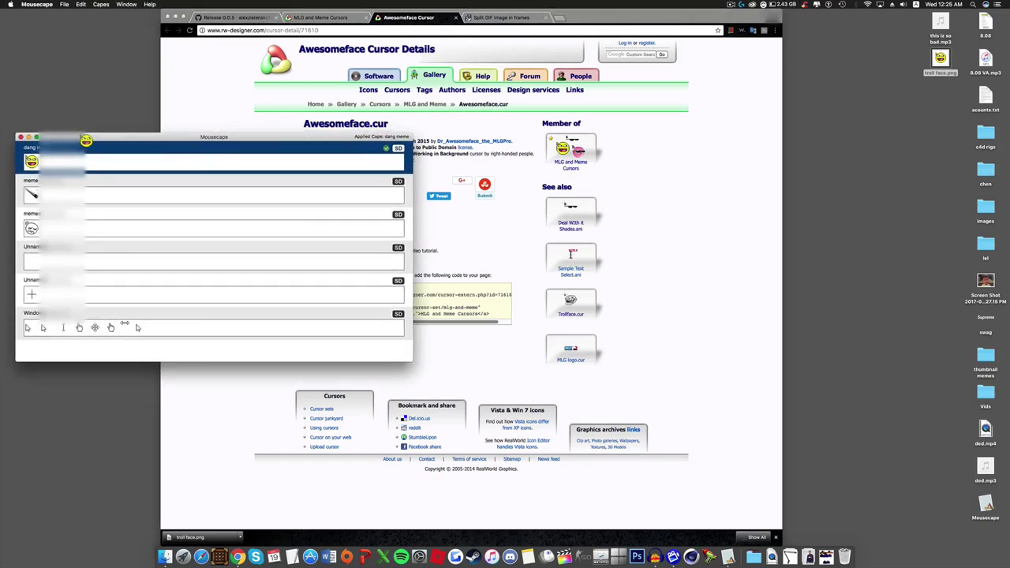
drag(86, 144, 74, 139)
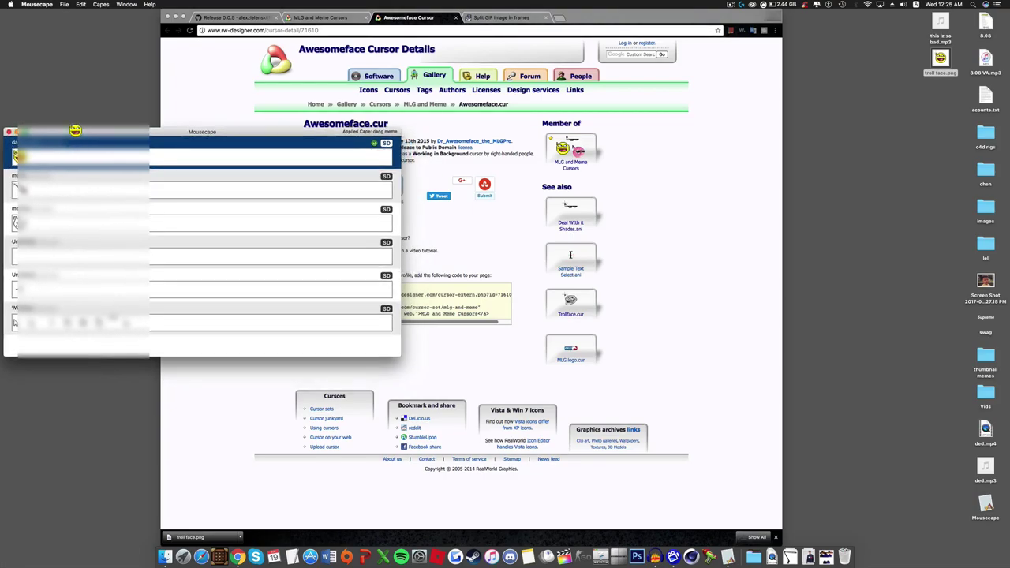
Create a new cape in Mousecape, open it for editing and name it "animated tested".
click(65, 4)
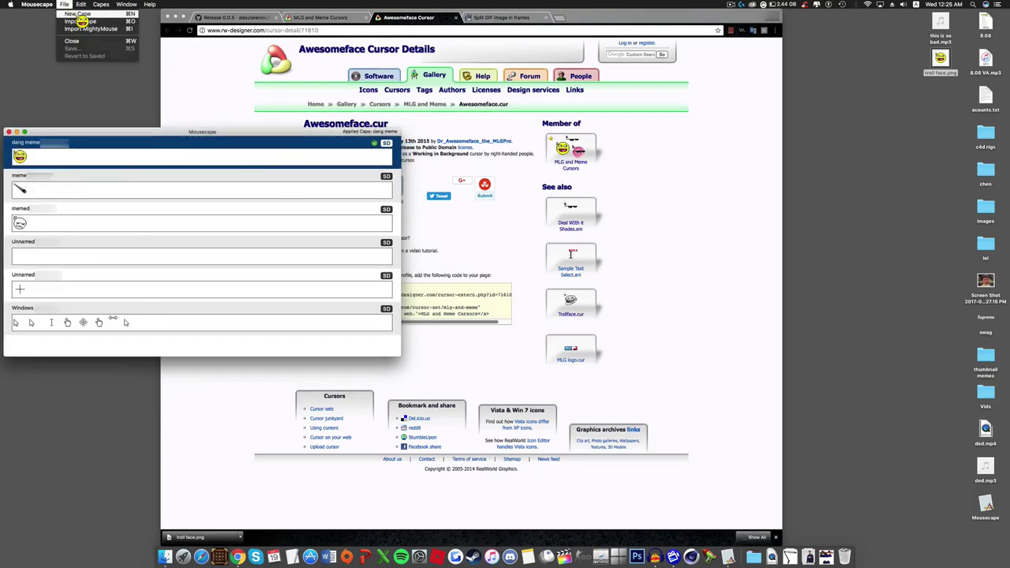
click(76, 14)
click(47, 254)
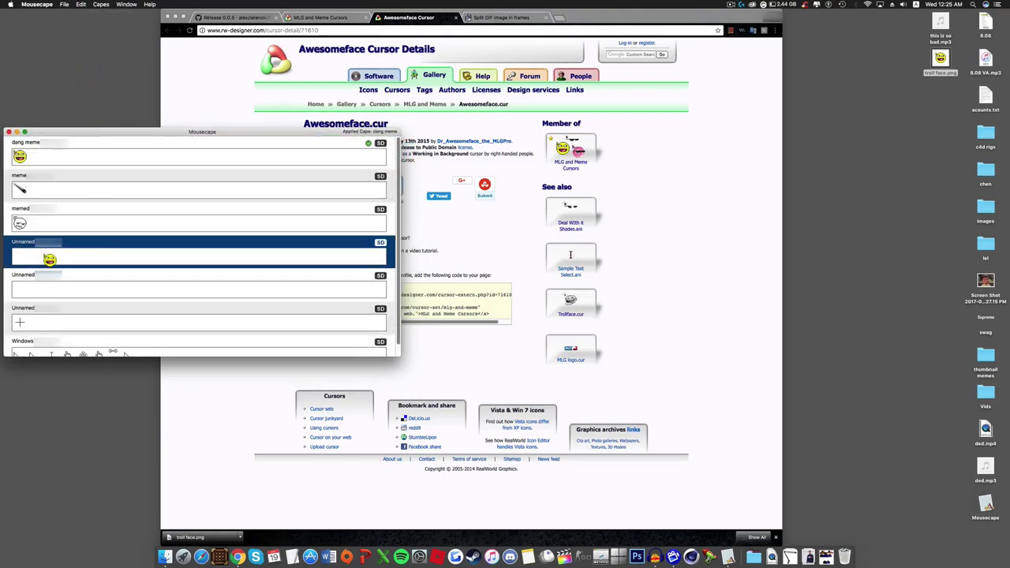
right_click(49, 259)
click(69, 260)
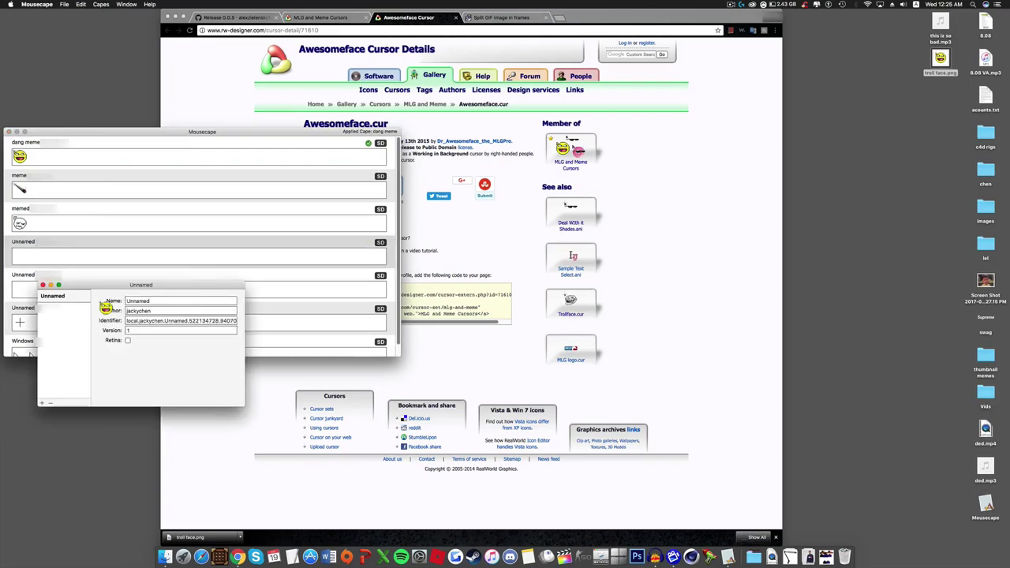
drag(108, 291, 191, 200)
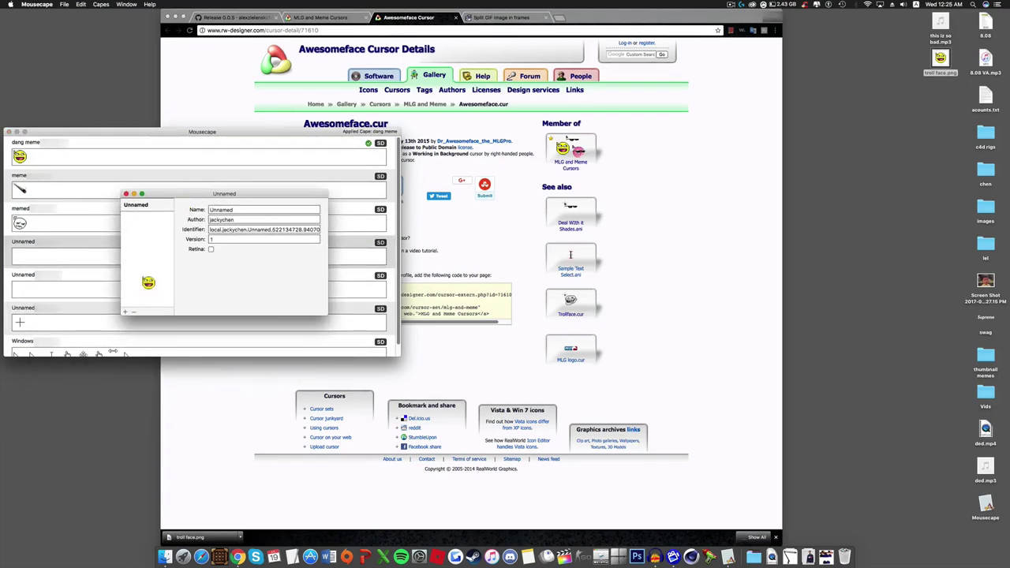
double_click(245, 211)
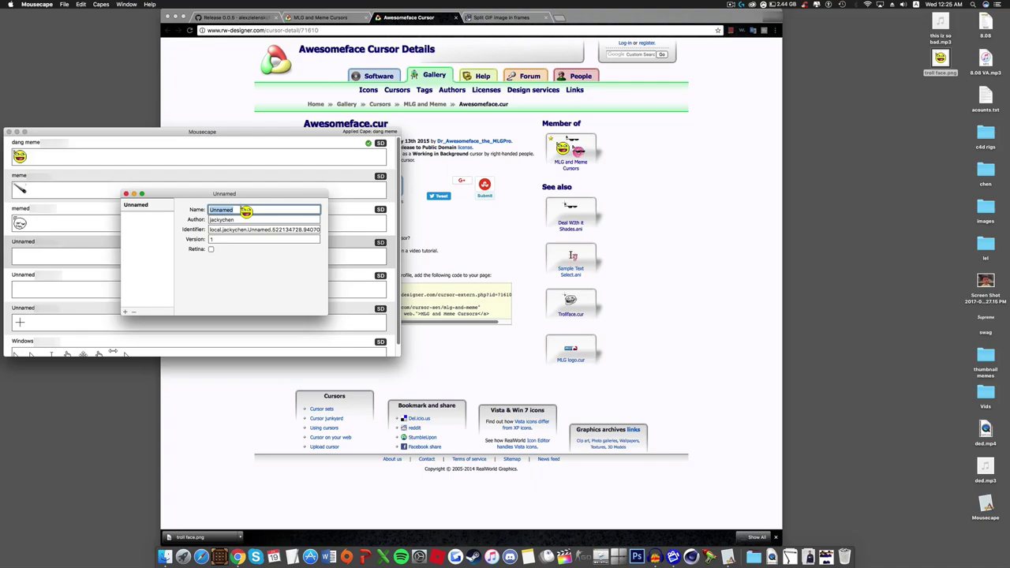
text(animated tested)
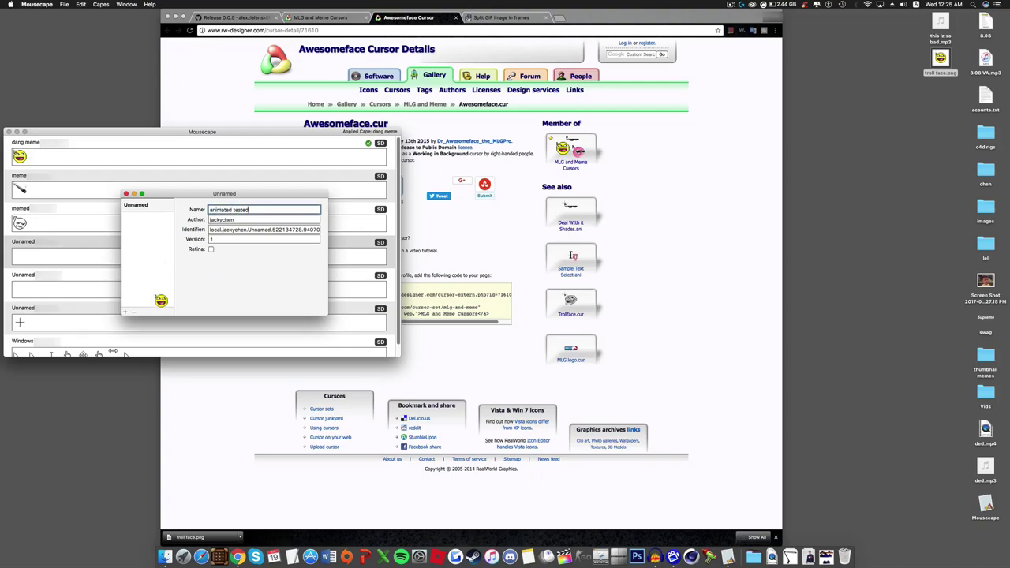
Add a cursor to the animated tested cape and set its type to Arrow.
click(126, 312)
click(142, 217)
click(237, 210)
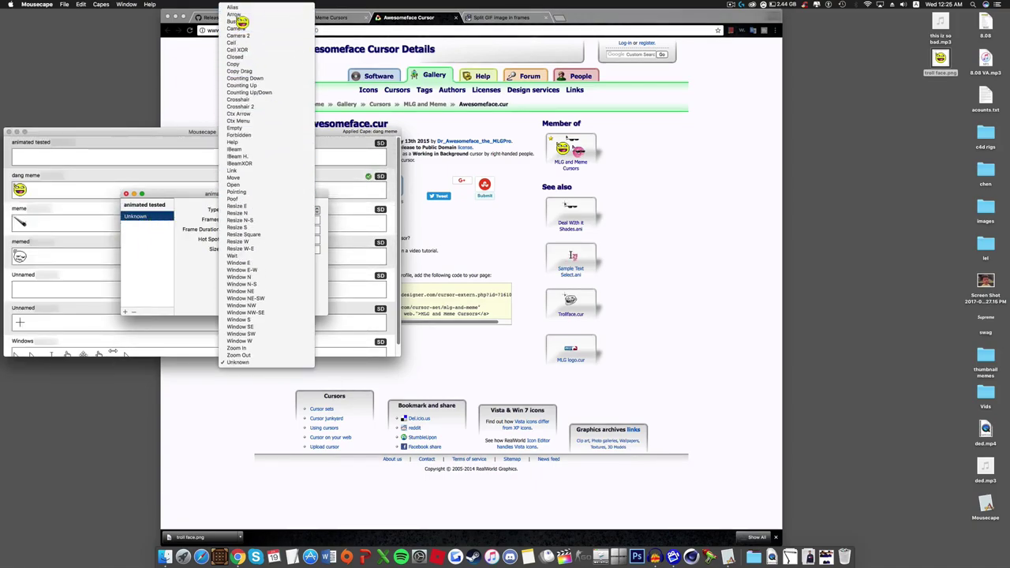
click(237, 11)
drag(204, 194, 94, 357)
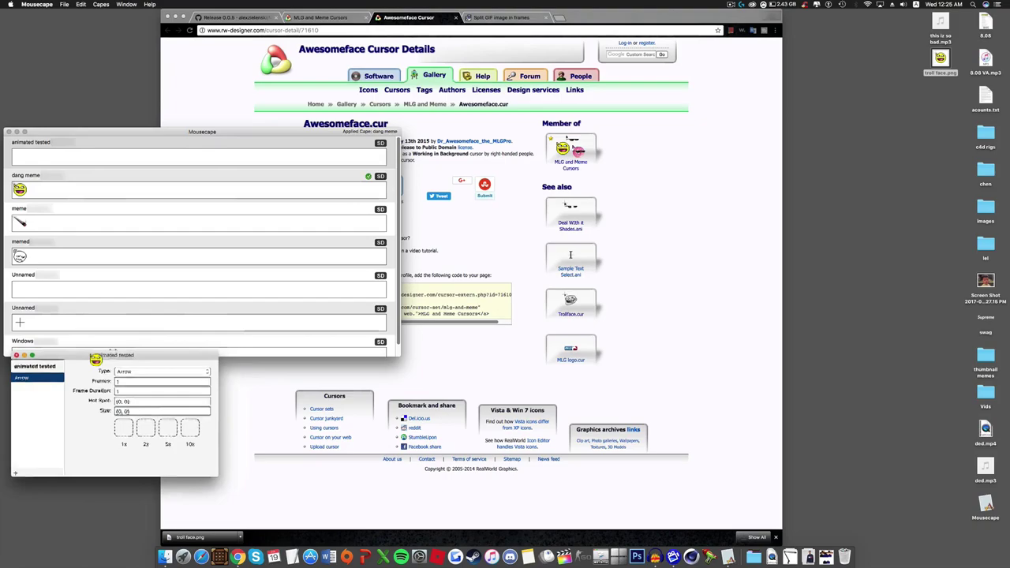
Switch to Chrome and open the details page of the animated Deal With it Shades.ani cursor.
click(400, 260)
click(469, 249)
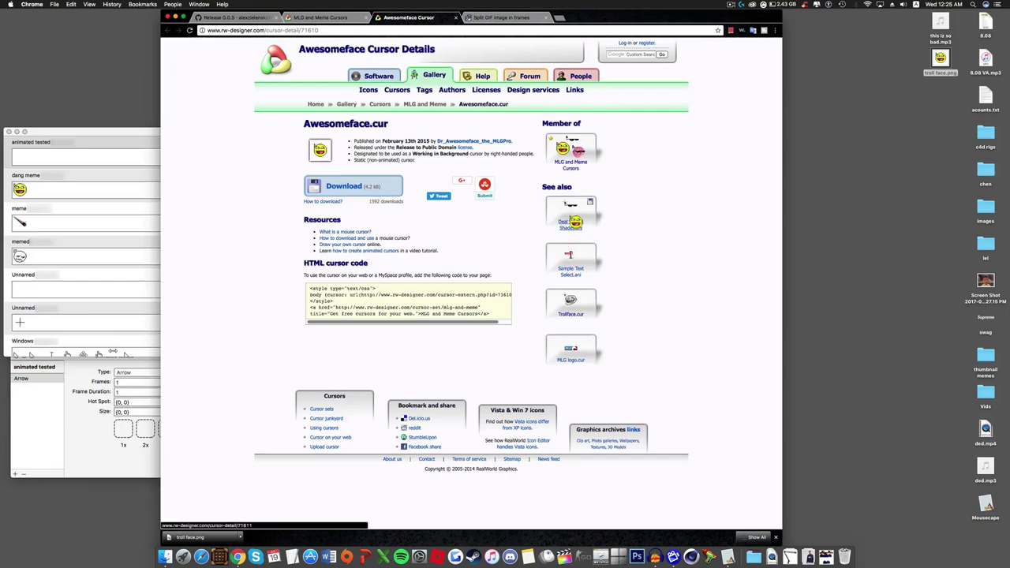
click(574, 209)
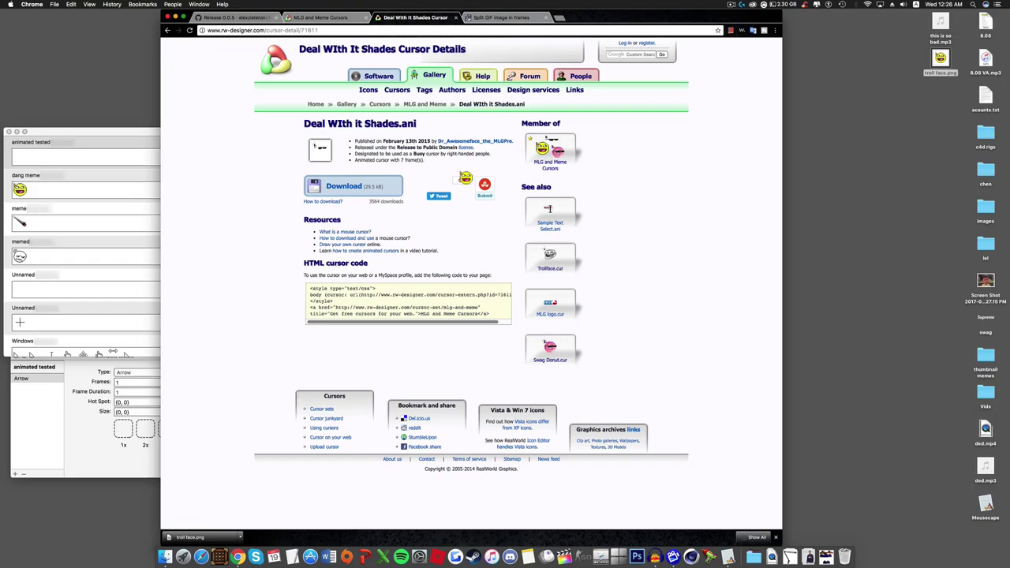
Save the Deal With it Shades cursor image to the Desktop as a GIF named "shades gif".
right_click(320, 144)
click(338, 158)
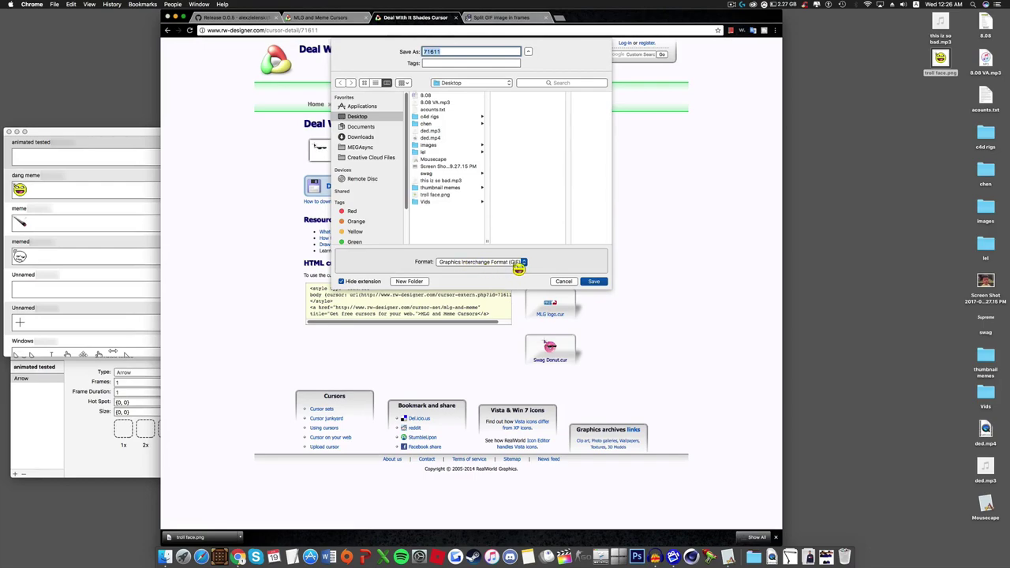
text(shades)
key(Return)
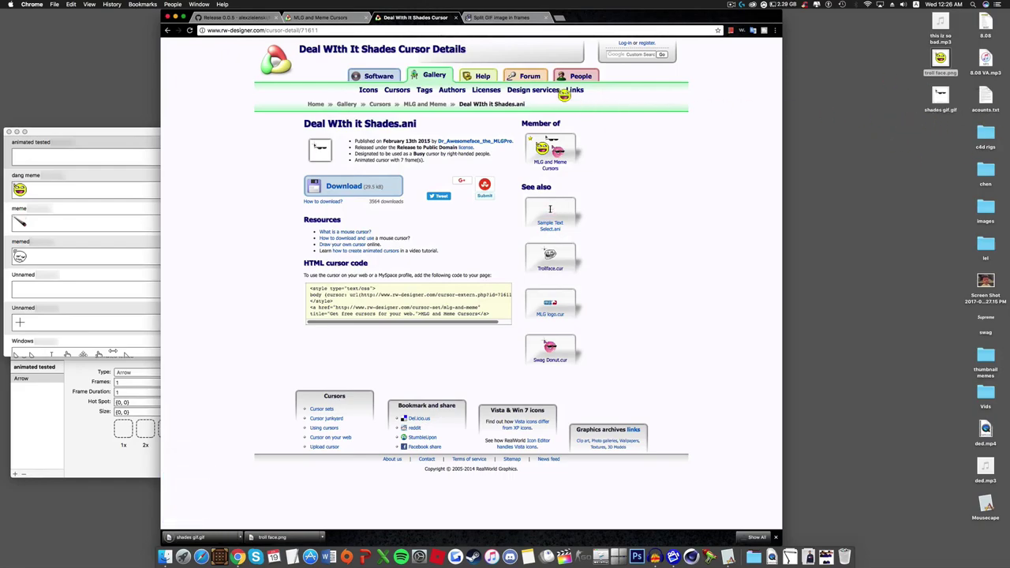
Bring up the ezgif.com GIF frame extractor page and upload shades gif.gif from the Desktop to it.
click(495, 19)
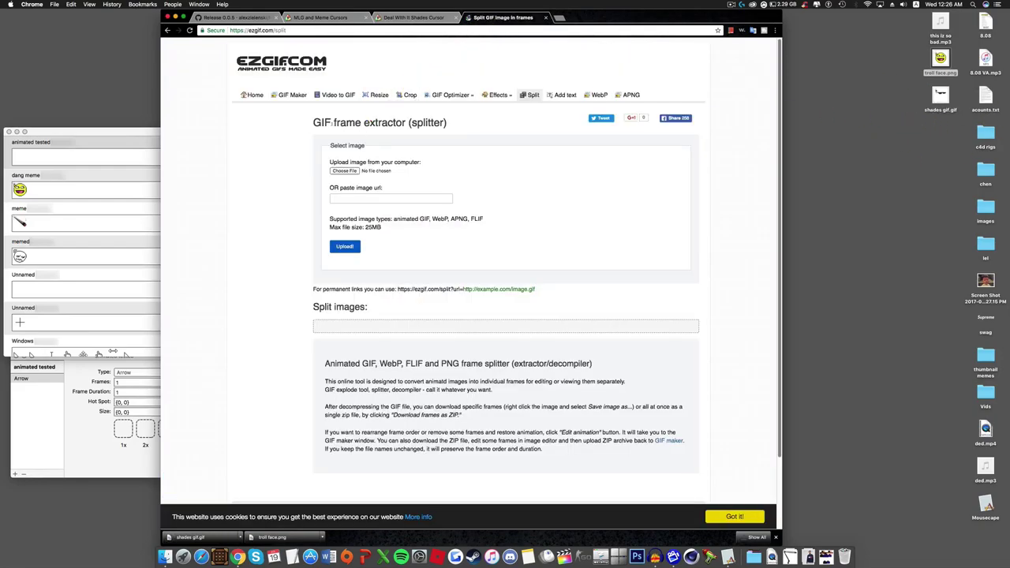
drag(314, 122, 451, 123)
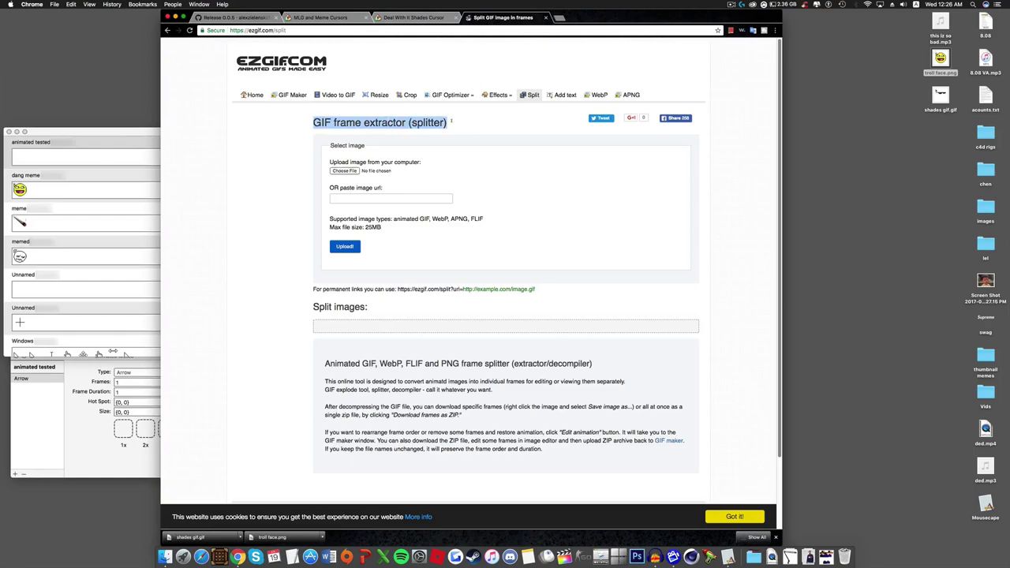
click(451, 122)
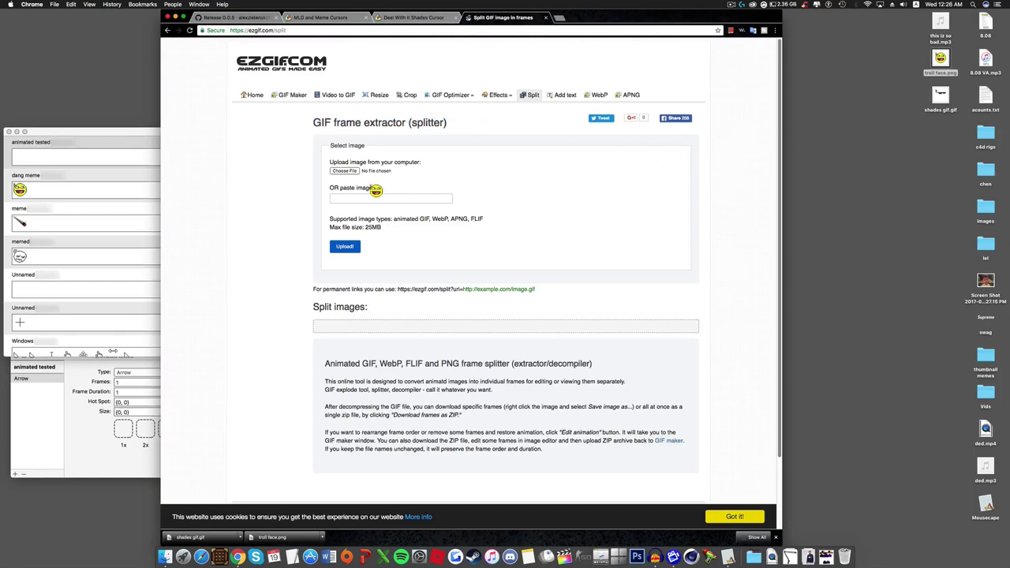
click(347, 172)
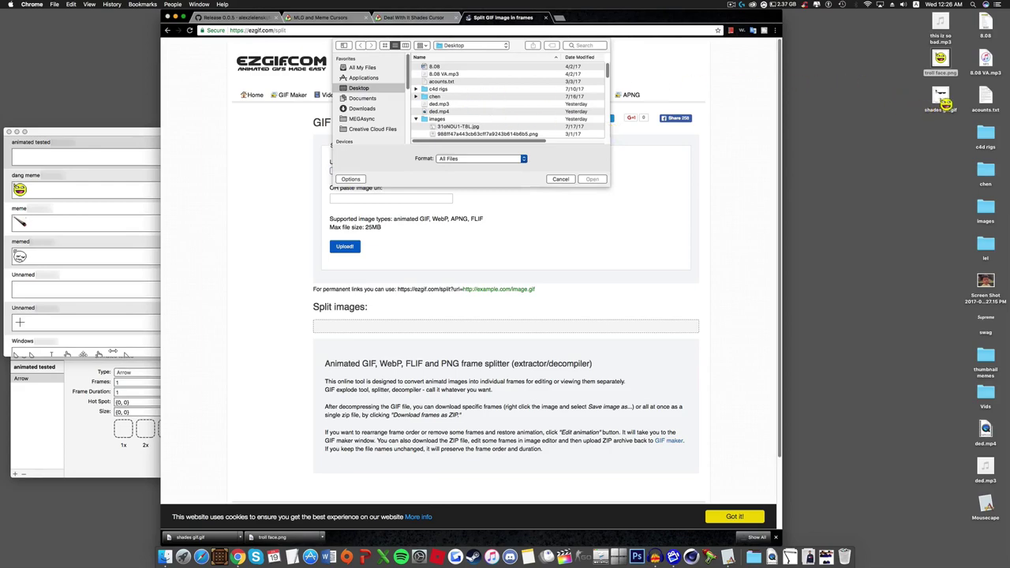
drag(941, 99, 474, 103)
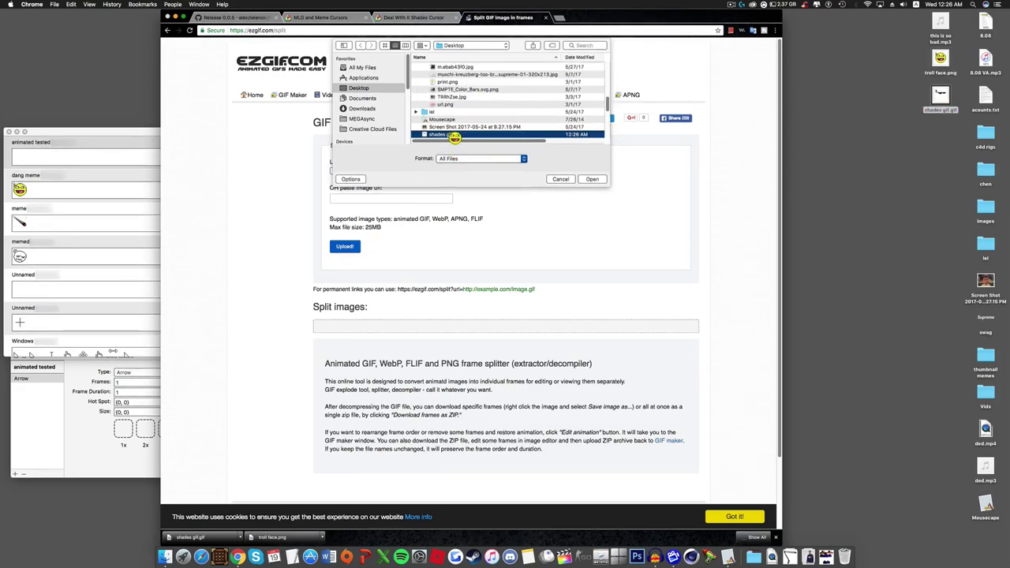
click(598, 180)
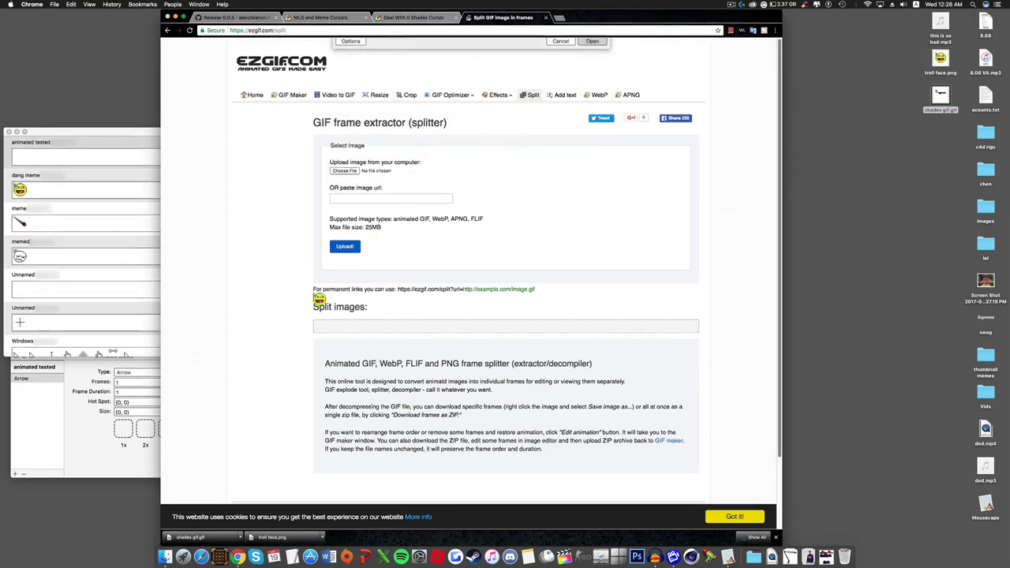
click(355, 250)
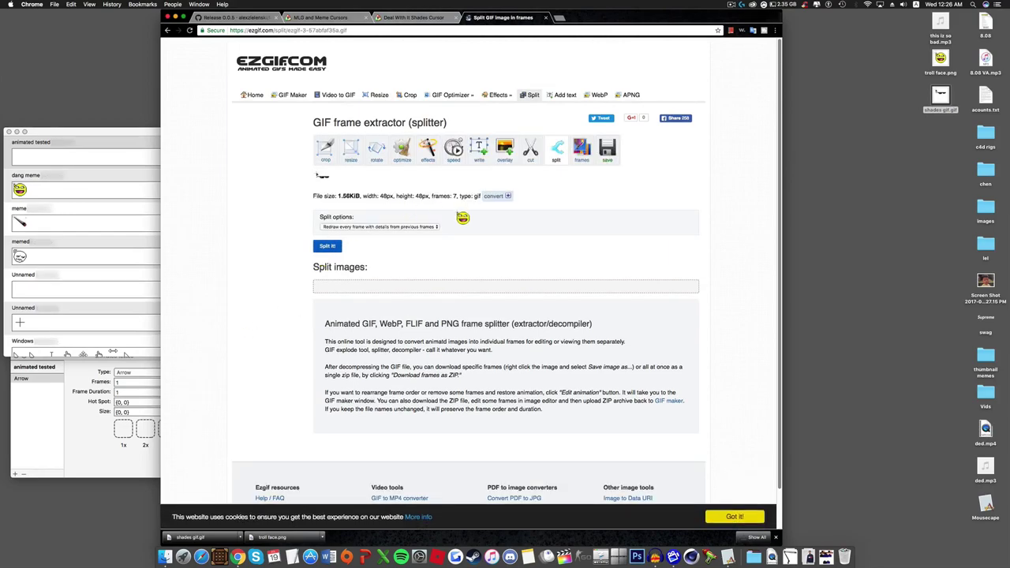
Split the uploaded shades GIF into its individual frames and download them as a ZIP.
click(335, 249)
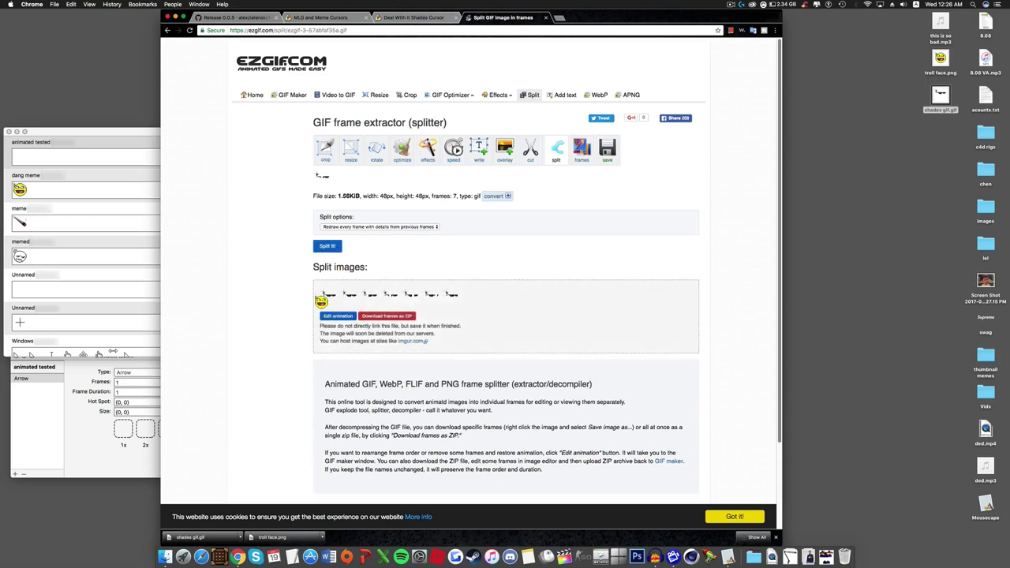
drag(321, 301, 462, 298)
click(494, 300)
click(392, 319)
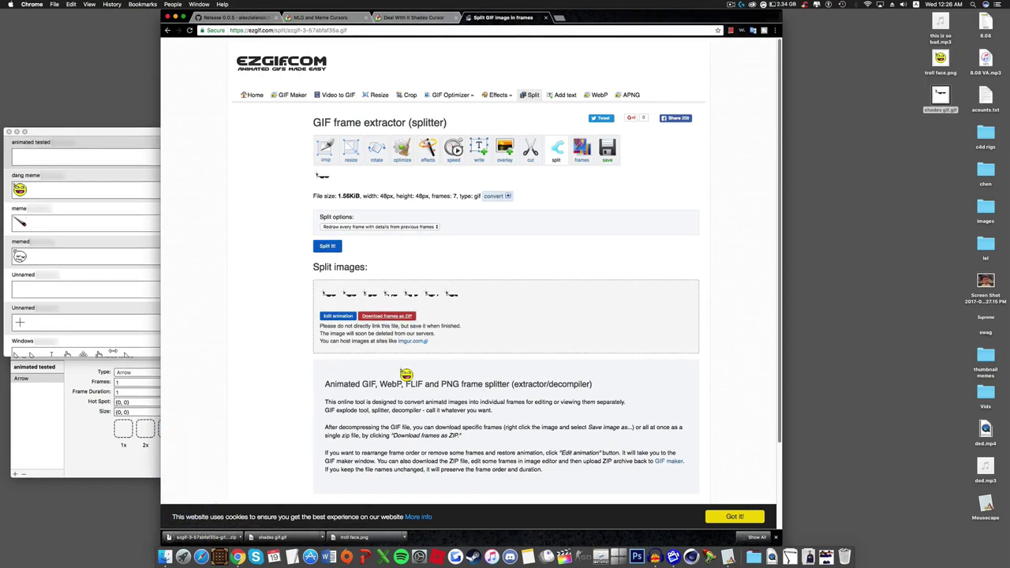
Extract the downloaded frames ZIP and open the resulting folder of GIF frames in Finder.
click(207, 539)
drag(667, 185, 798, 167)
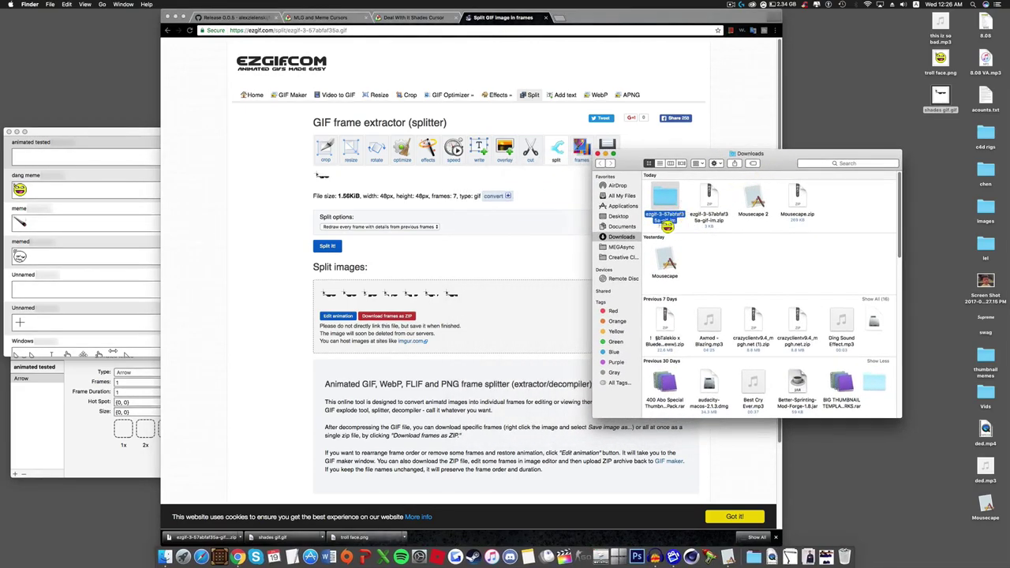
double_click(673, 202)
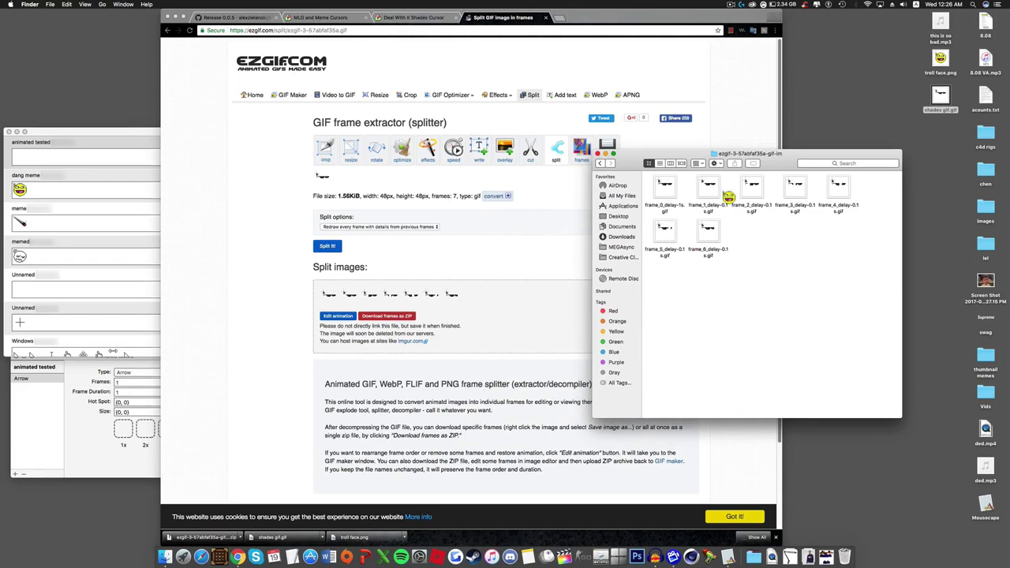
Open frame_0_delay-1s.gif from the extracted frames folder in Adobe Photoshop CS6.
drag(758, 282, 666, 178)
drag(799, 165, 860, 191)
click(835, 253)
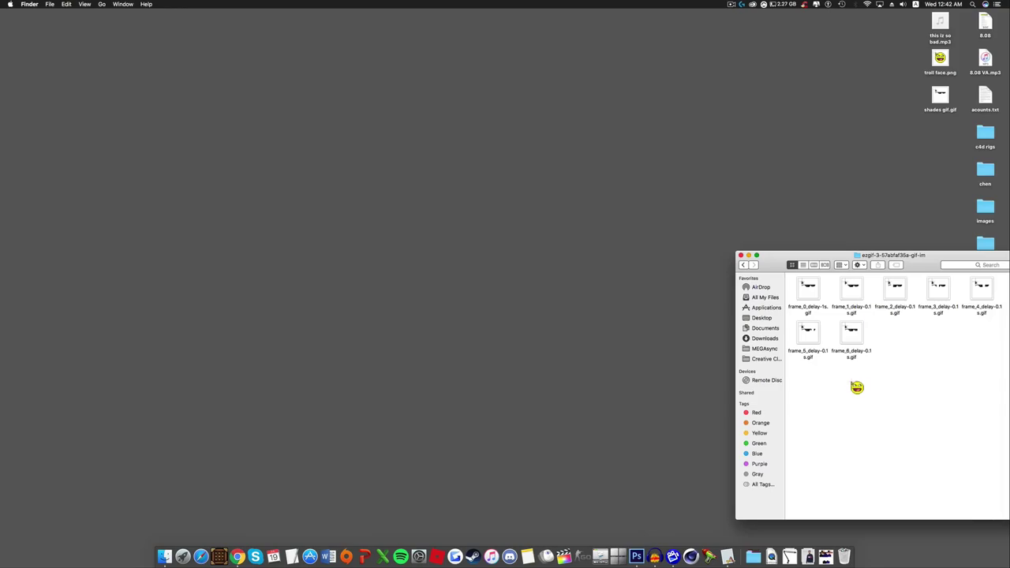
click(813, 296)
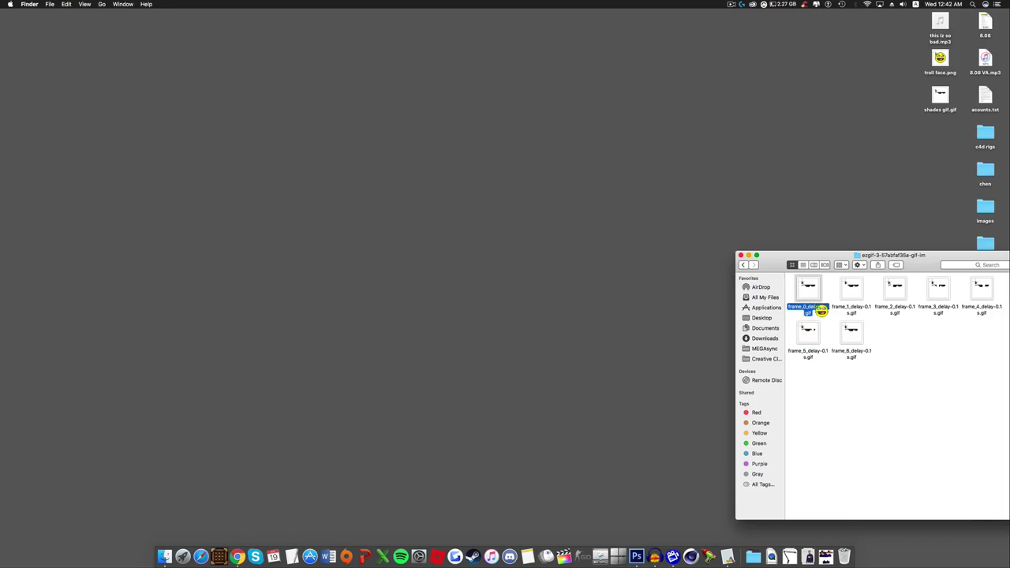
right_click(809, 290)
mouse_move(852, 302)
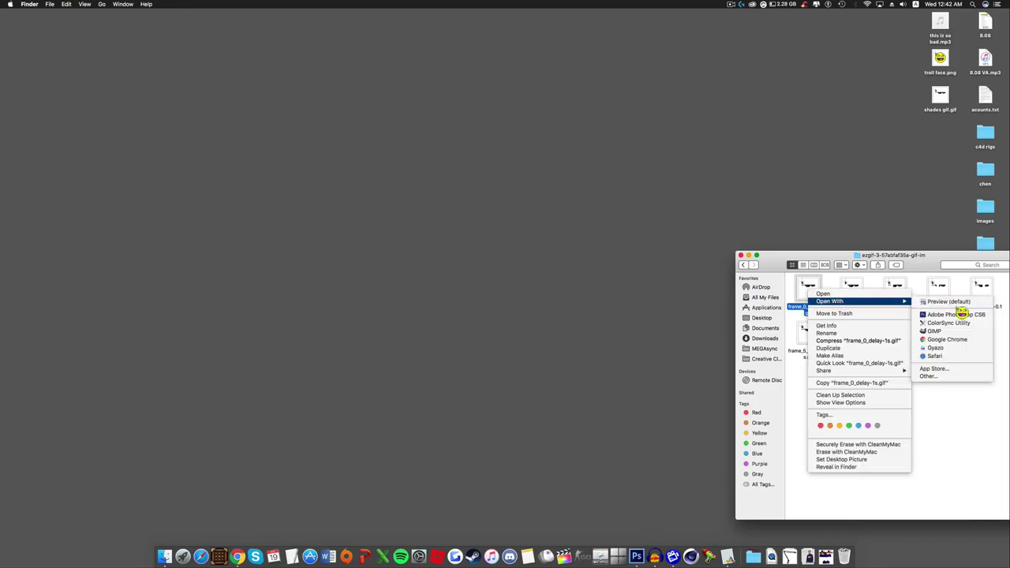
click(955, 315)
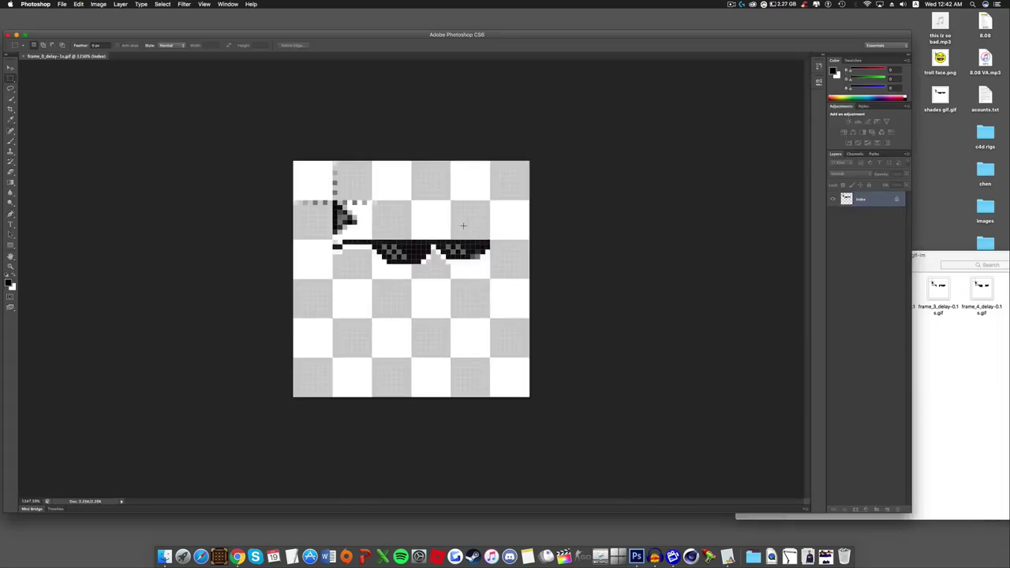
Convert the frame_0 image's colour mode to RGB Color.
click(255, 6)
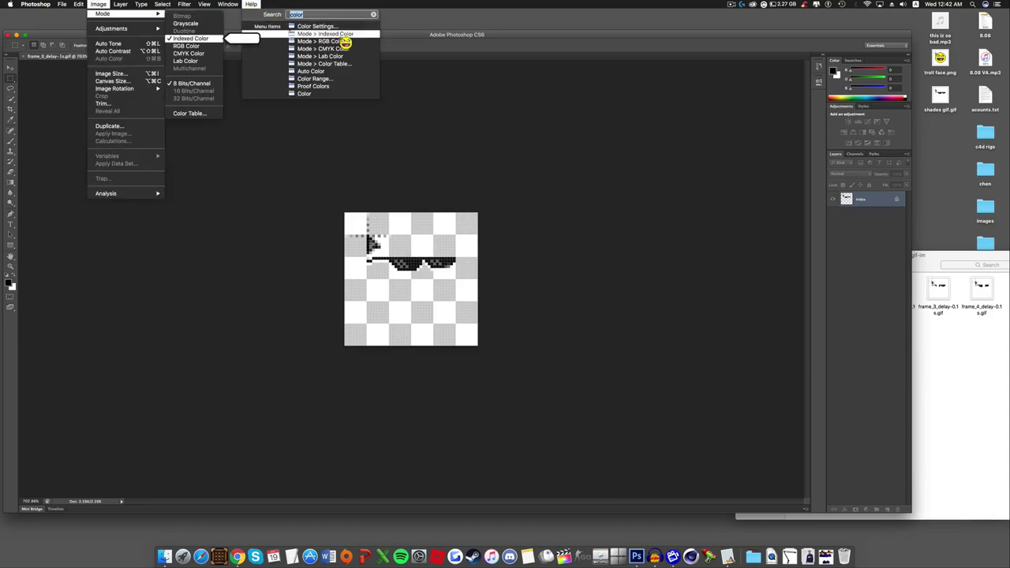
click(343, 47)
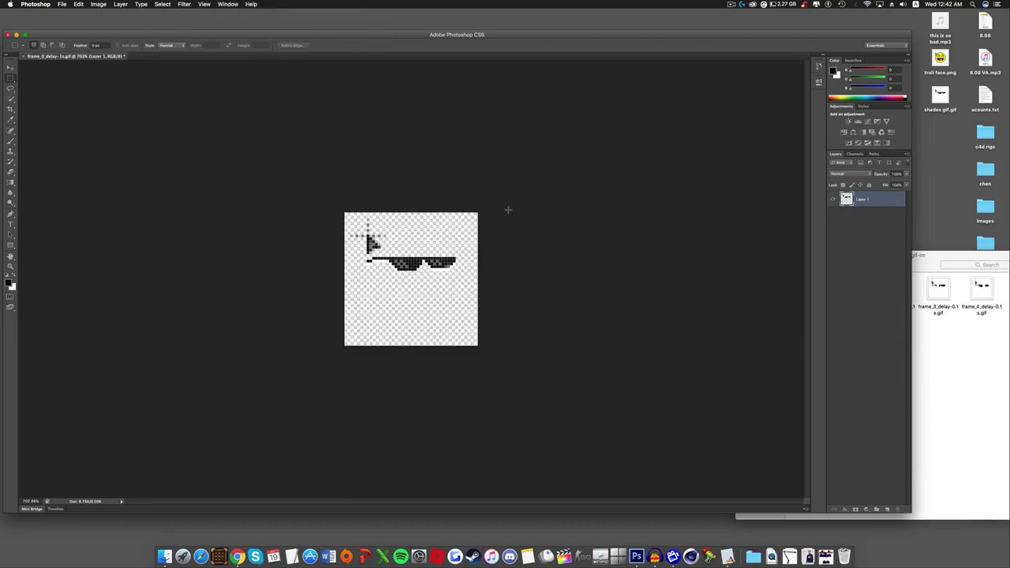
scroll(254, 196, down, 2)
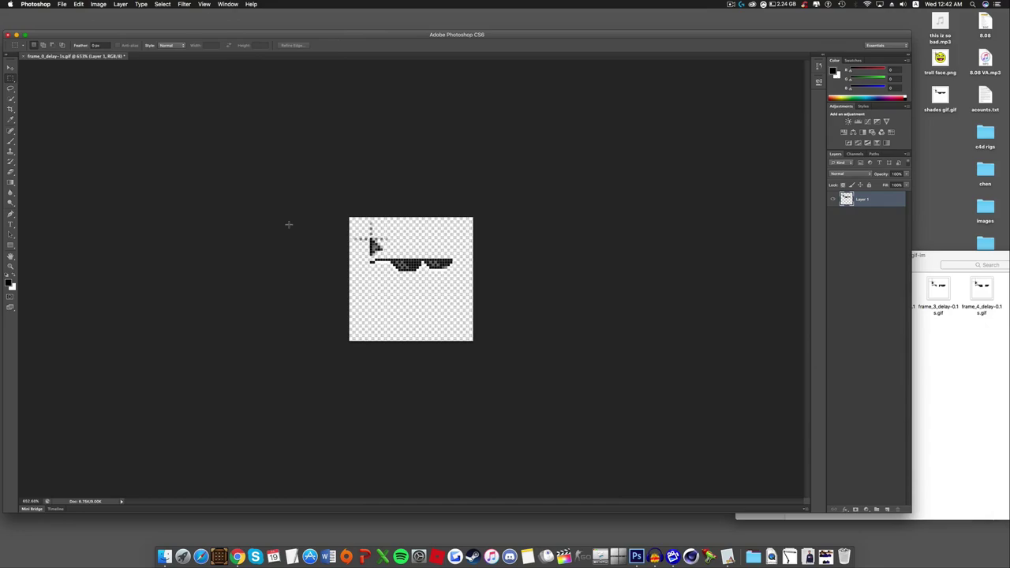
Open the Canvas Size settings for the frame_0 image and switch the units to pixels.
click(103, 7)
click(245, 90)
click(99, 6)
click(115, 81)
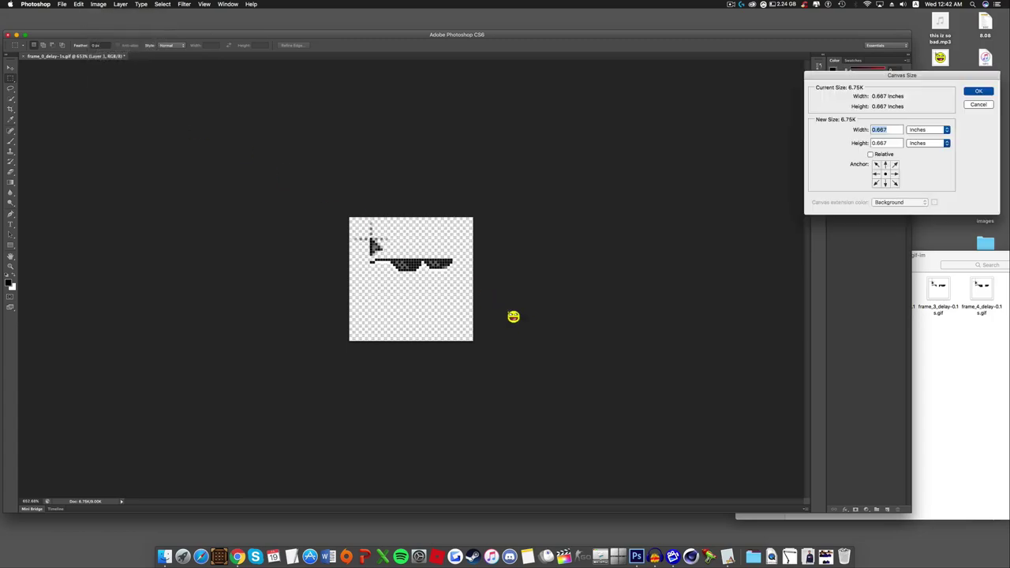
click(929, 130)
click(920, 123)
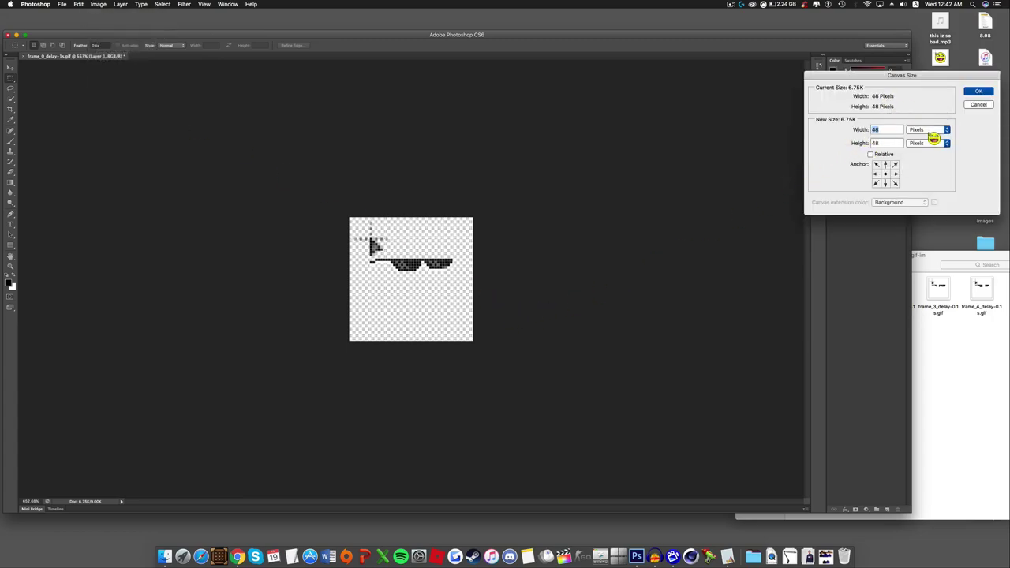
click(932, 131)
click(925, 129)
drag(891, 82, 907, 72)
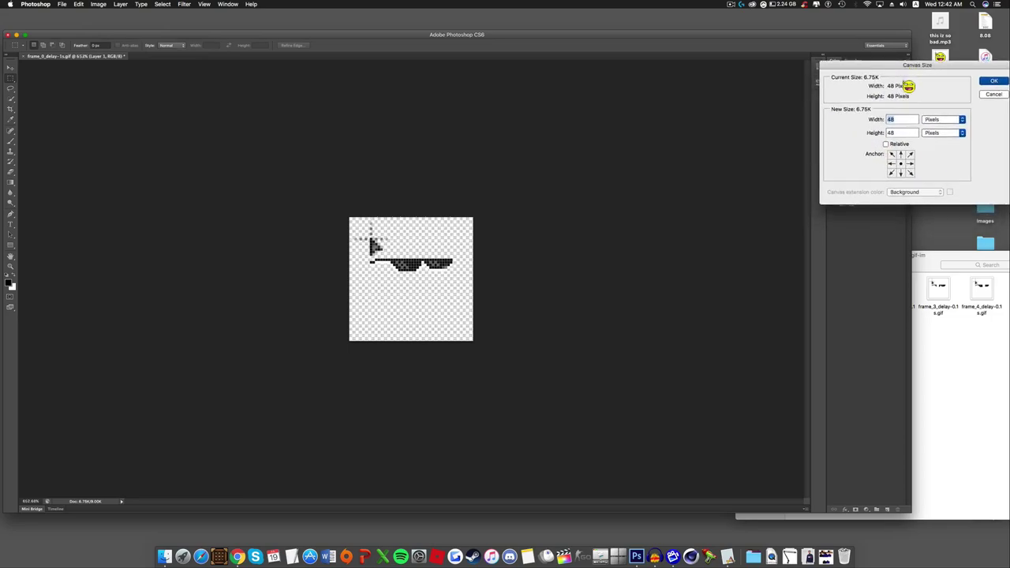
Count the GIF frames in the Finder folder by selecting the frame files one after another, and clear the selection.
click(956, 325)
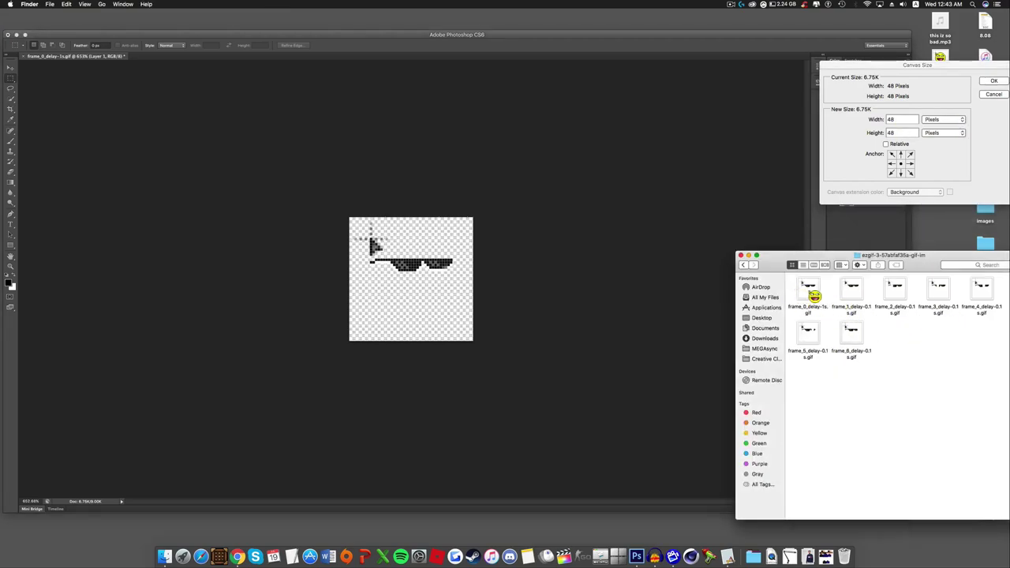
click(808, 291)
super+click(850, 291)
super+click(903, 292)
super+click(934, 293)
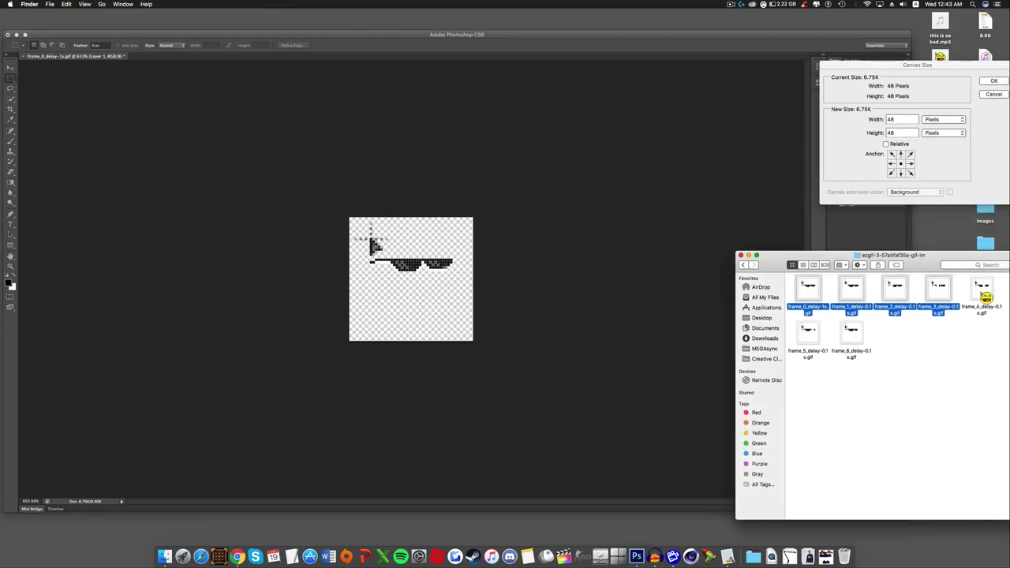
super+click(979, 292)
drag(913, 255, 817, 251)
super+click(764, 333)
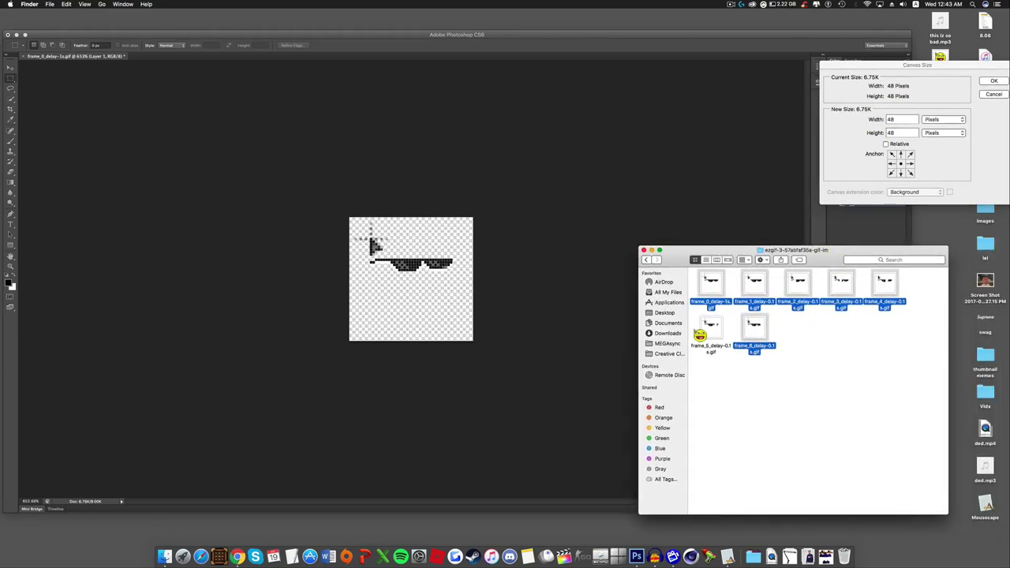
super+click(714, 331)
drag(729, 251, 817, 271)
click(856, 412)
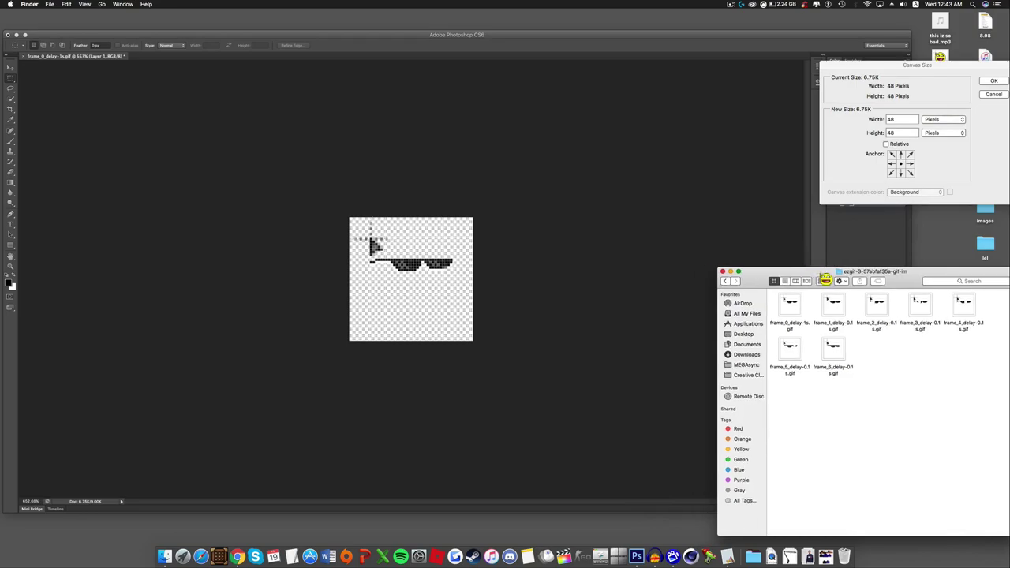
Set the canvas height to 96 pixels with the anchor at top centre and apply it.
click(665, 241)
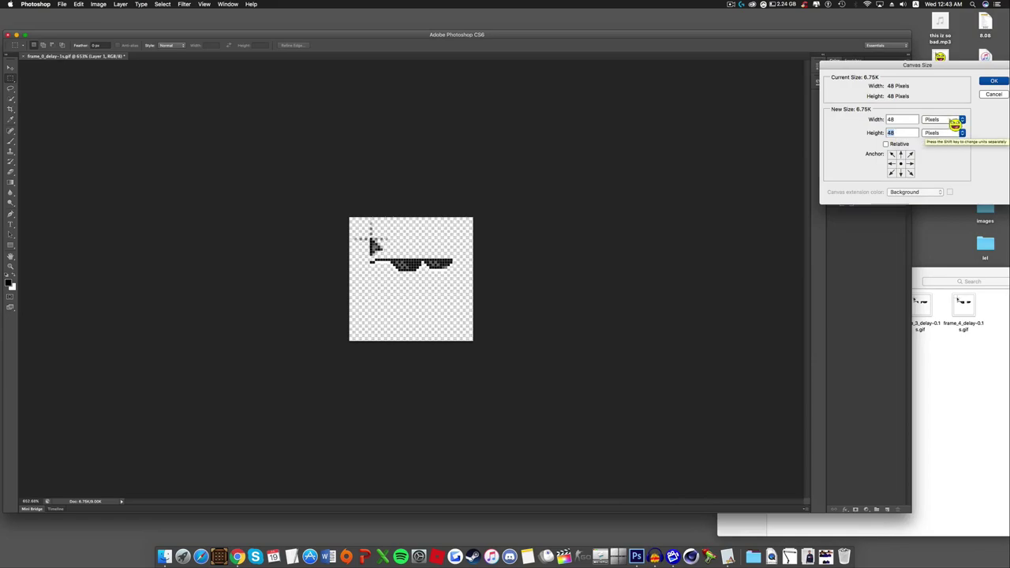
drag(884, 66, 816, 64)
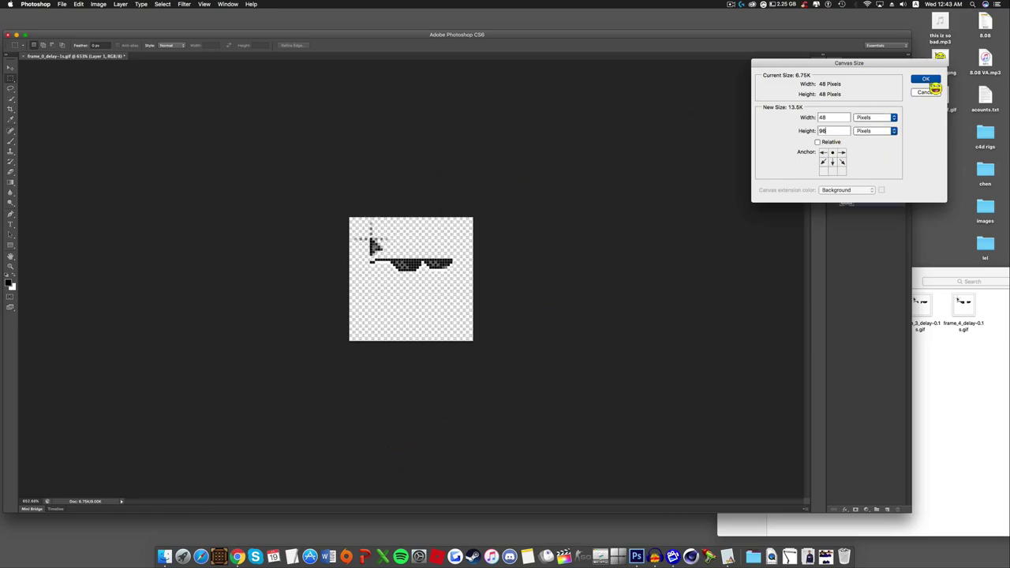
click(925, 79)
Place frame_1_delay-0.1s.gif from the frames folder into the empty lower half of the canvas.
click(947, 409)
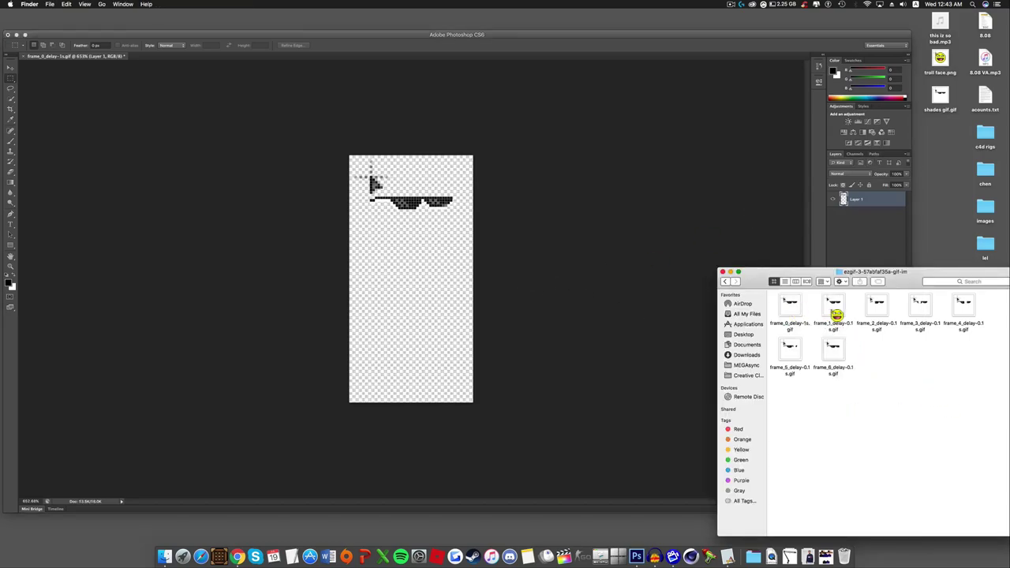
drag(834, 308, 399, 359)
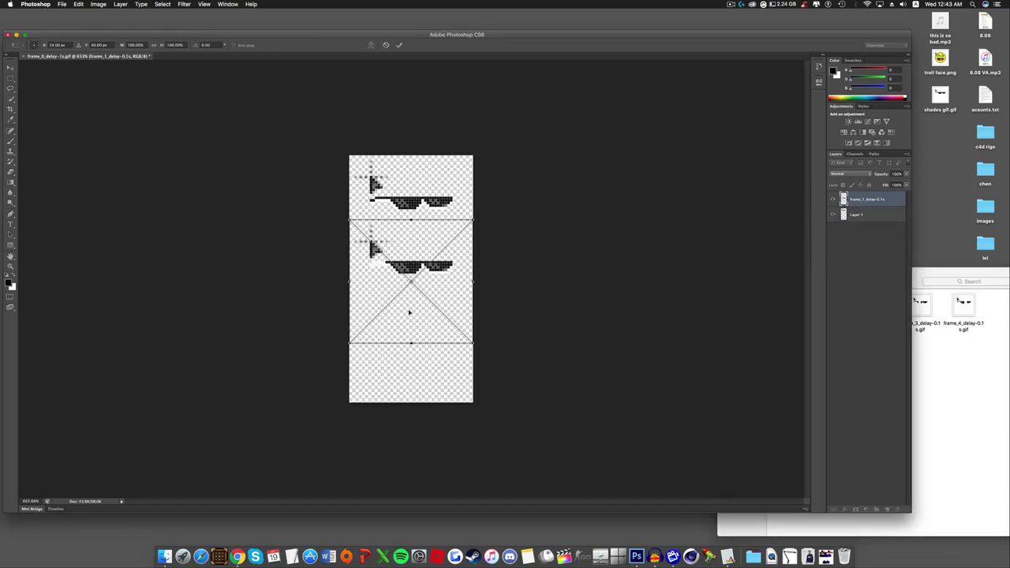
drag(418, 272, 416, 327)
key(Return)
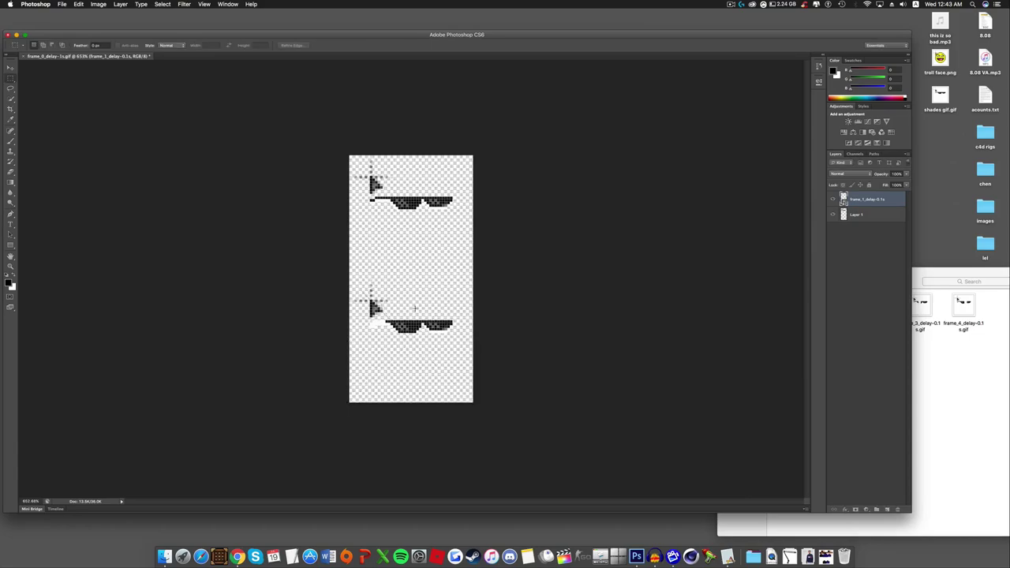
Extend the canvas height to 144 pixels, keeping the anchor at top centre.
click(98, 5)
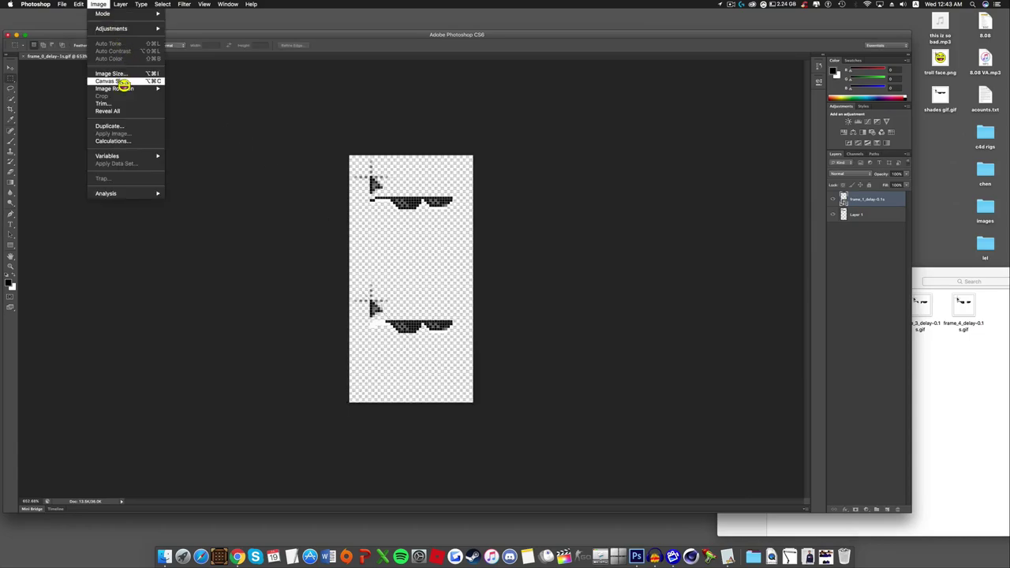
click(124, 82)
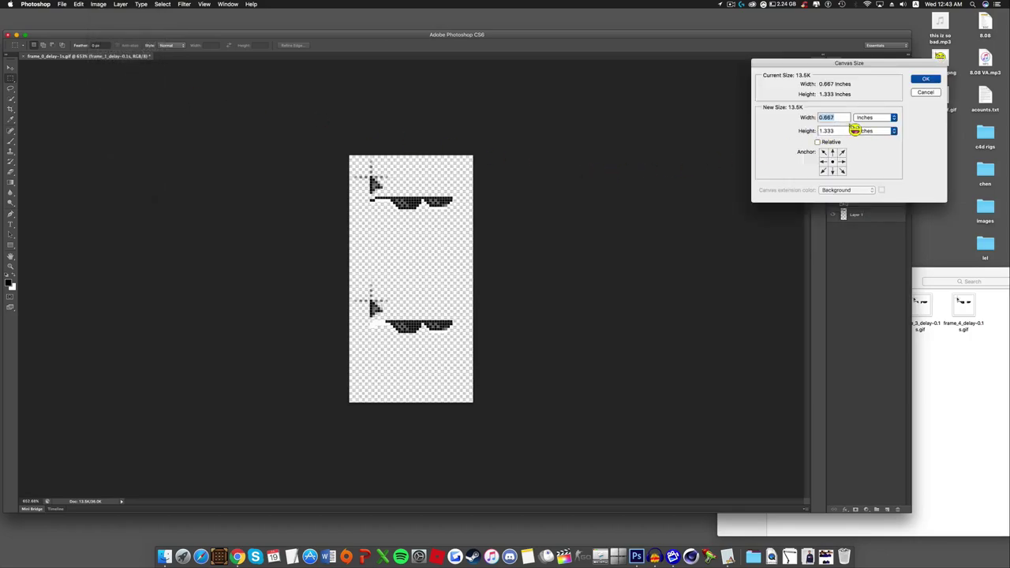
click(875, 117)
click(868, 106)
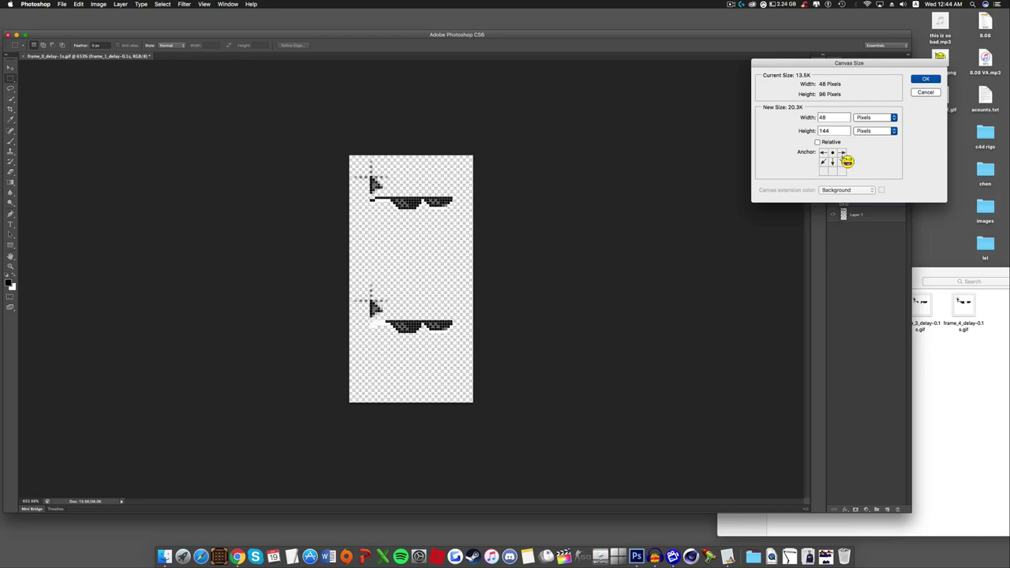
click(931, 82)
Place frame_2_delay-0.1s.gif into the empty bottom third of the canvas.
click(952, 377)
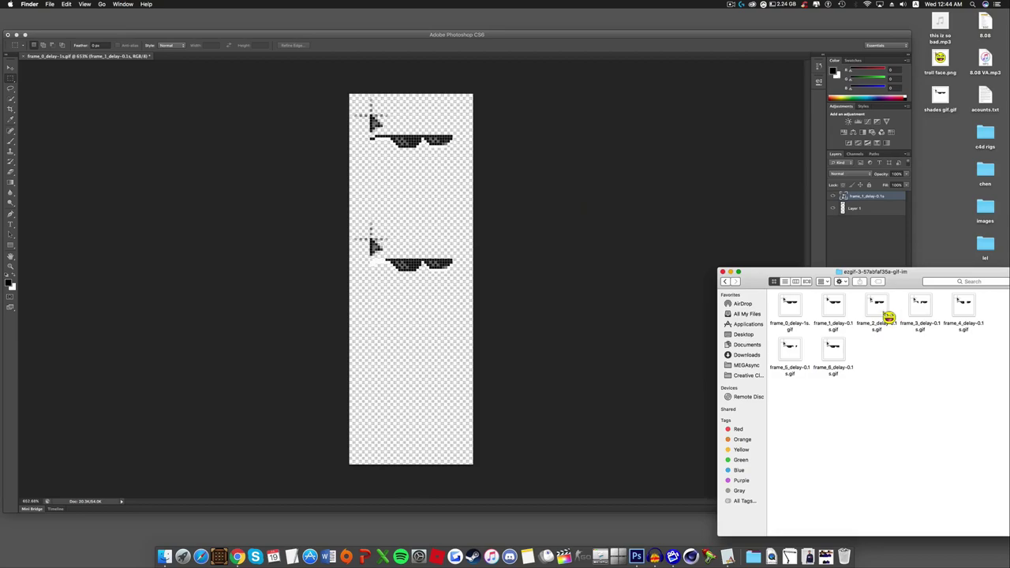
drag(877, 307, 410, 401)
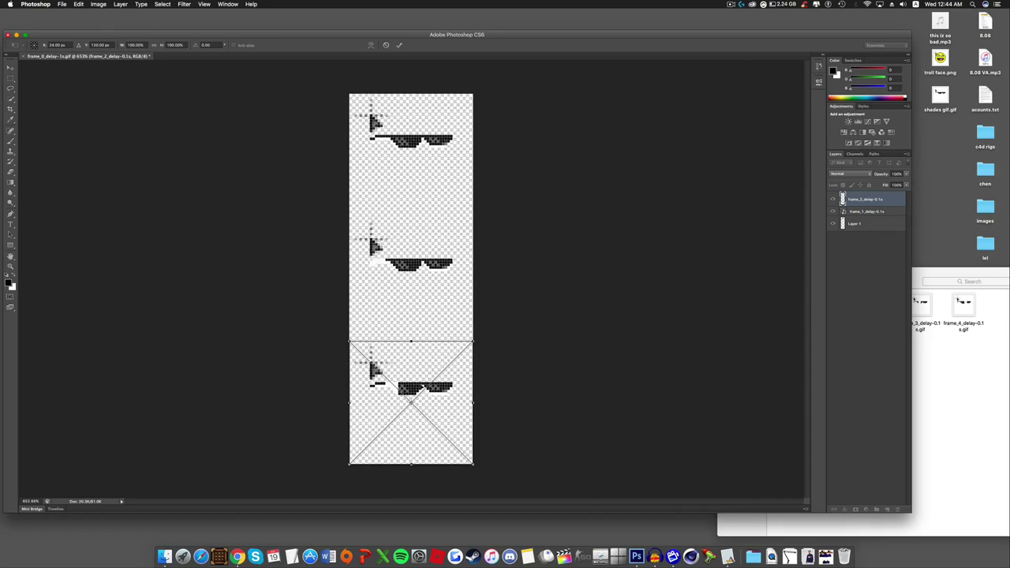
key(Return)
scroll(372, 260, down, 5)
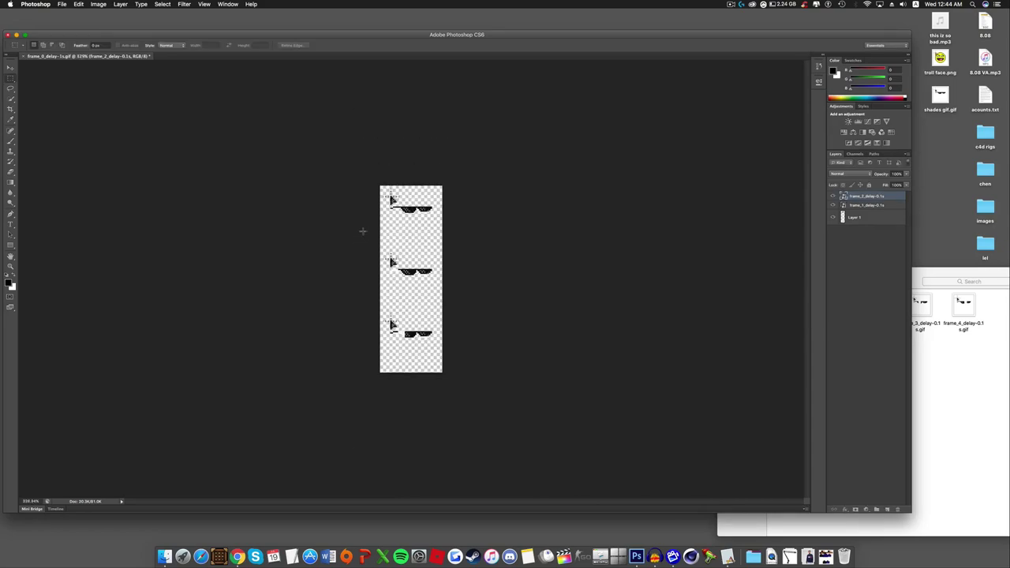
Extend the canvas height to 192 pixels, adding the new space below the third frame.
click(98, 3)
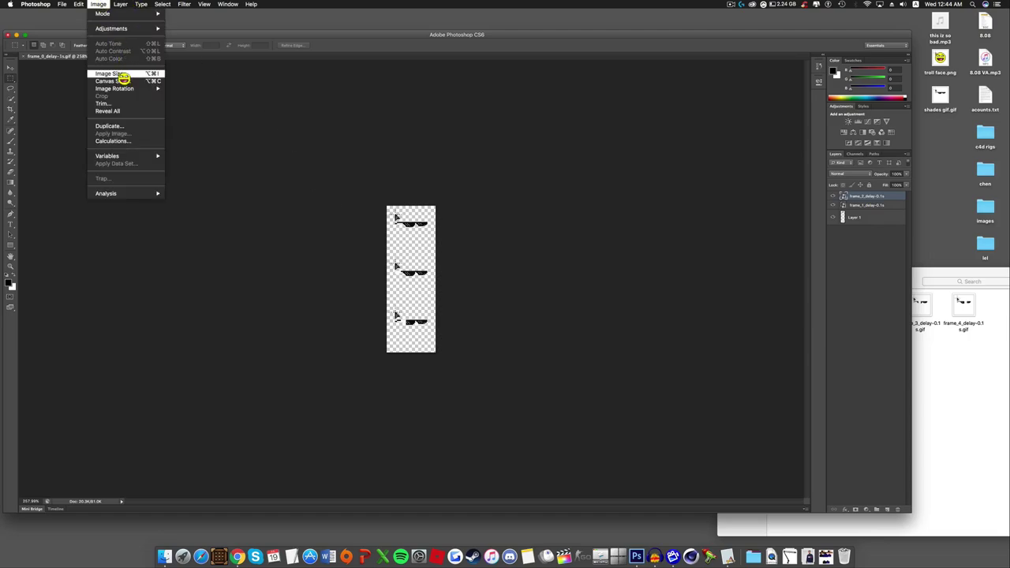
click(120, 81)
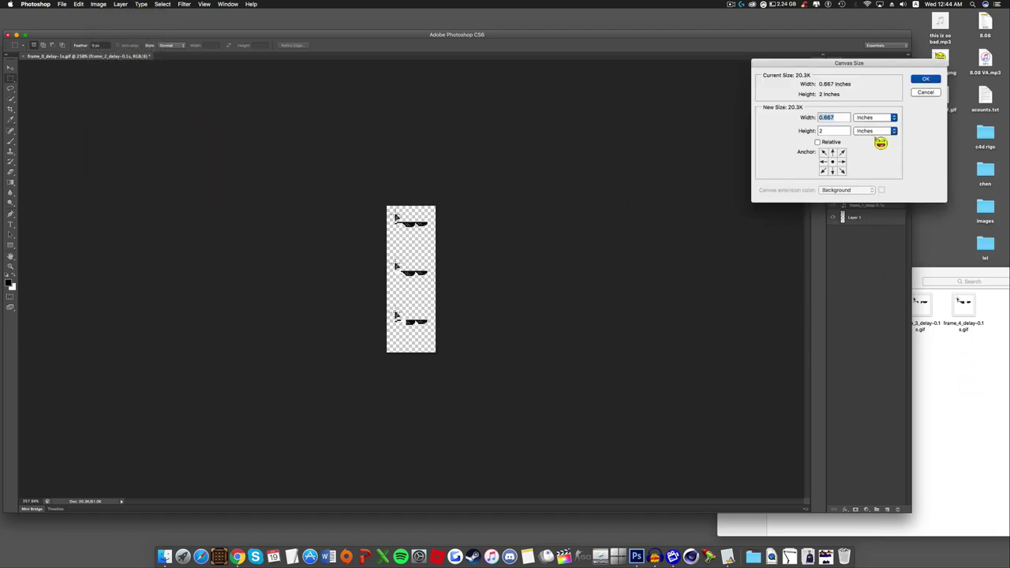
click(875, 117)
click(868, 103)
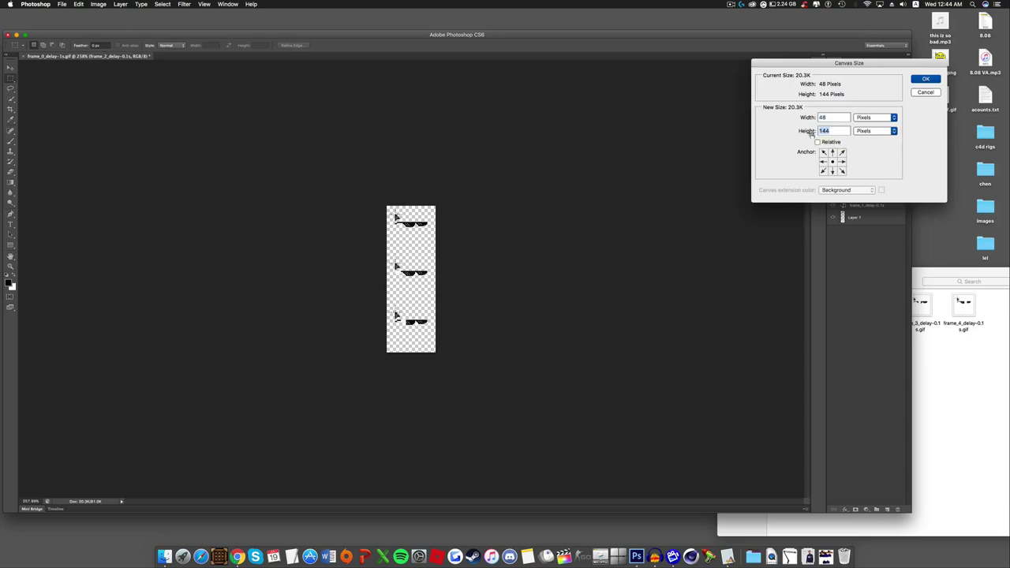
click(926, 79)
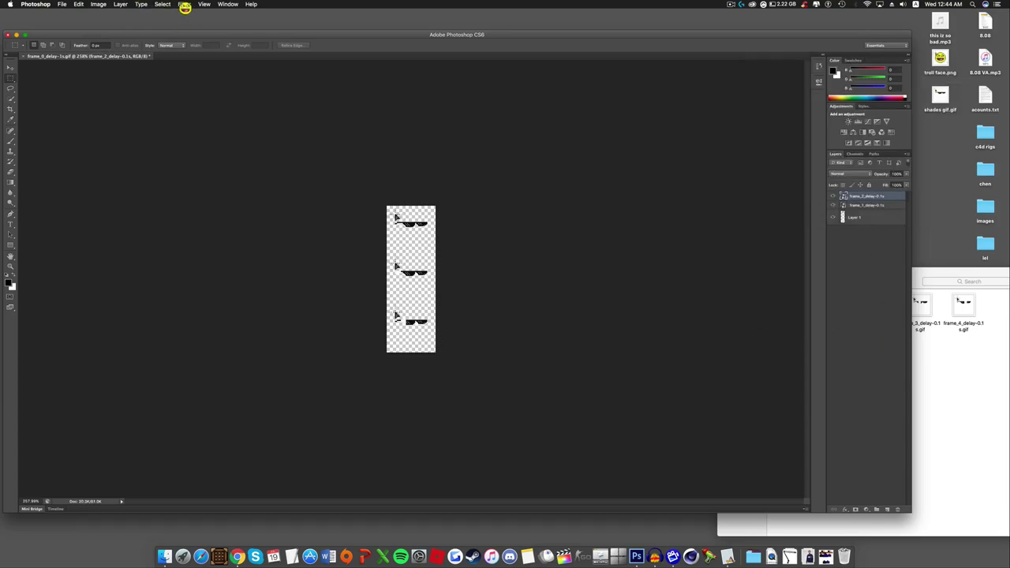
click(98, 4)
click(125, 82)
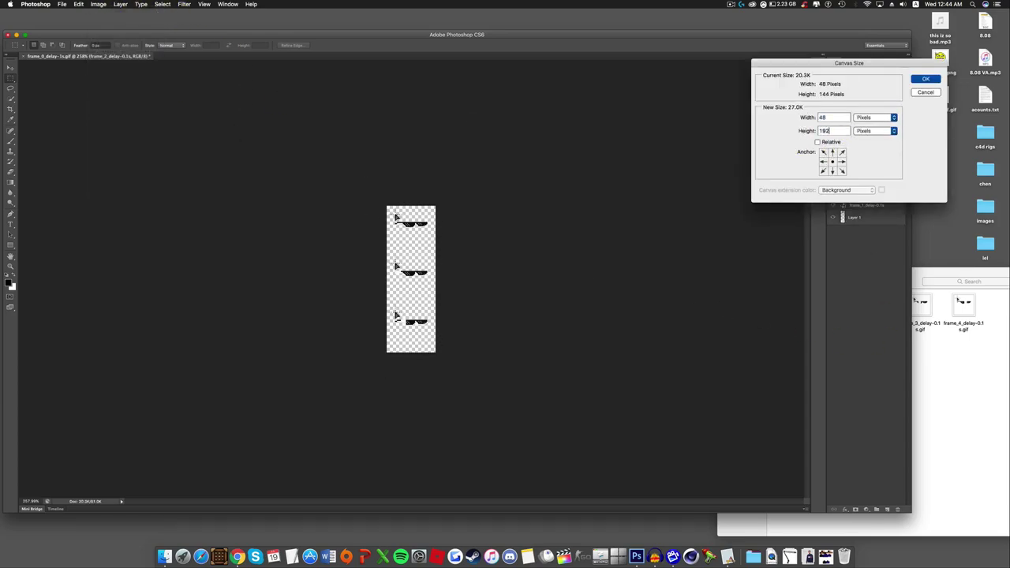
click(926, 82)
Place frame_3_delay-0.1s.gif into the empty bottom section of the canvas.
click(944, 355)
drag(921, 313, 420, 352)
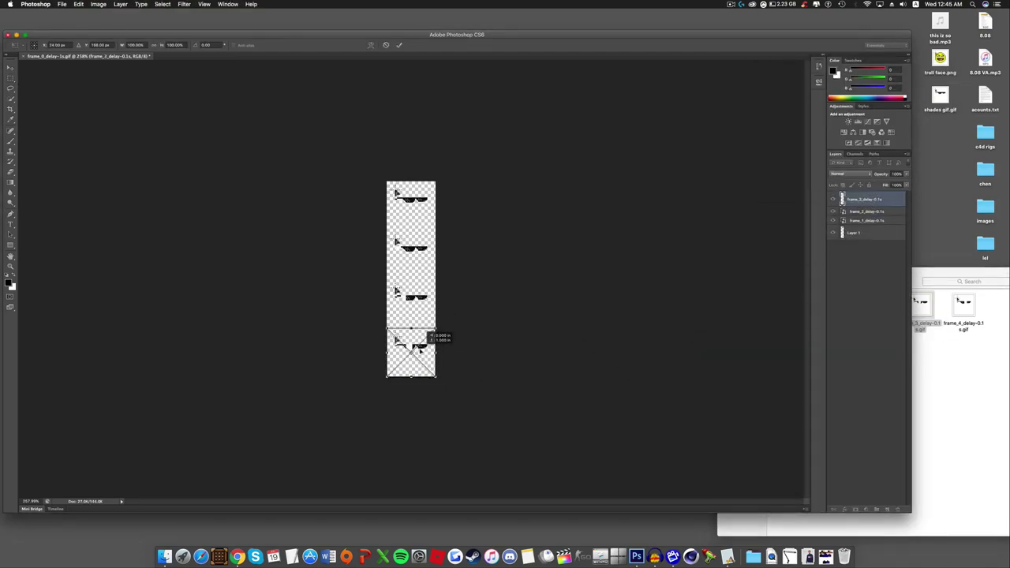
key(Return)
Try to enlarge the canvas height to 196 pixels.
click(98, 4)
click(115, 81)
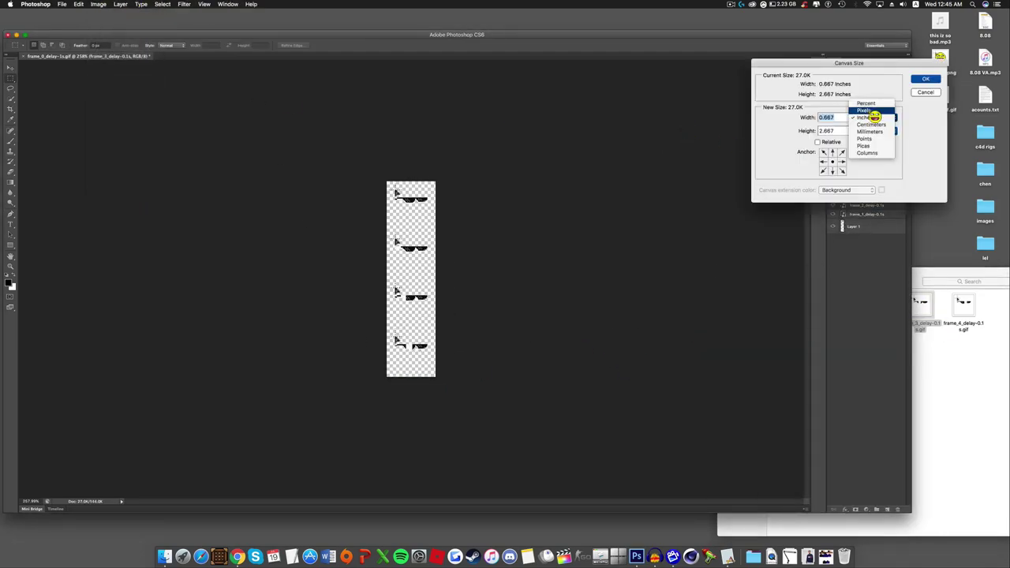
click(833, 131)
key(BackSpace)
text(6)
key(Return)
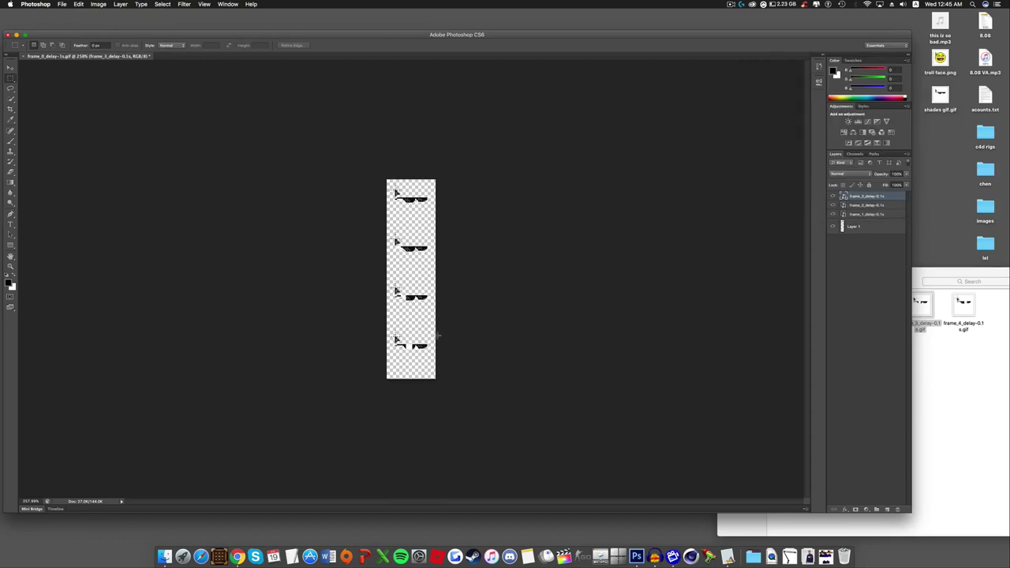
Undo the last canvas enlargements and the placement of frame_3.
key(super+alt+z)
key(super+alt+z)
key(super+alt+z)
key(super+alt+z)
Extend the canvas height to 192 pixels with the anchor at top centre, adding the space below the third frame.
click(98, 4)
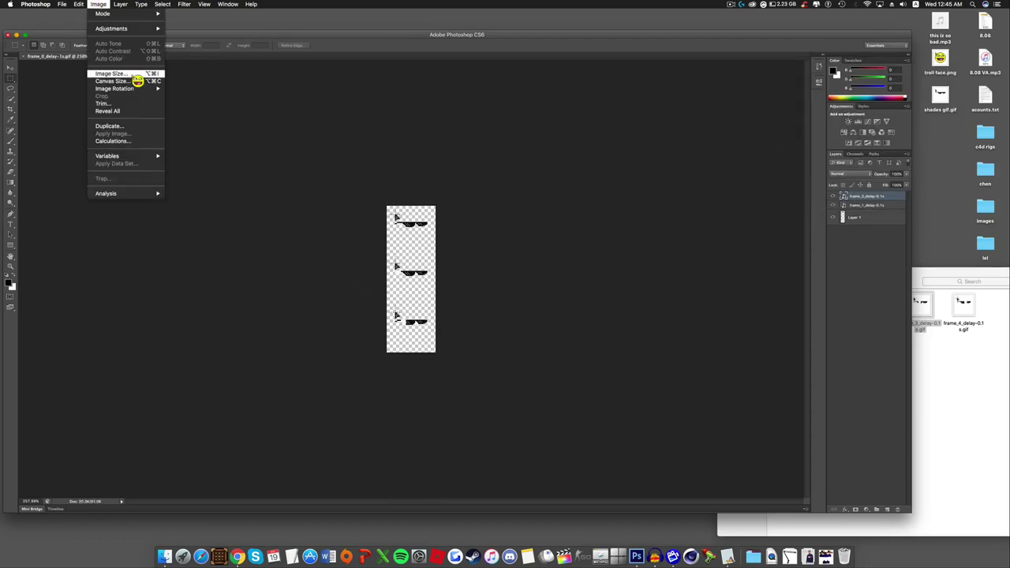
click(124, 81)
click(874, 117)
click(868, 110)
click(843, 129)
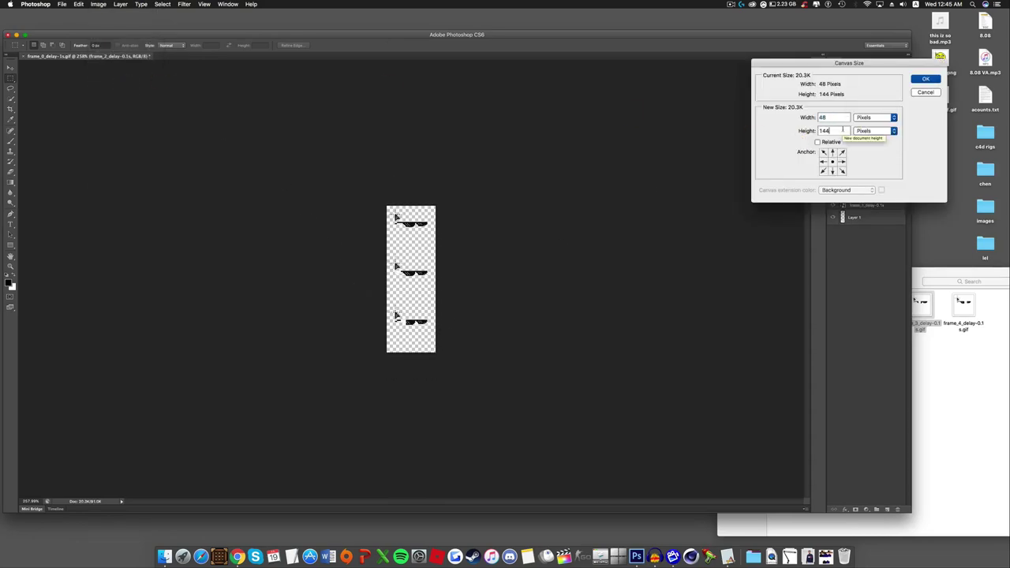
double_click(842, 129)
click(834, 153)
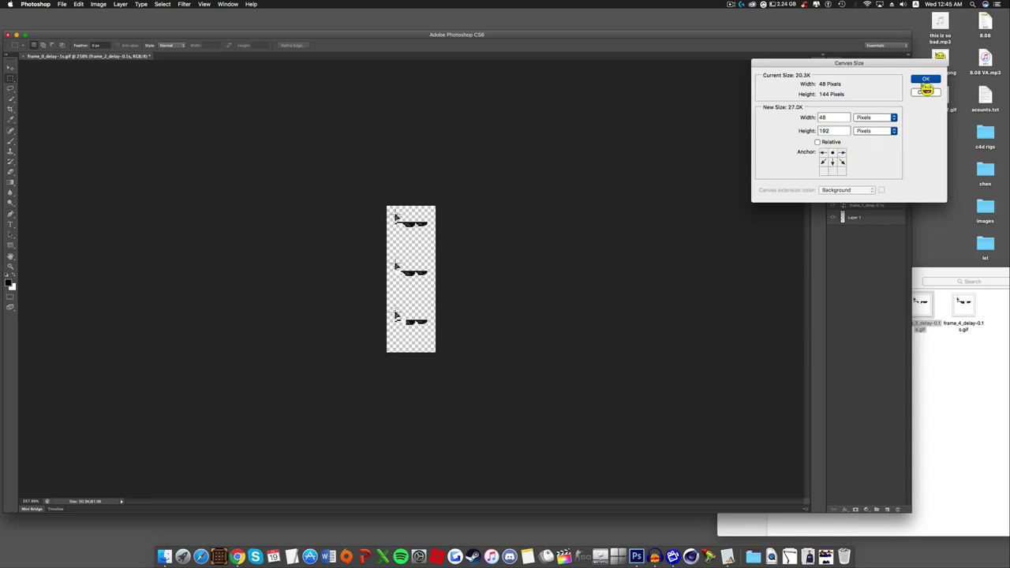
click(923, 81)
Place frame_3_delay-0.1s.gif into the empty section at the canvas bottom and commit the placement.
drag(921, 305, 437, 352)
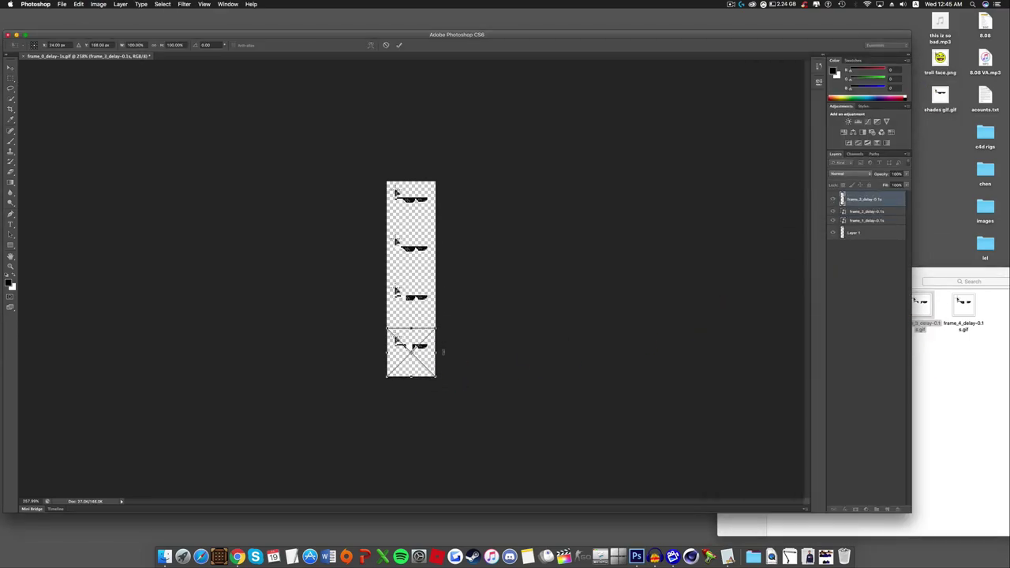
click(90, 5)
click(95, 4)
key(Return)
Extend the canvas height to 240 pixels, anchored at top centre so the space is added below the fourth frame.
click(97, 5)
click(128, 82)
click(856, 130)
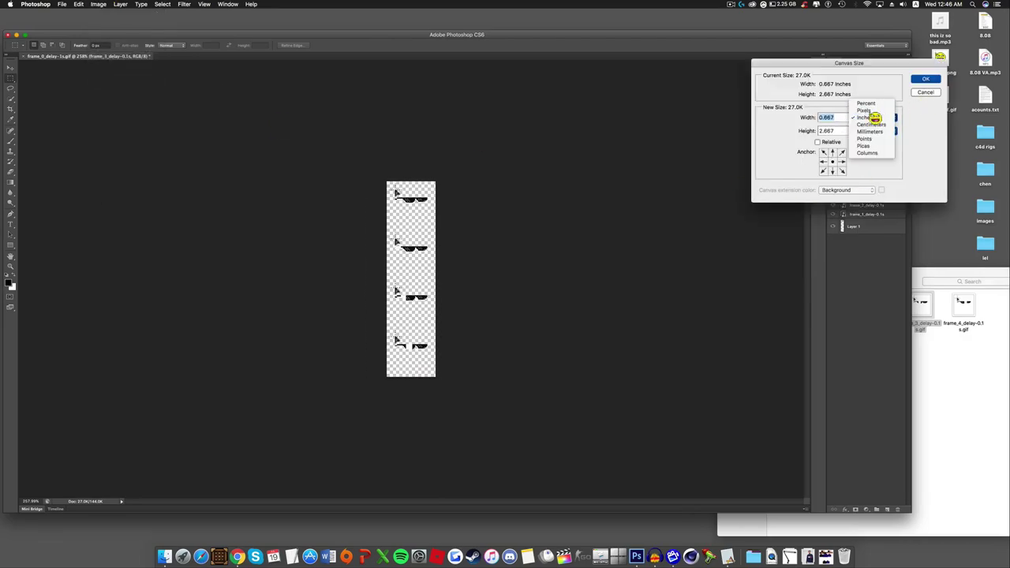
click(872, 117)
double_click(839, 130)
click(834, 154)
click(926, 80)
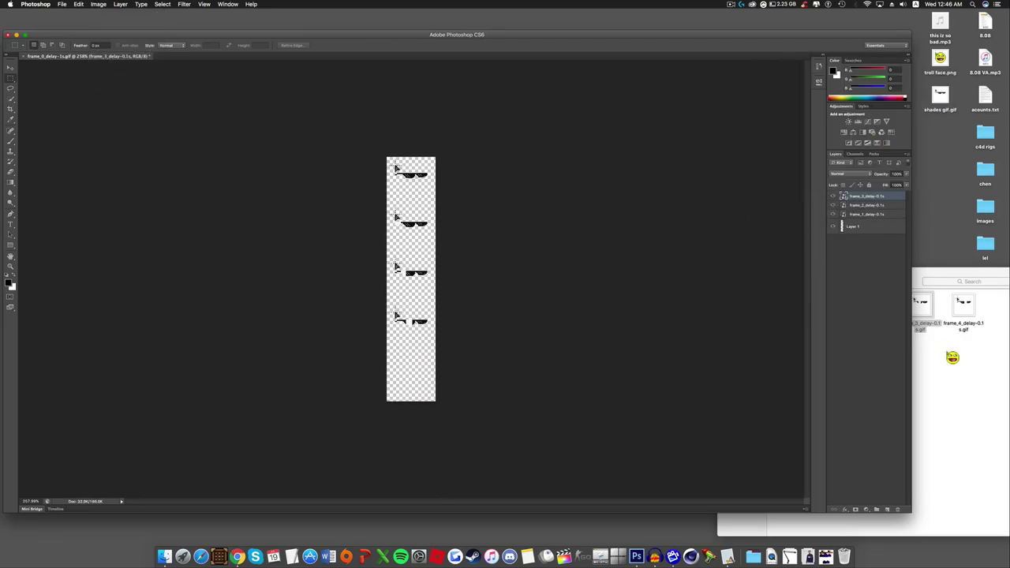
Place frame_4_delay-0.1s.gif, align it with the empty section below the fourth frame and commit it.
drag(963, 304, 415, 384)
drag(416, 285, 416, 385)
click(98, 5)
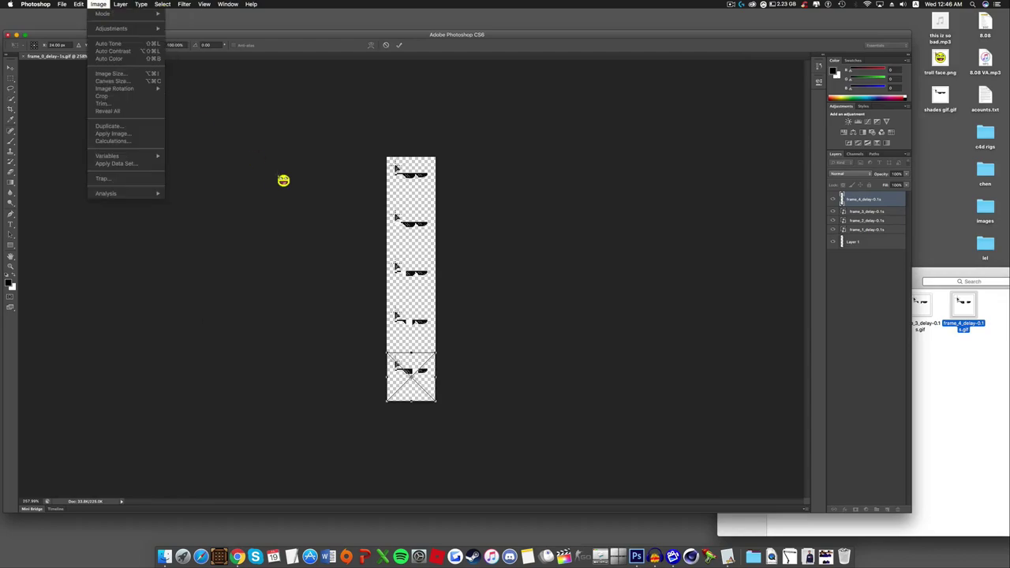
click(284, 180)
key(Return)
click(97, 6)
click(118, 74)
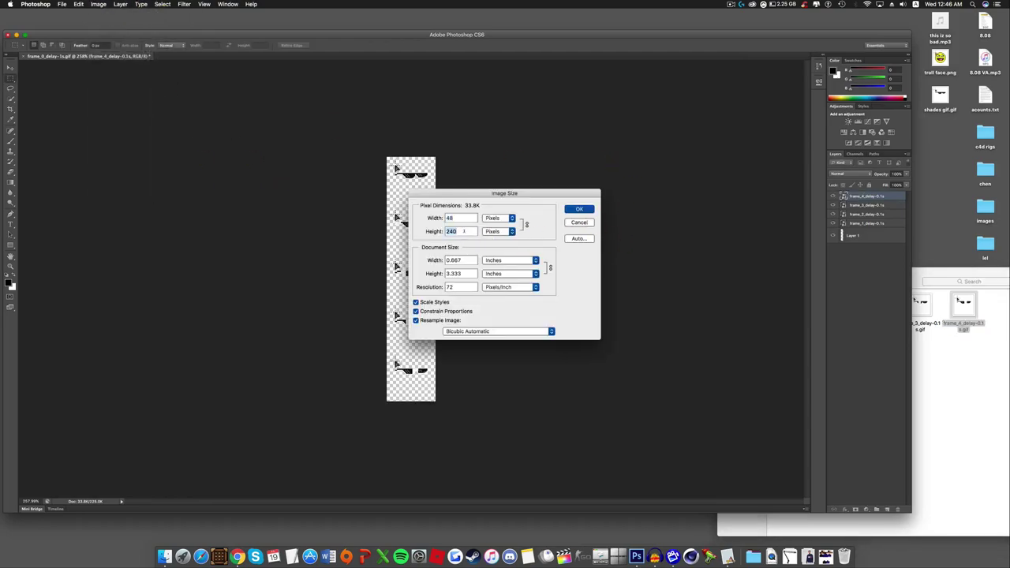
key(Return)
Extend the canvas height to 288 pixels, anchored at top centre so the space is added below the fifth frame.
click(98, 4)
click(117, 83)
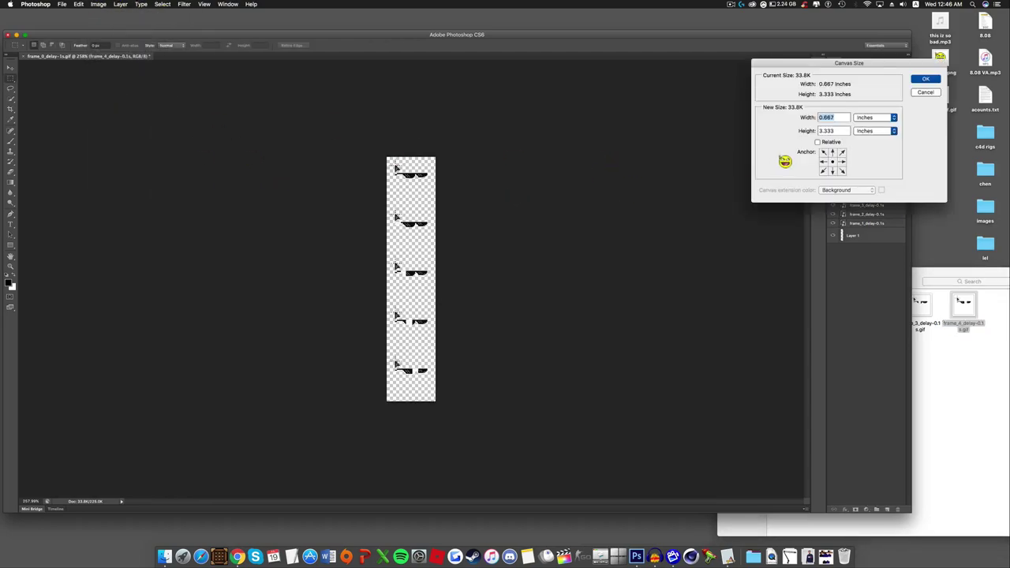
click(876, 117)
click(868, 109)
key(Tab)
text(288)
click(833, 153)
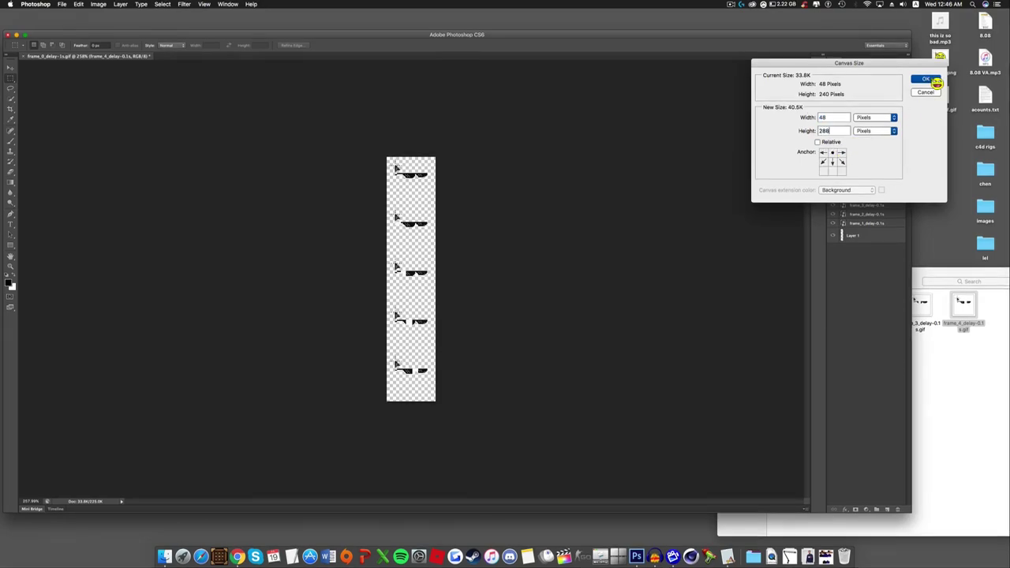
click(927, 79)
Place frame_5_delay-0.1s.gif from the Finder folder into the empty section below the fifth frame and commit it.
click(936, 342)
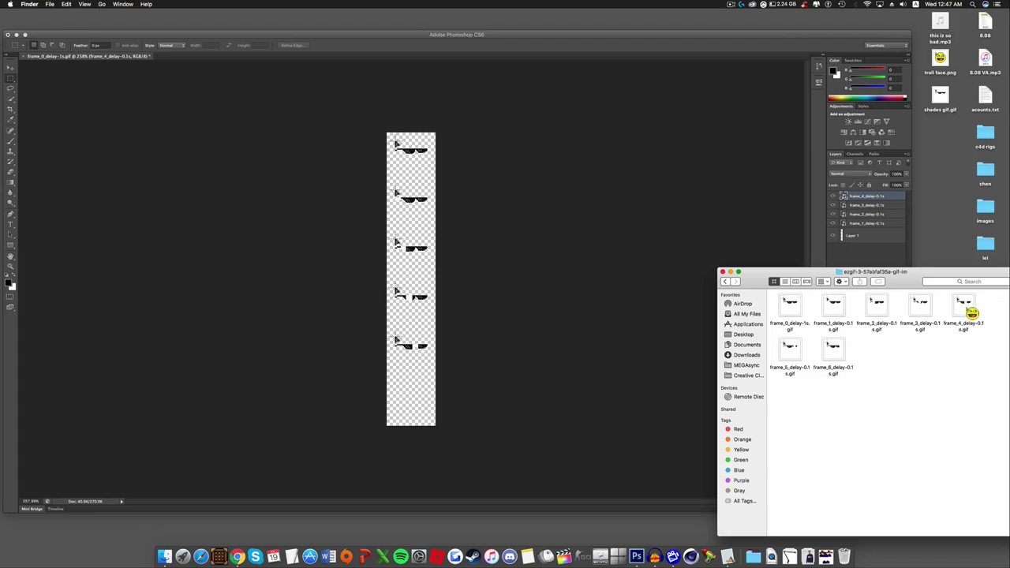
drag(785, 343, 418, 404)
key(Return)
Extend the canvas height to 336 pixels, anchored at top centre so the space is added below the sixth frame.
click(78, 4)
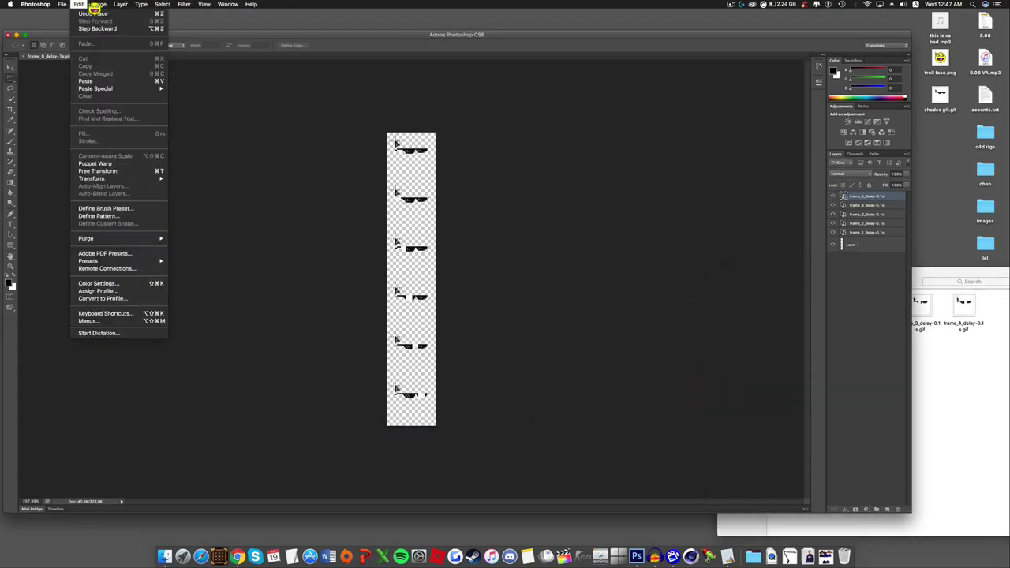
mouse_move(98, 4)
click(111, 90)
click(876, 117)
click(868, 108)
double_click(836, 130)
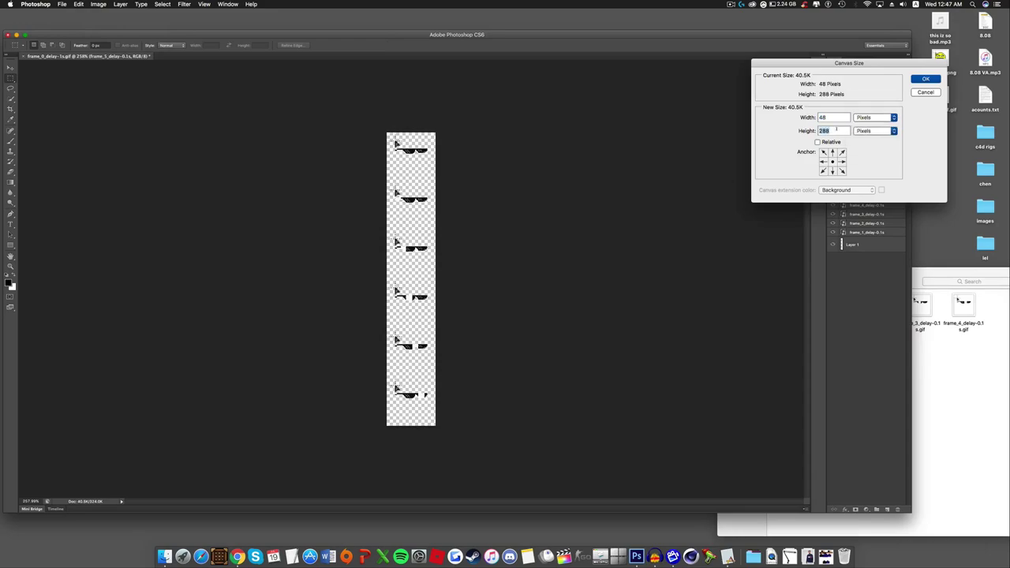
text(336)
click(832, 151)
click(926, 79)
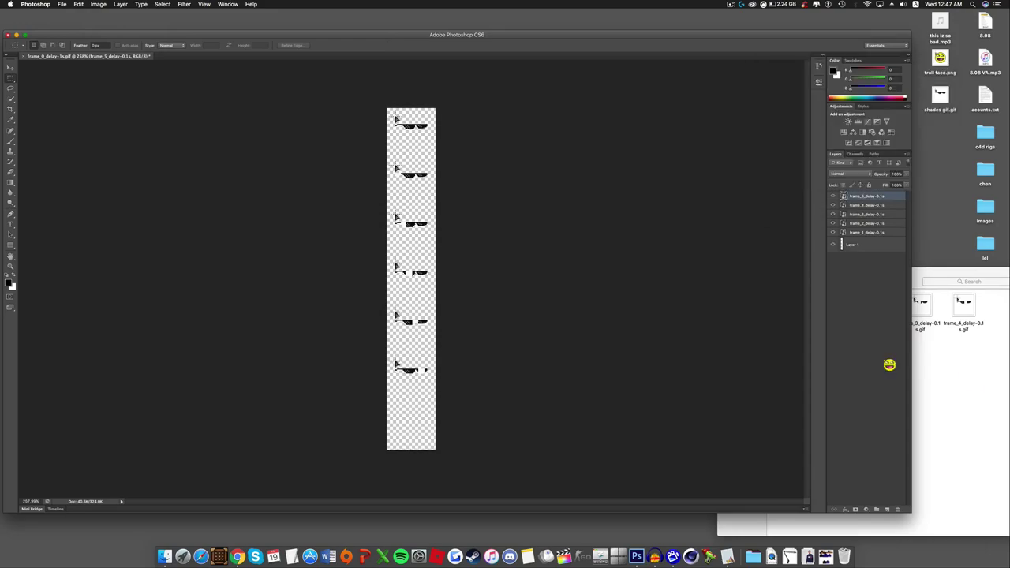
Place frame_6_delay-0.1s.gif from the Finder folder, move it into the last empty section and commit it.
click(955, 368)
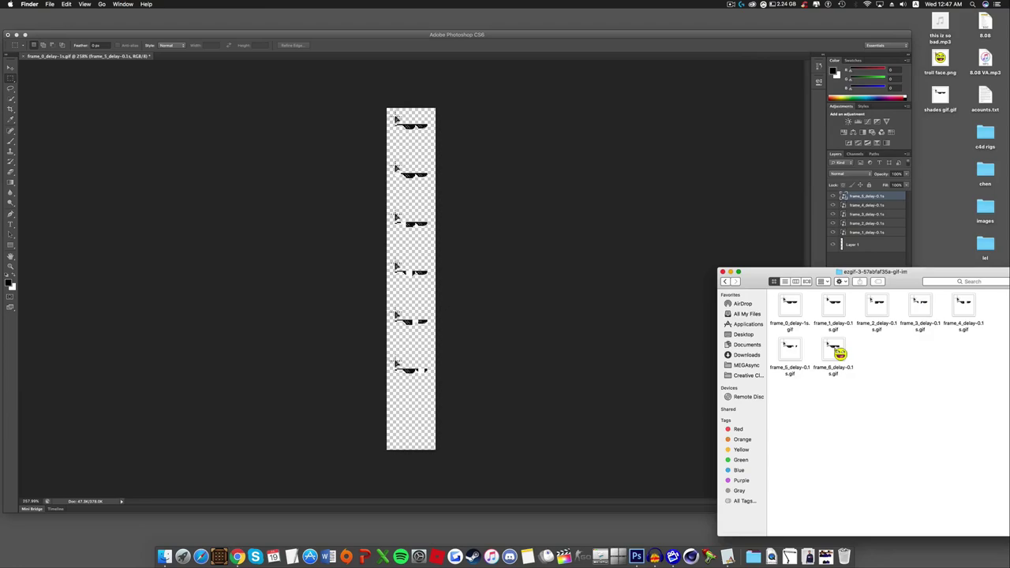
drag(838, 352, 418, 410)
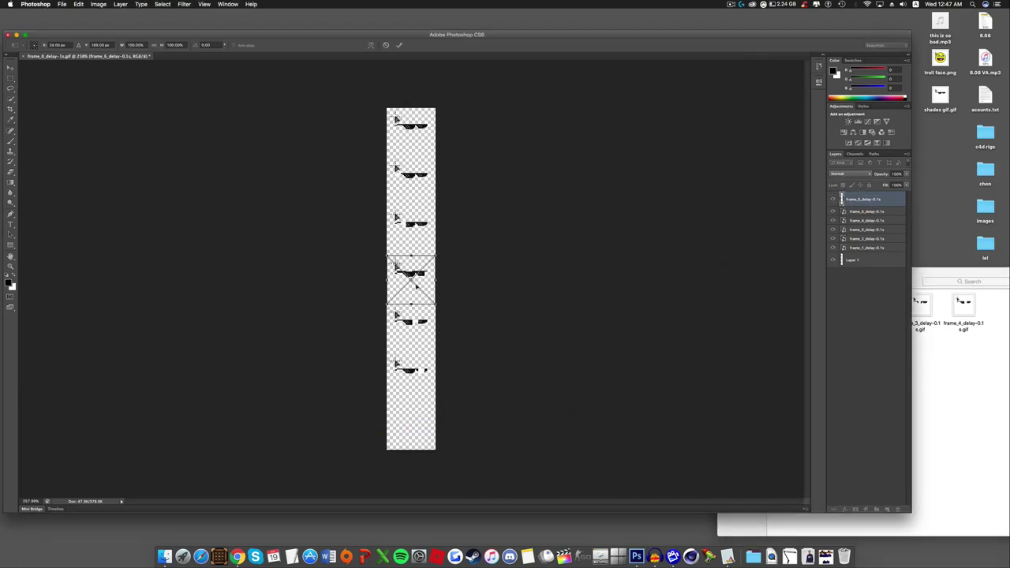
drag(417, 285, 419, 427)
key(Return)
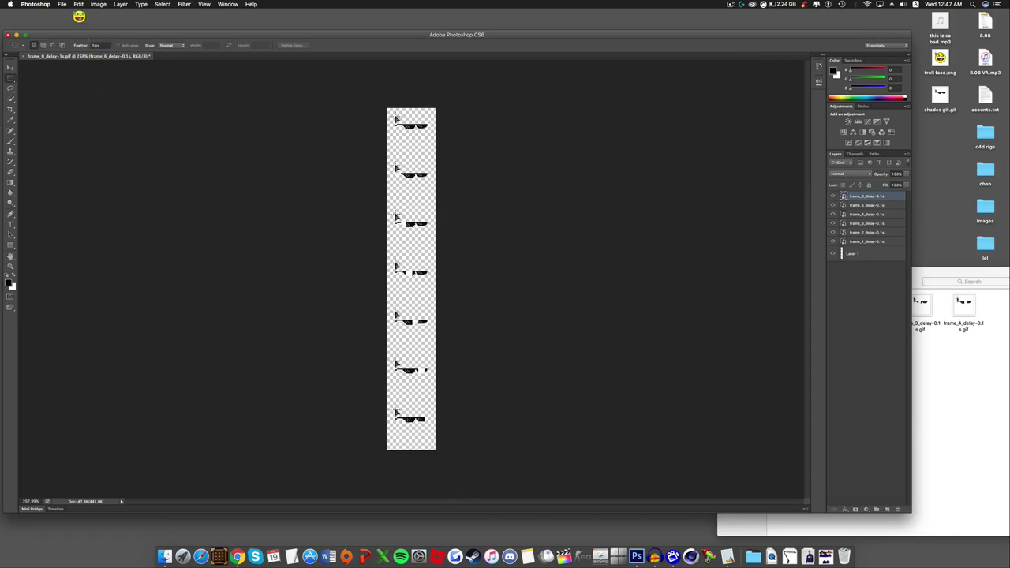
Export the frame strip for web as a transparent PNG-24 named "mlg glasses ani" on the Desktop.
click(52, 4)
mouse_move(63, 5)
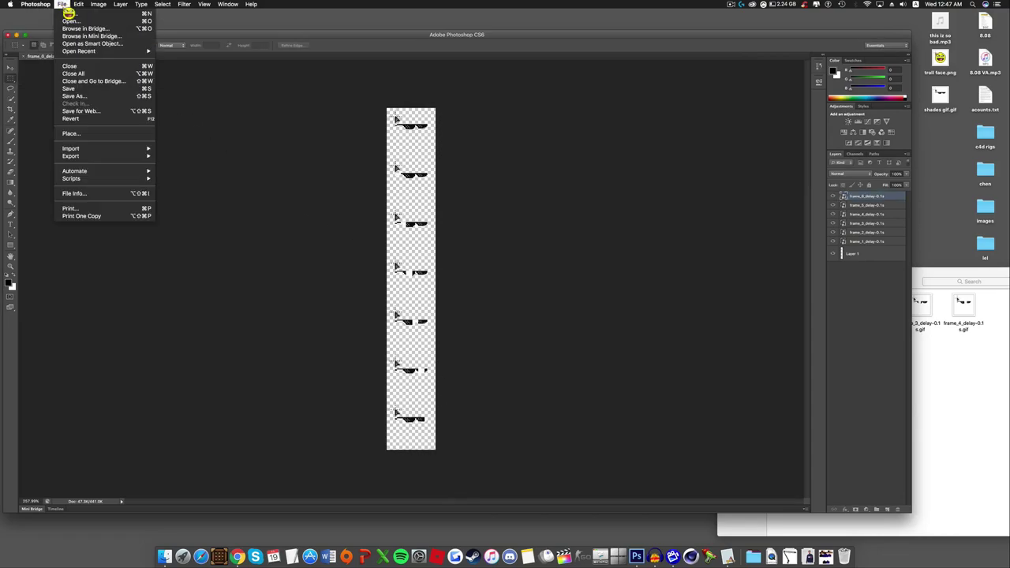
click(87, 111)
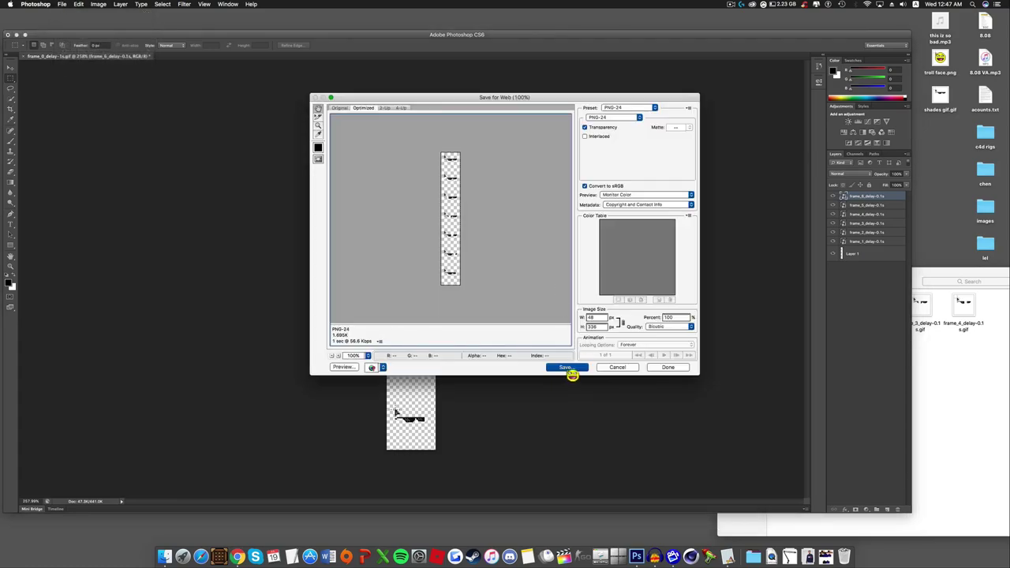
click(570, 369)
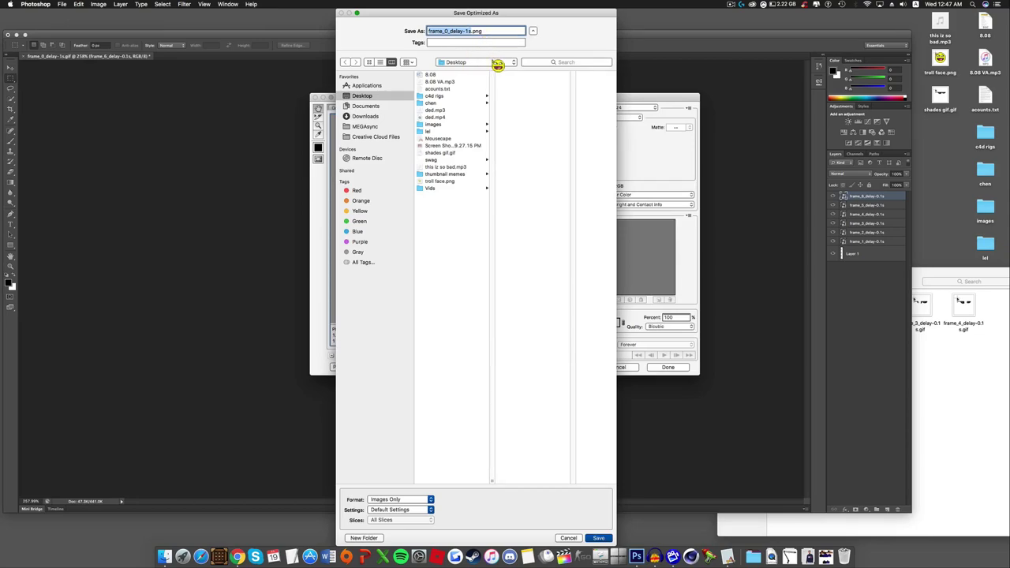
text(mlg)
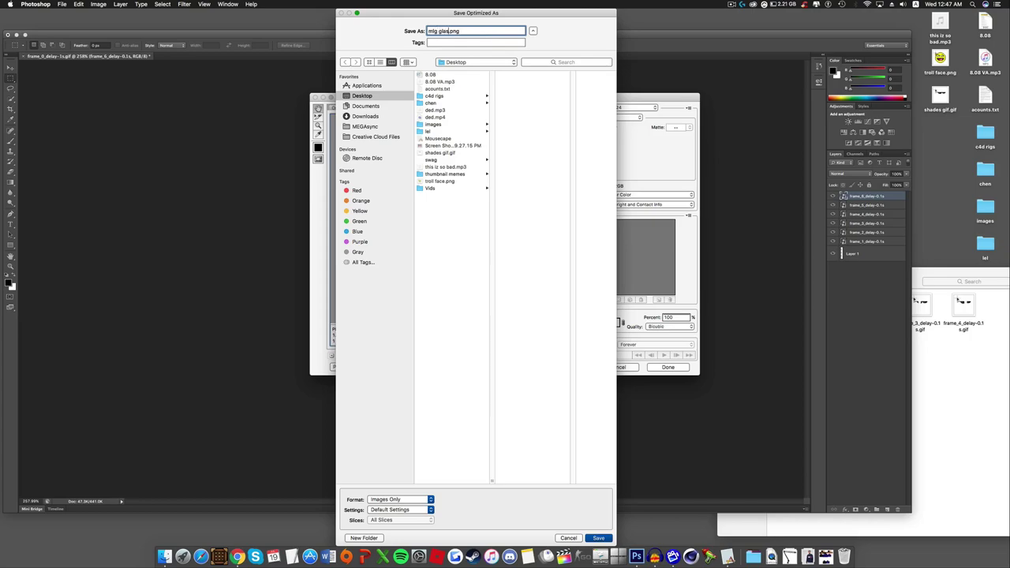
text( glasses ani)
click(599, 538)
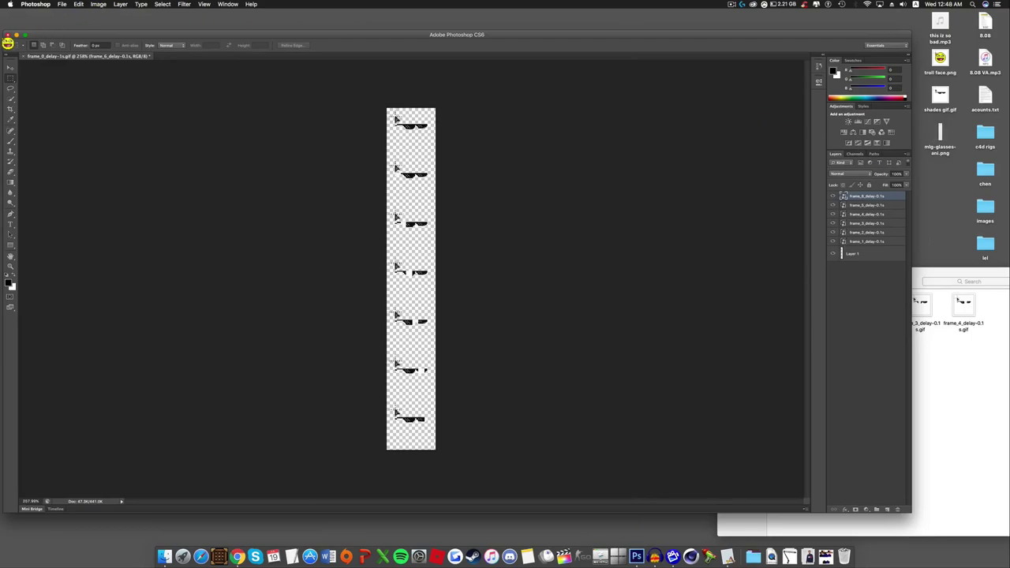
Close the Photoshop document and the Finder window containing the split GIF frames.
click(8, 35)
click(478, 177)
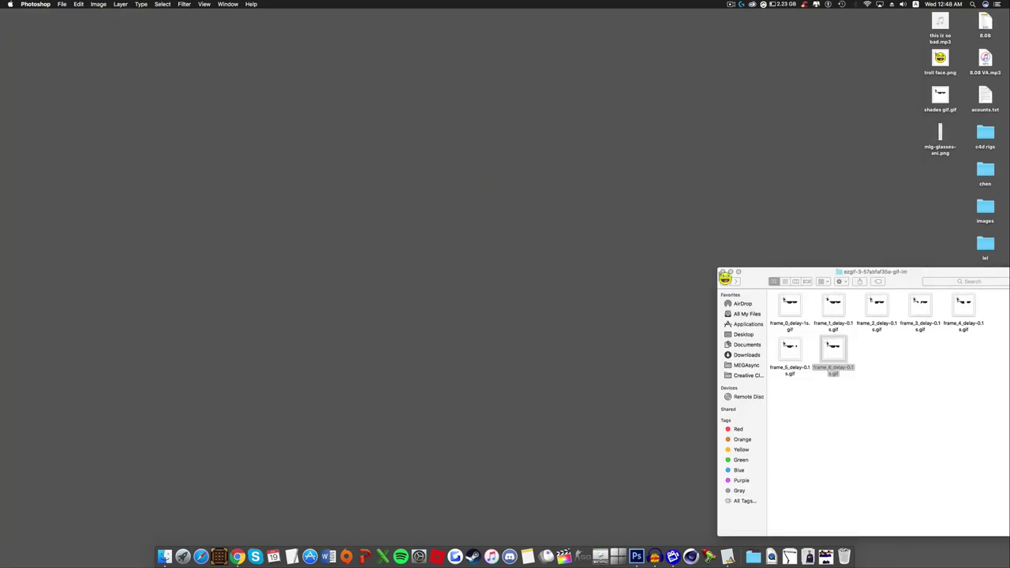
click(725, 276)
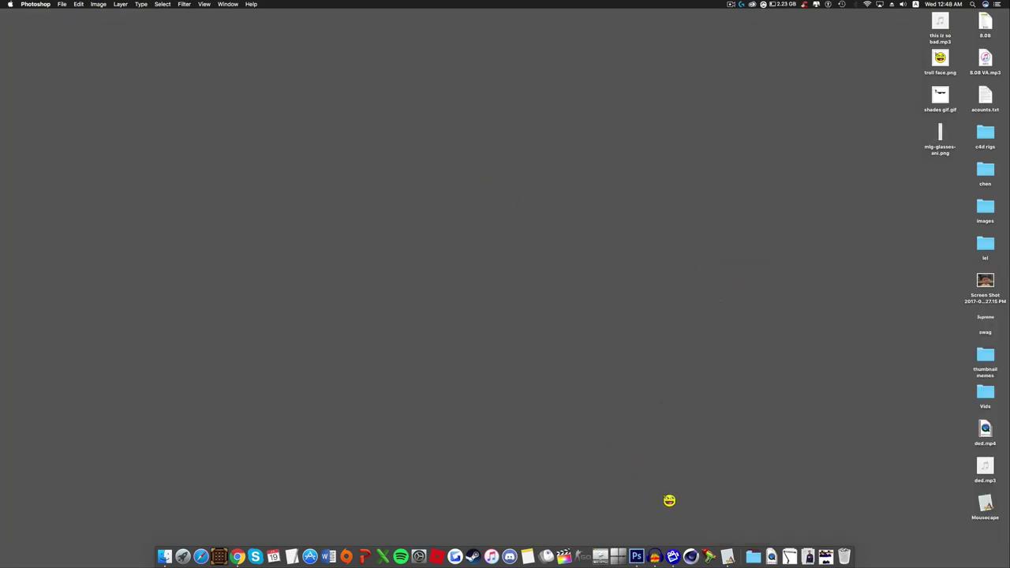
Switch to Mousecape and add mlg-glasses-ani.png as the 1x image of the "animated tested" cape's Arrow cursor.
click(727, 556)
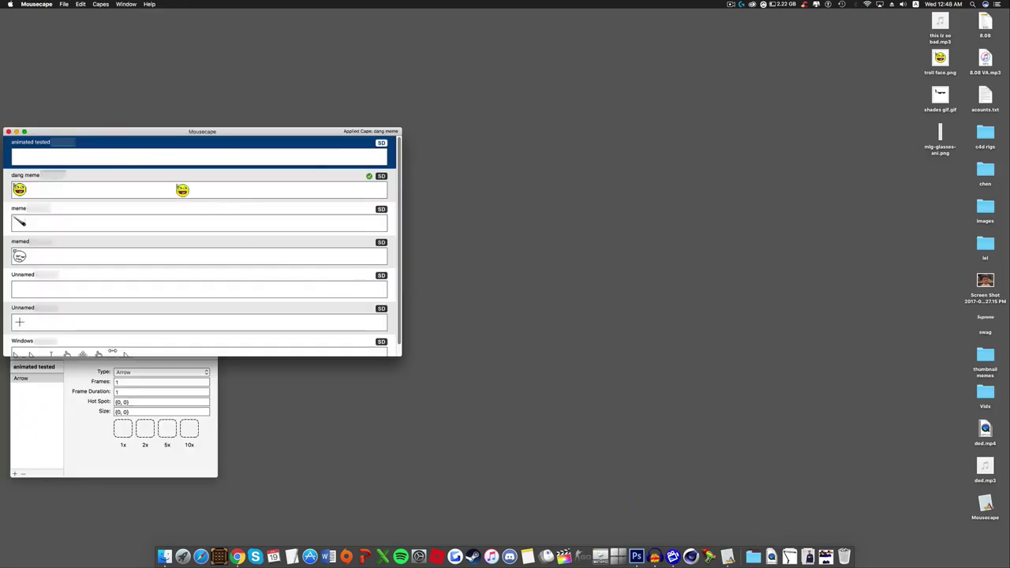
click(81, 389)
drag(81, 362, 670, 288)
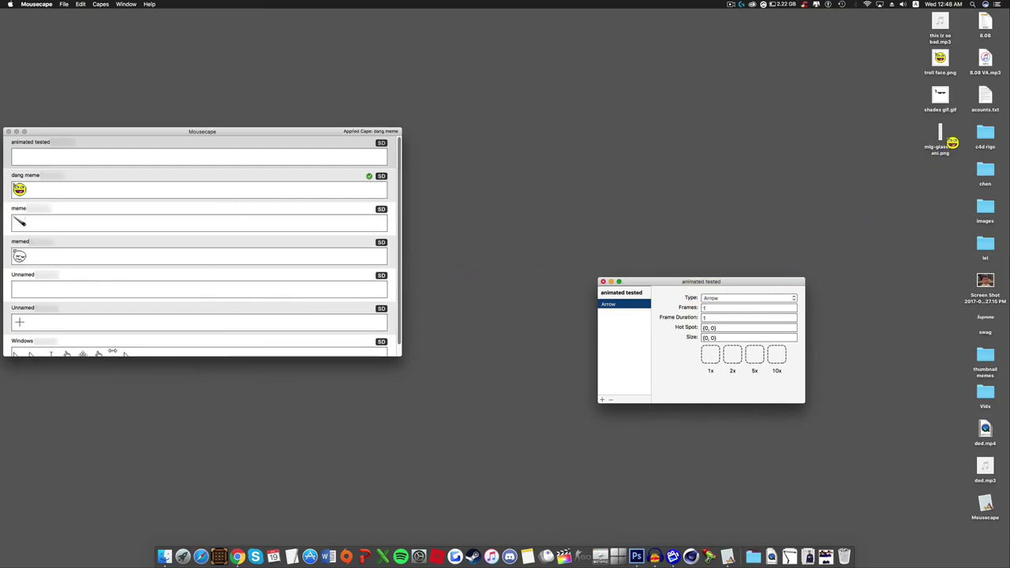
click(945, 135)
drag(944, 135, 710, 355)
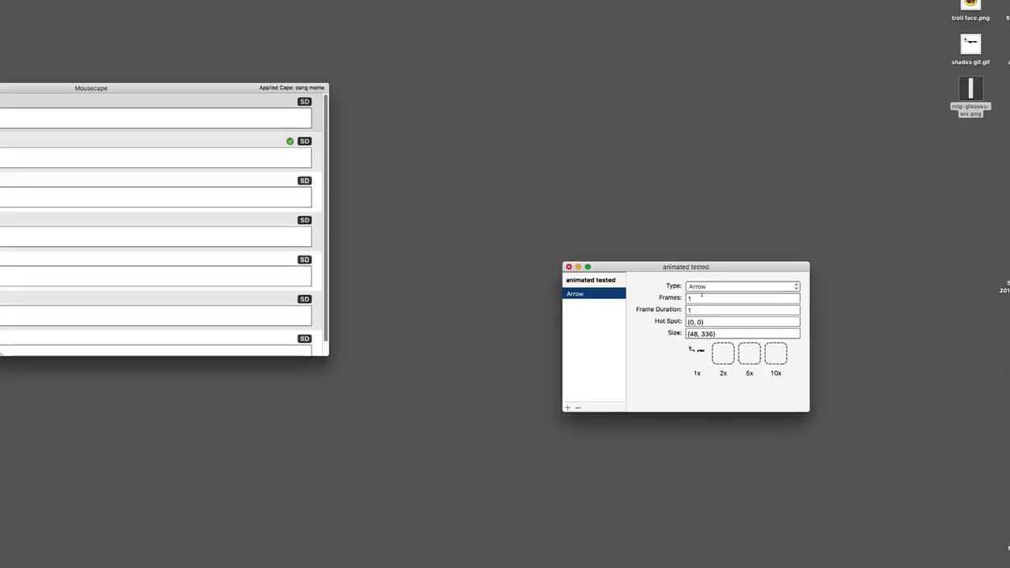
Set the Arrow cursor's number of frames to 7.
double_click(701, 295)
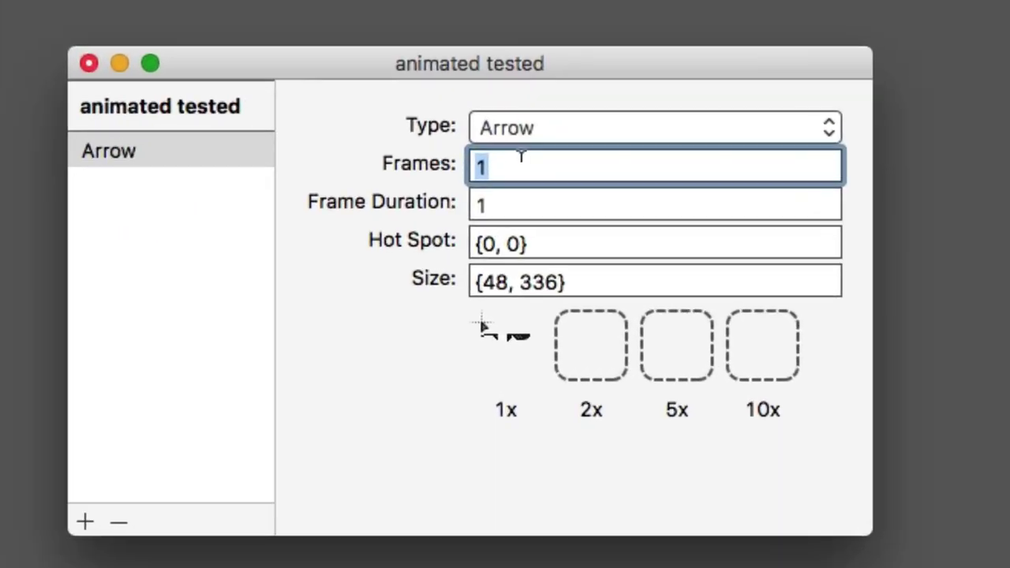
key(BackSpace)
text(7)
key(super+Tab)
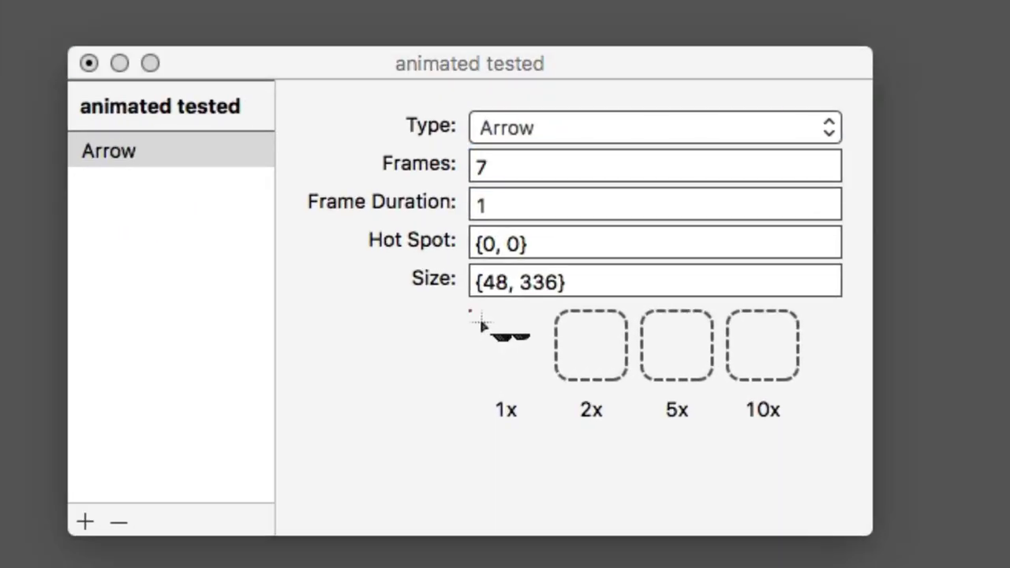
drag(361, 65, 330, 55)
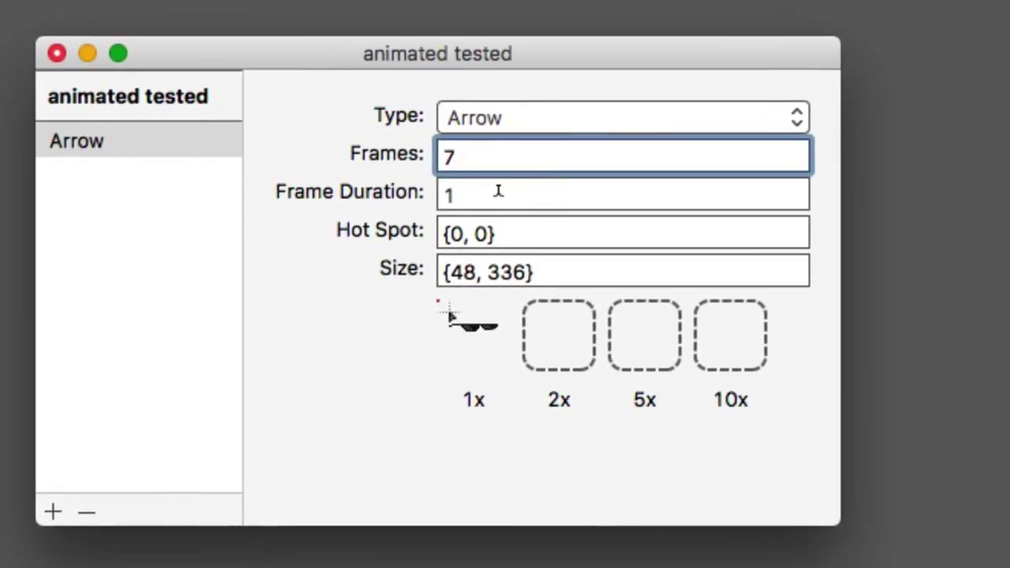
Try a frame duration of .5 for the Arrow cursor and set it back to 1.
key(Tab)
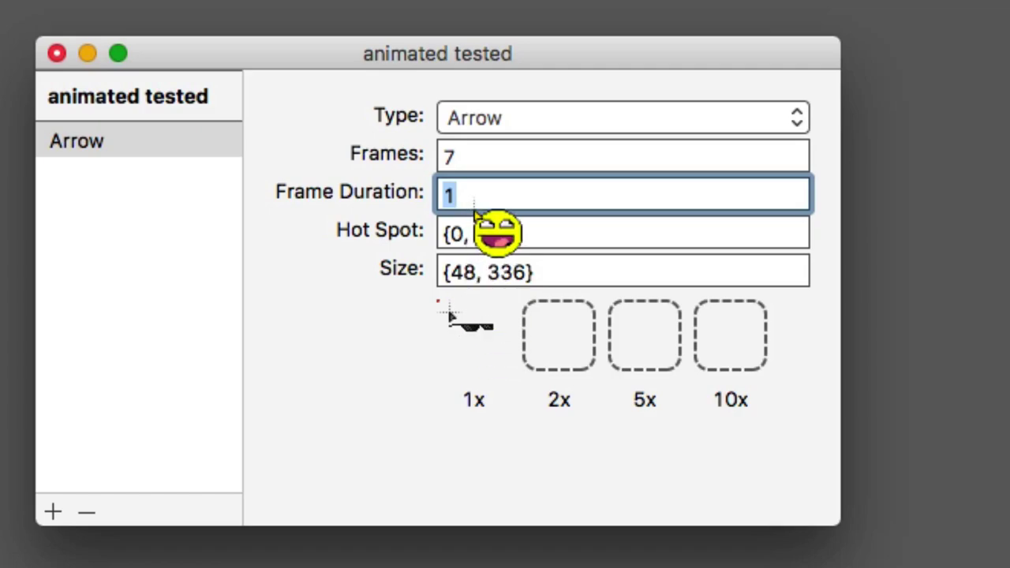
text(.5)
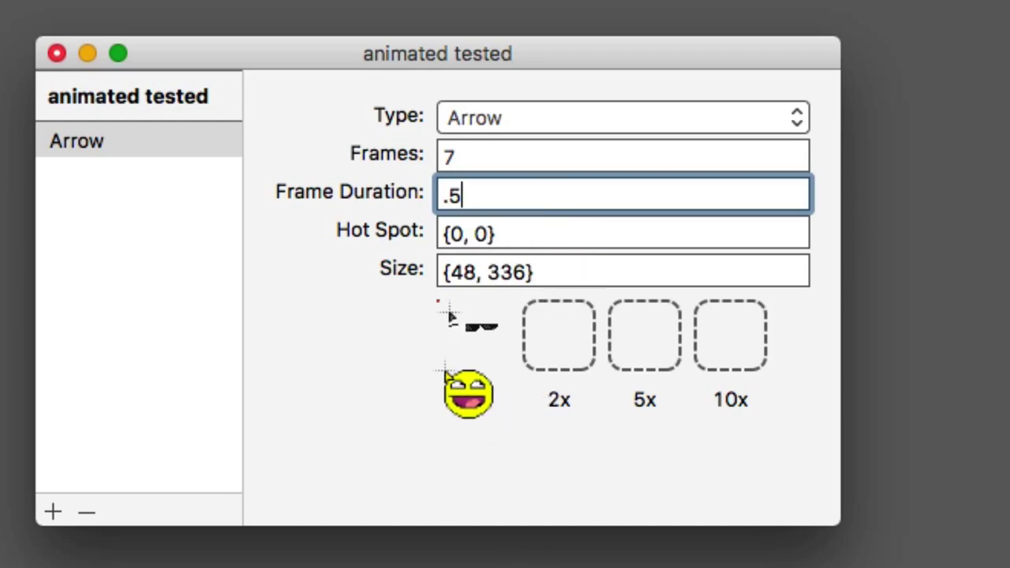
key(Return)
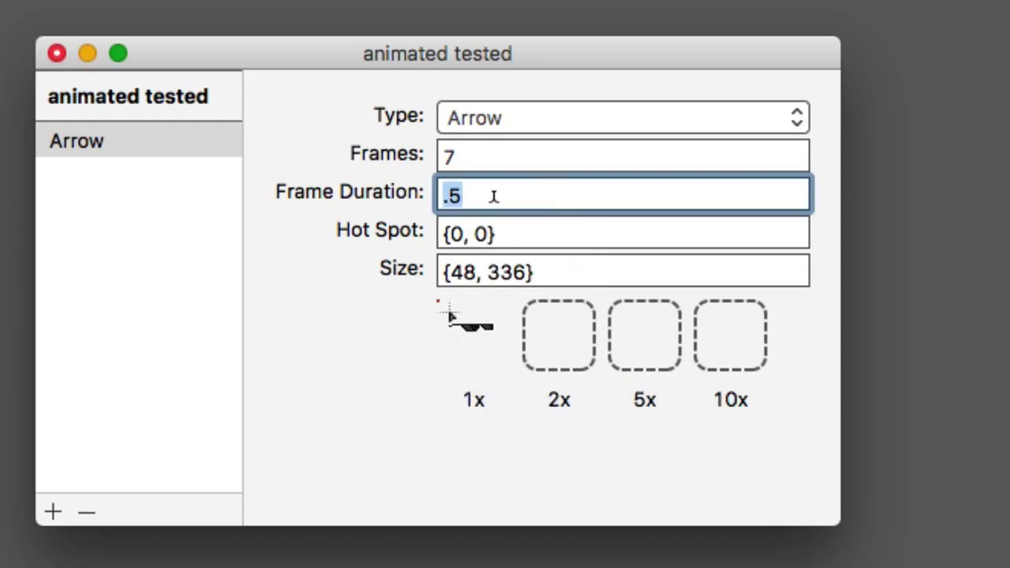
text(1)
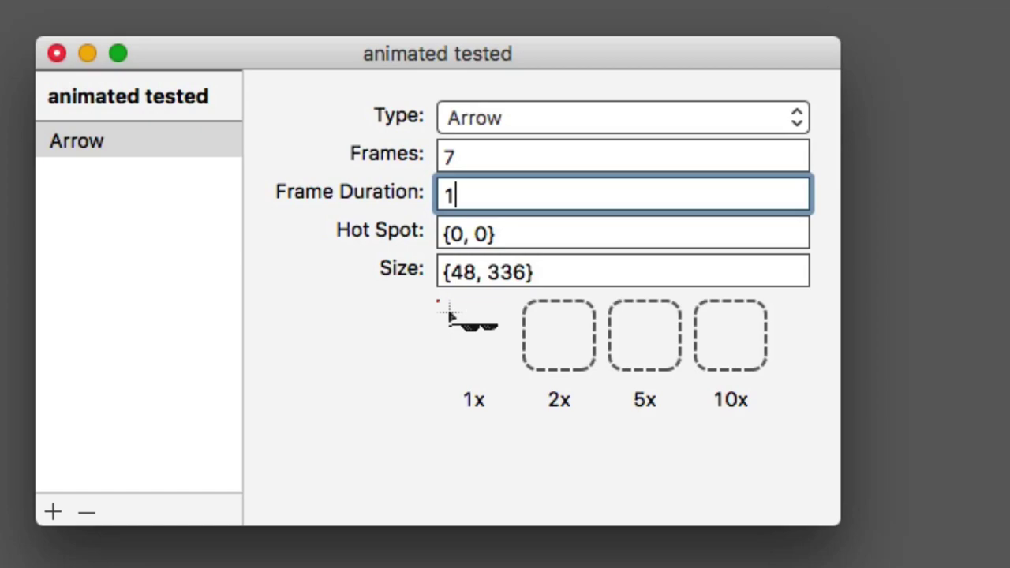
click(461, 234)
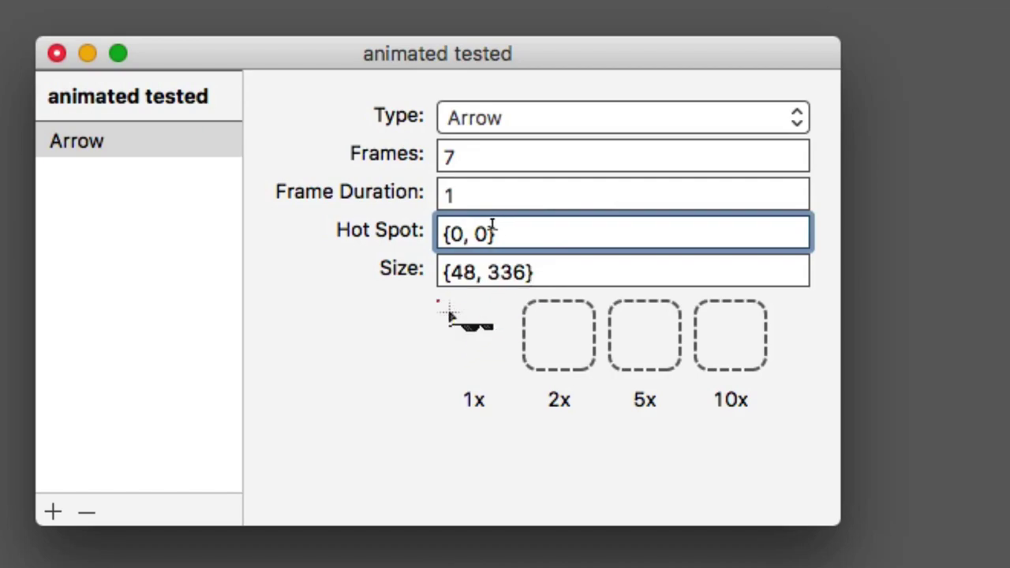
Set the Arrow cursor's hot spot to {8, 8}.
key(BackSpace)
text(8)
click(498, 229)
key(Left)
key(BackSpace)
text(8)
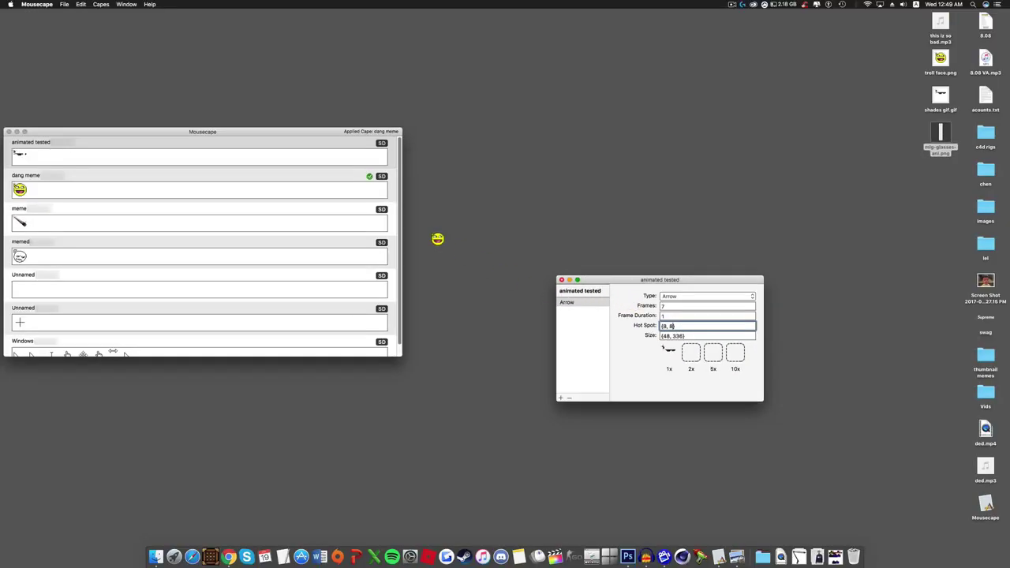
Save the "animated tested" cape, close its editor and apply the cape.
click(69, 6)
click(81, 49)
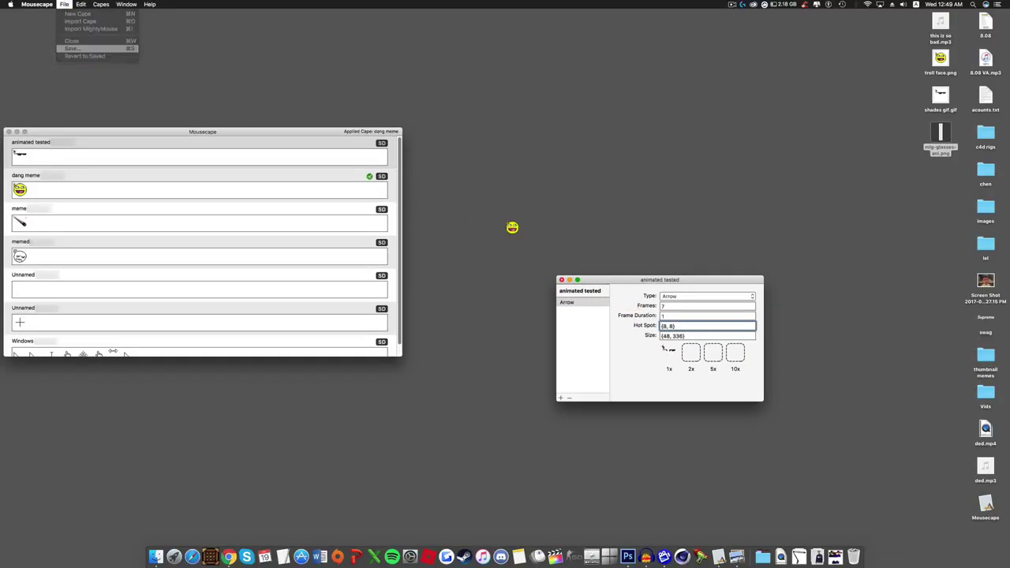
click(561, 280)
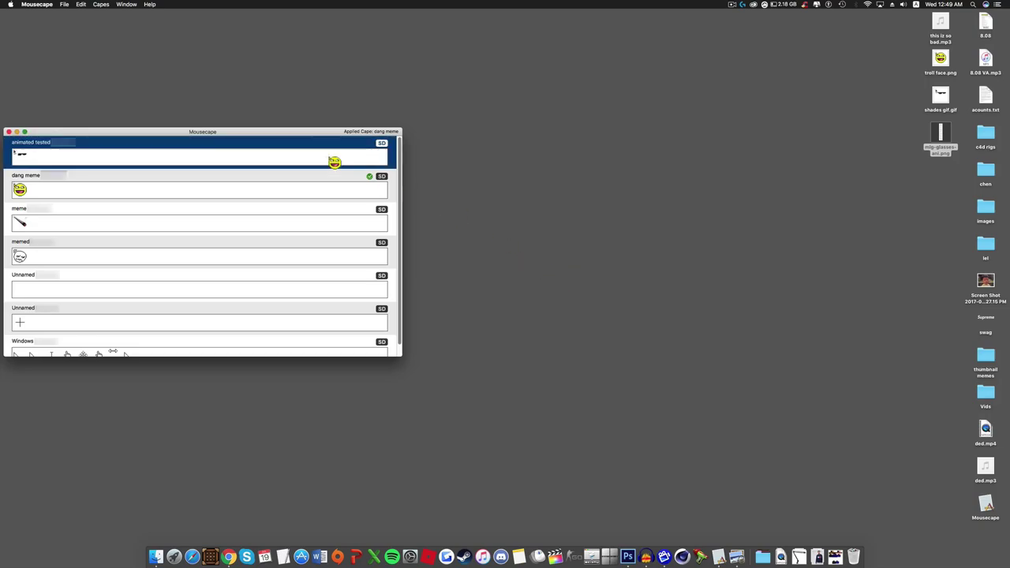
drag(327, 133, 493, 141)
double_click(234, 171)
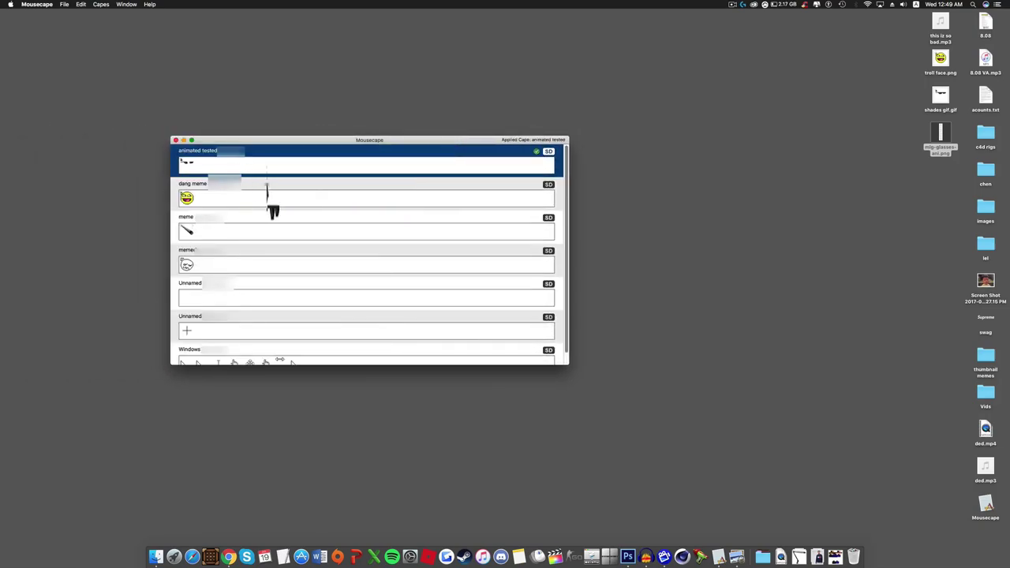
Reopen the Arrow cursor of "animated tested" for editing and apply the "dang meme" cape.
right_click(312, 162)
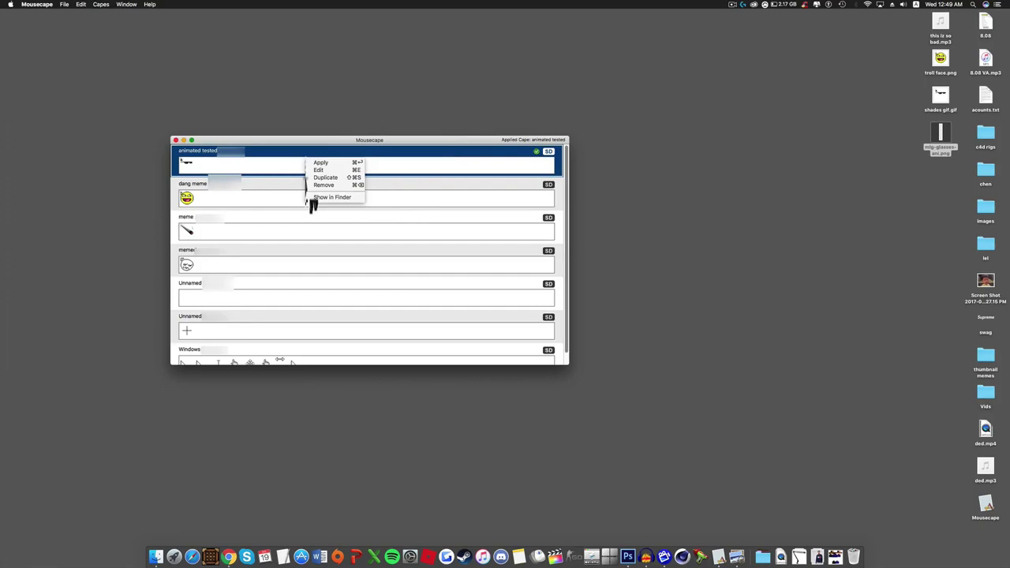
click(327, 169)
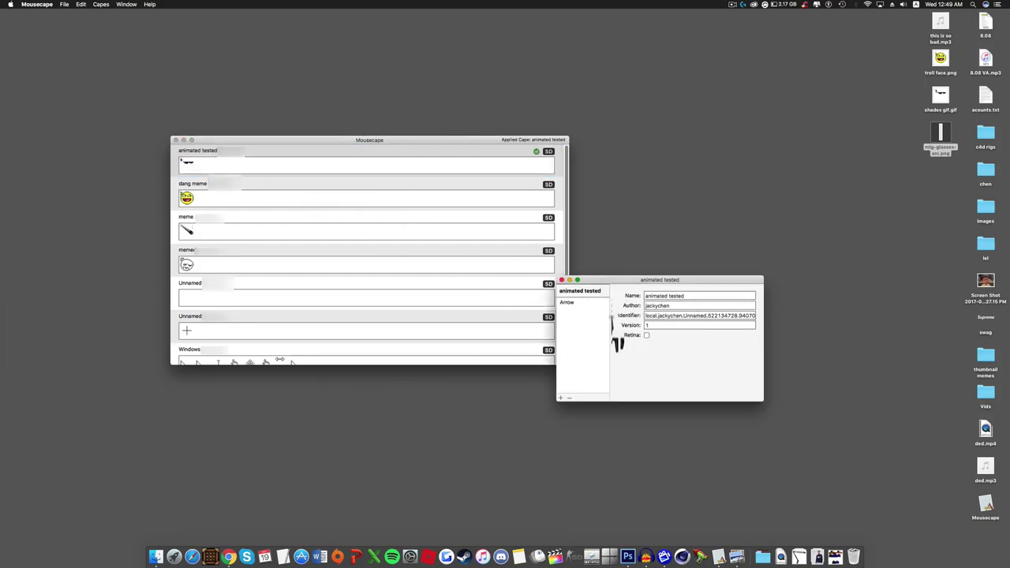
click(570, 303)
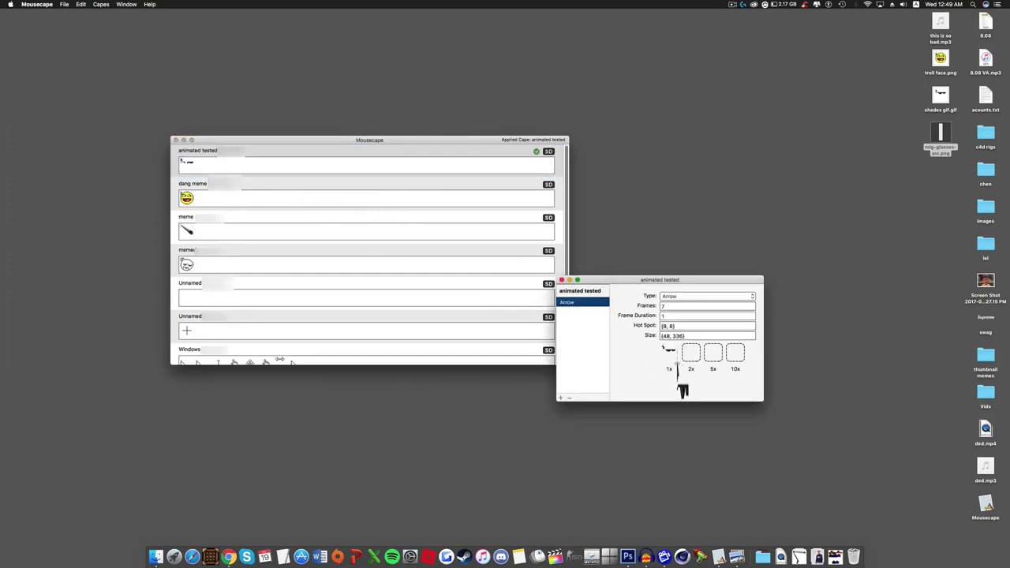
click(299, 268)
click(221, 229)
double_click(223, 207)
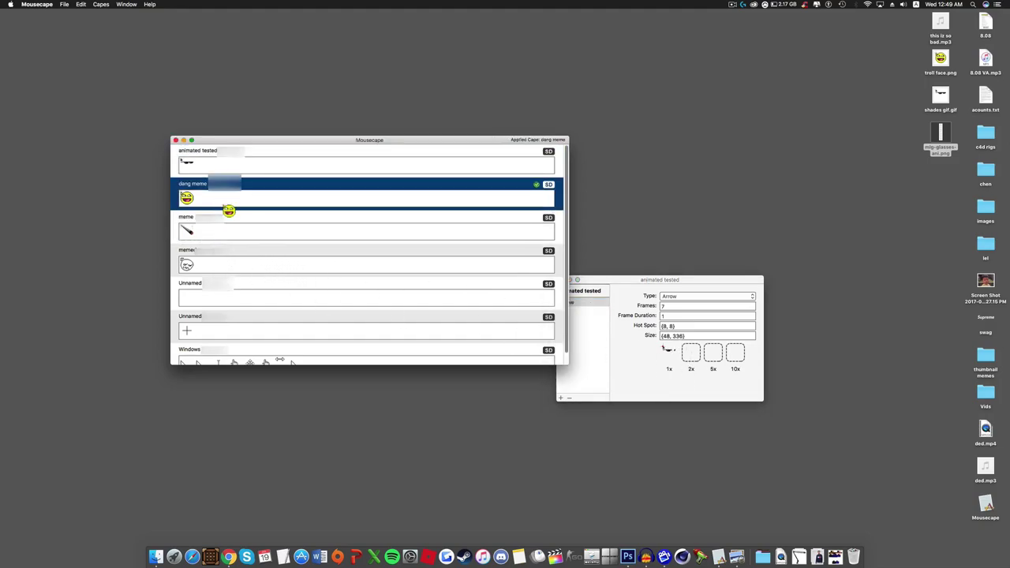
Try a size of {48, 48} for the Arrow cursor, revert the cape to its saved version and close the editor.
click(672, 336)
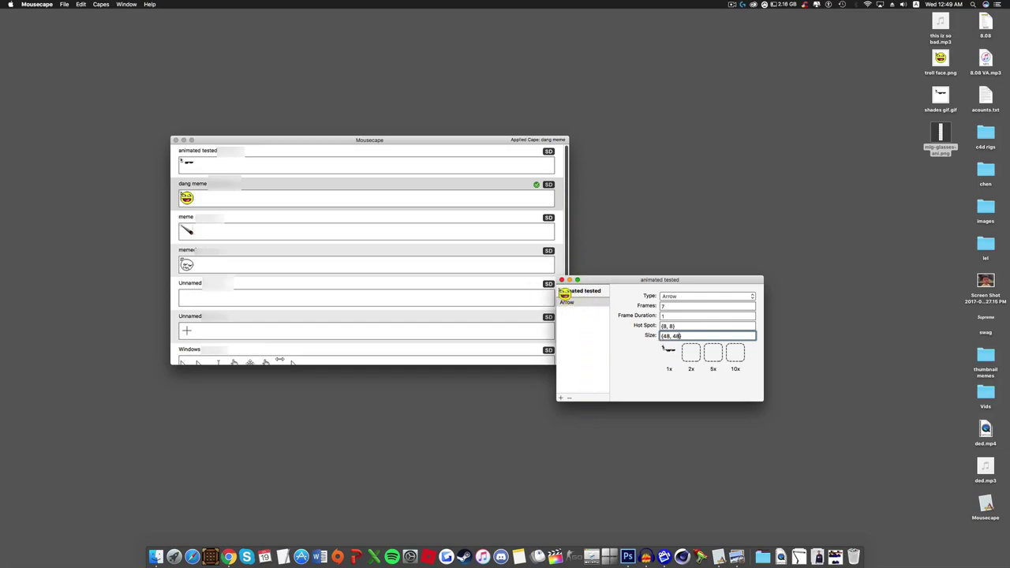
click(69, 5)
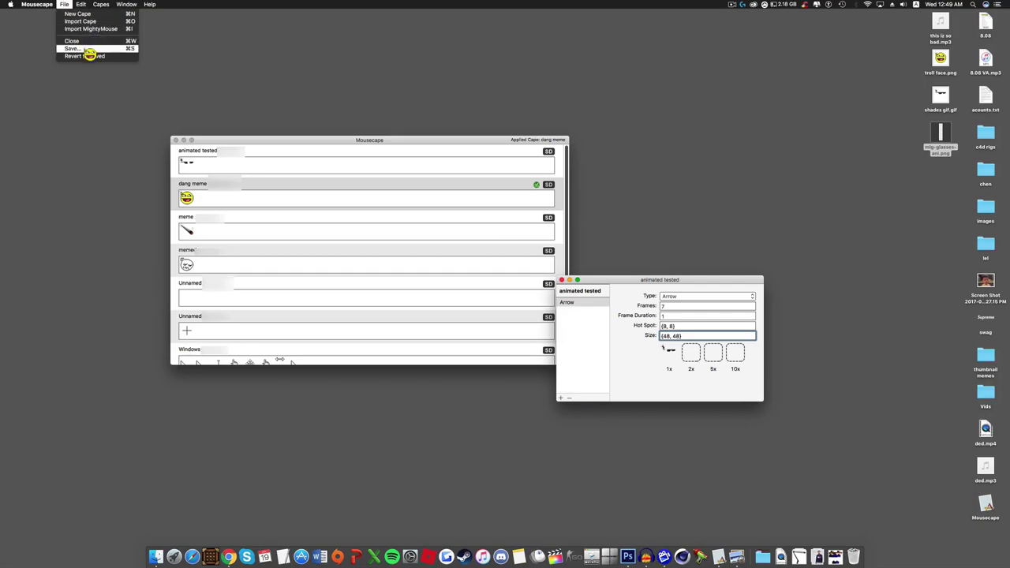
click(89, 59)
click(562, 281)
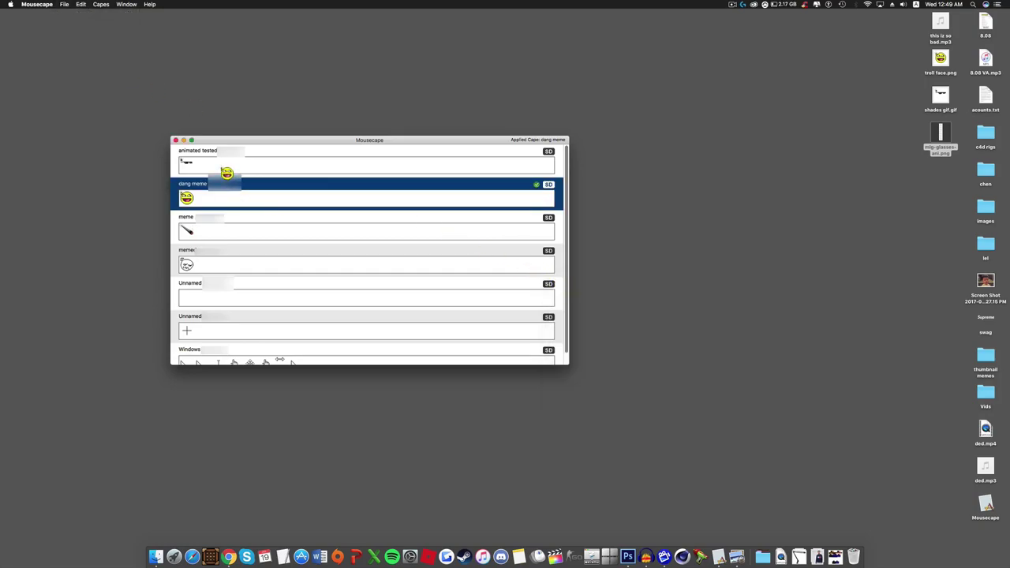
Apply the "animated tested" cape and open its Arrow cursor for editing again.
double_click(227, 172)
right_click(386, 162)
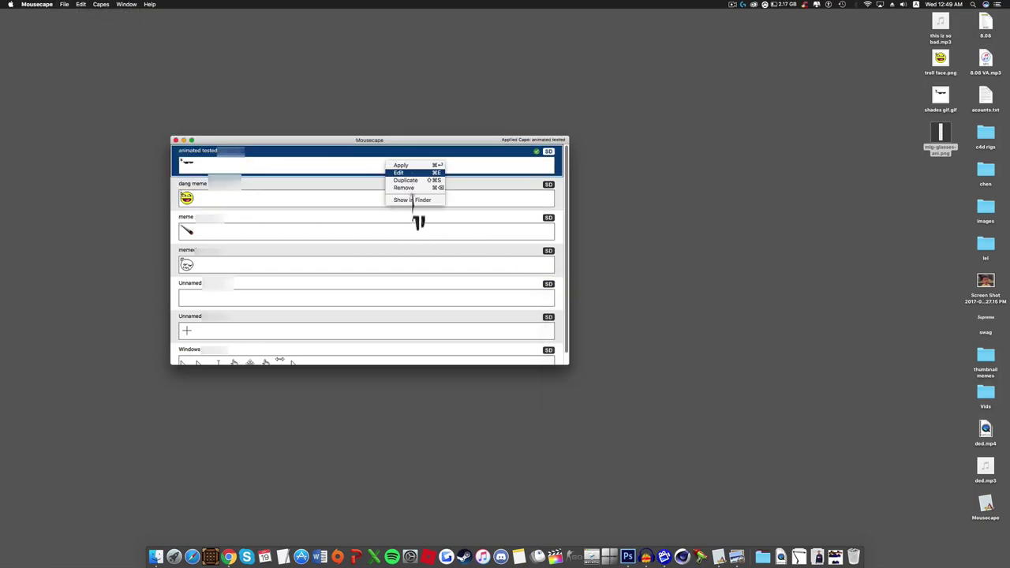
click(400, 173)
click(582, 302)
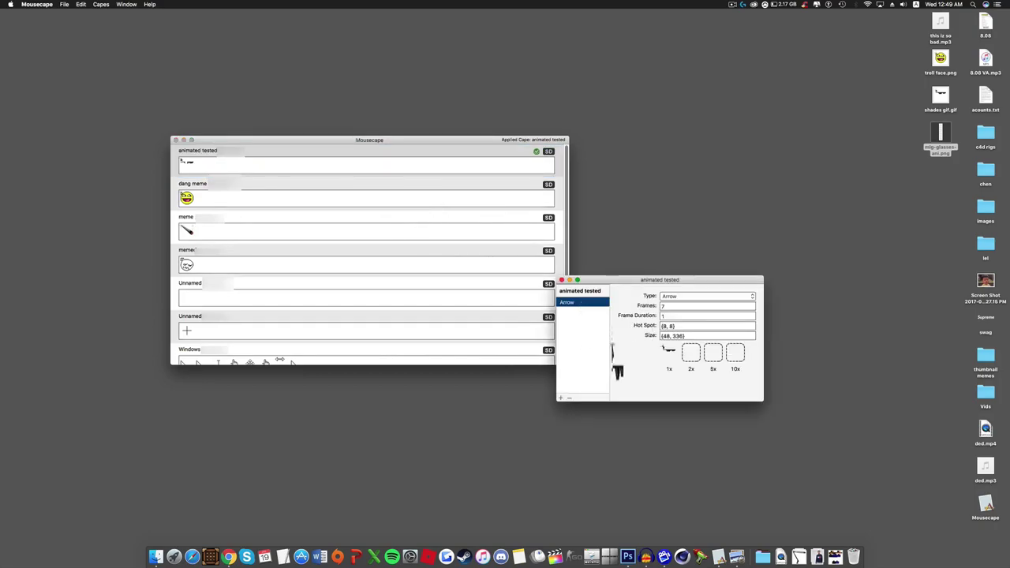
Apply the "meme" cape and set the Arrow cursor's size in "animated tested" to {48, 48}.
click(356, 266)
double_click(366, 230)
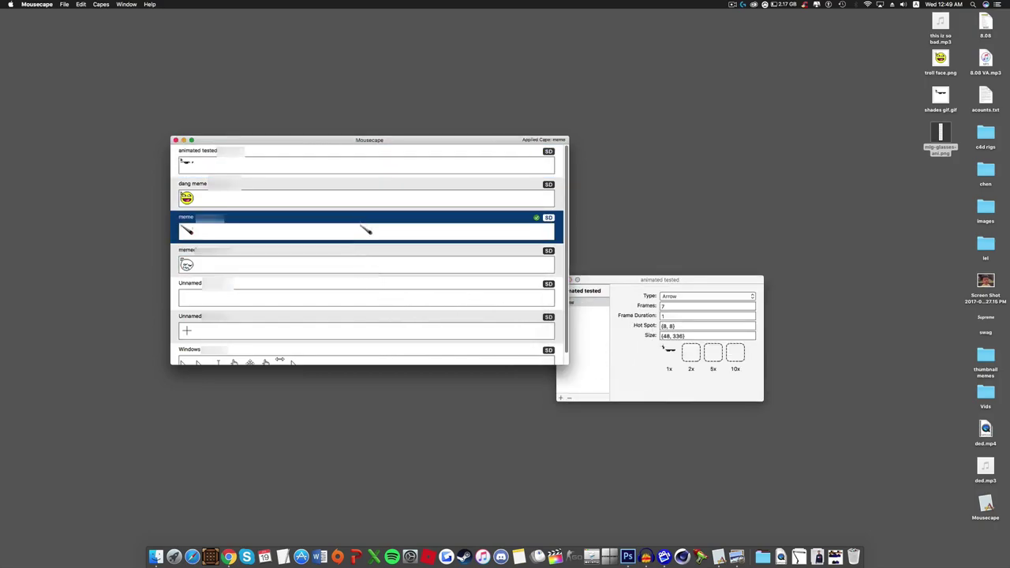
click(683, 341)
click(684, 336)
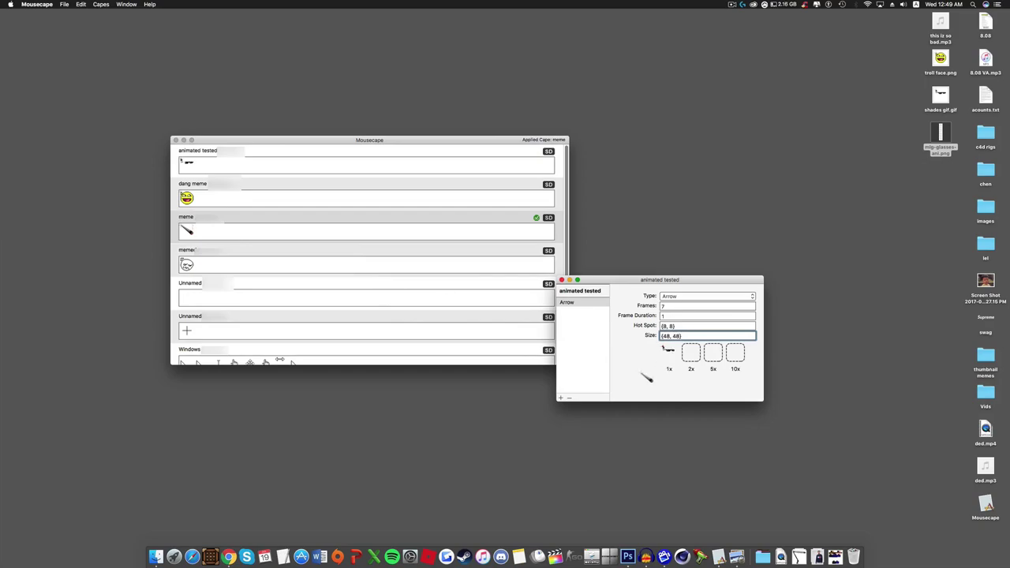
double_click(665, 314)
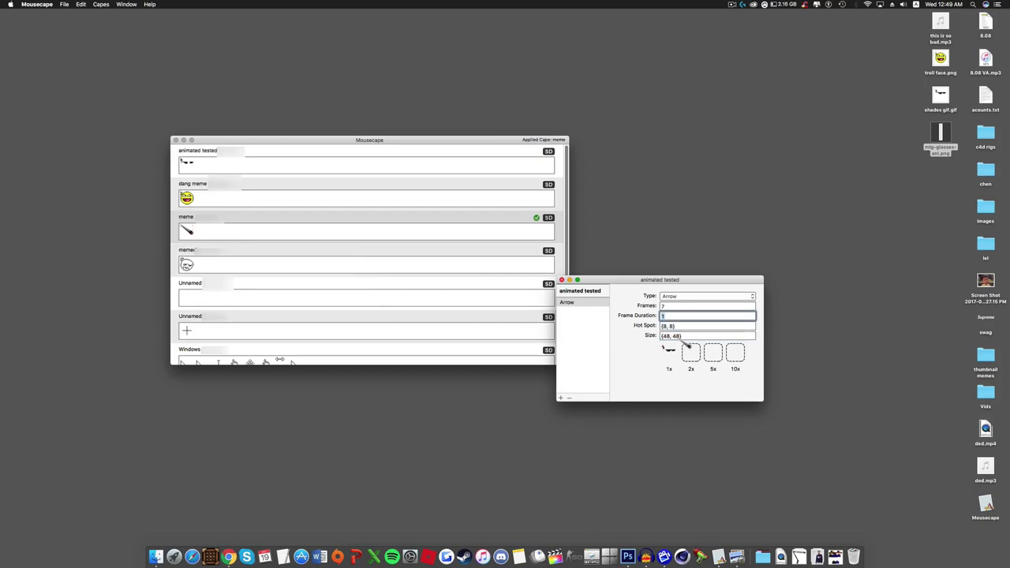
Save the edited cape, close its editor and apply "animated tested".
click(67, 4)
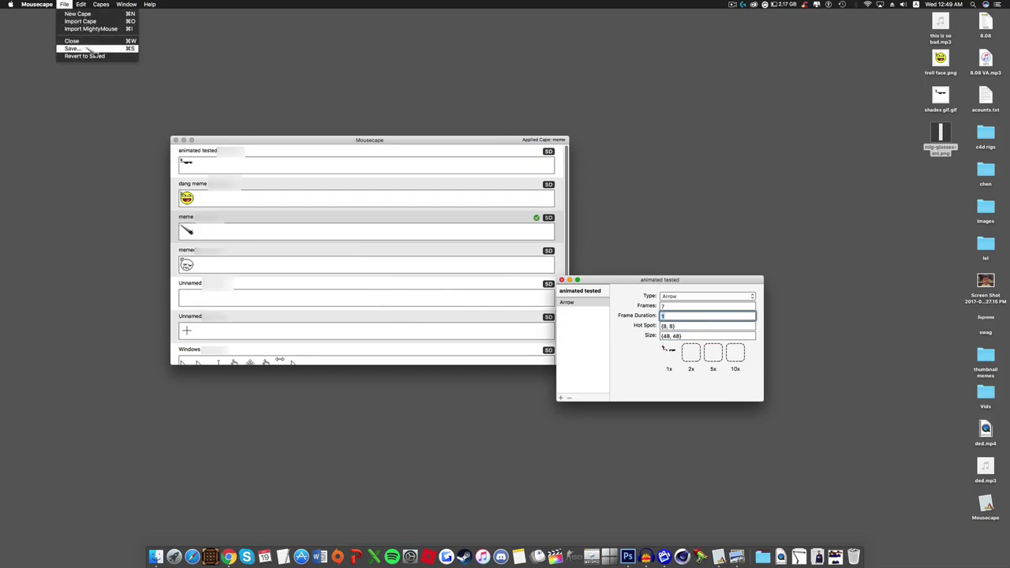
click(86, 49)
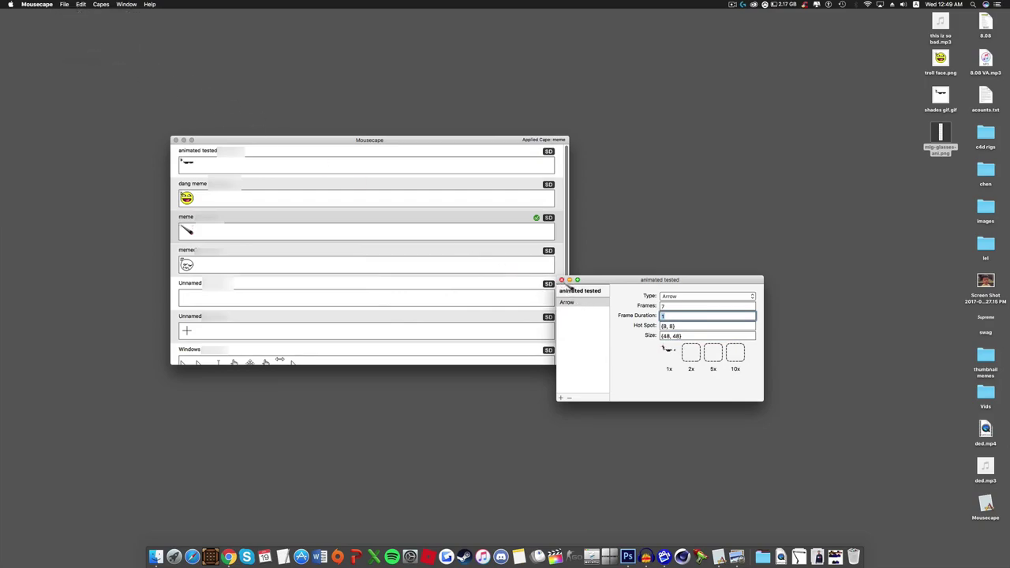
click(562, 281)
double_click(207, 166)
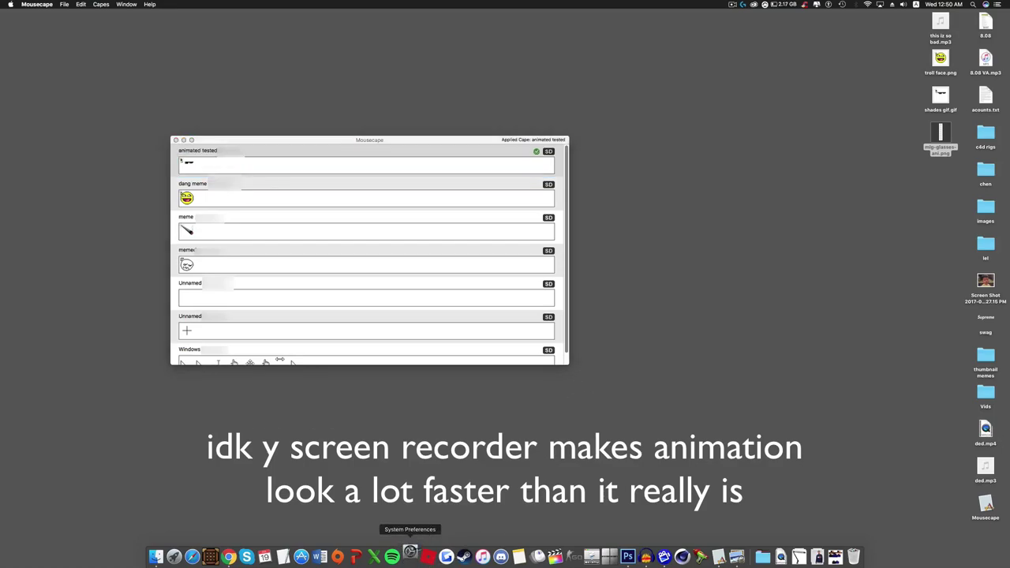
Switch to System Preferences, set the Accessibility display cursor size to Normal and close the window.
click(410, 557)
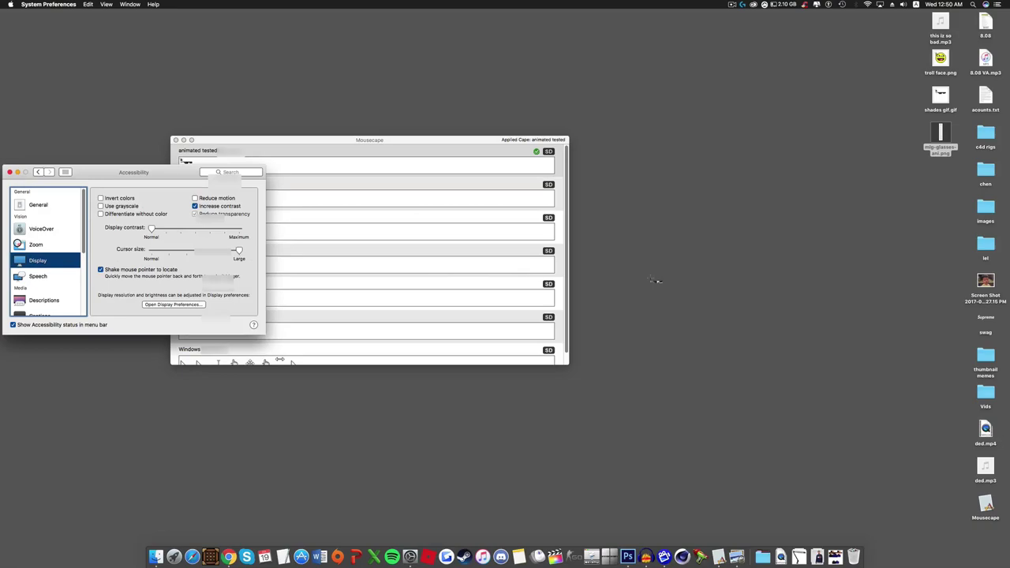
drag(638, 264, 786, 344)
drag(721, 257, 804, 339)
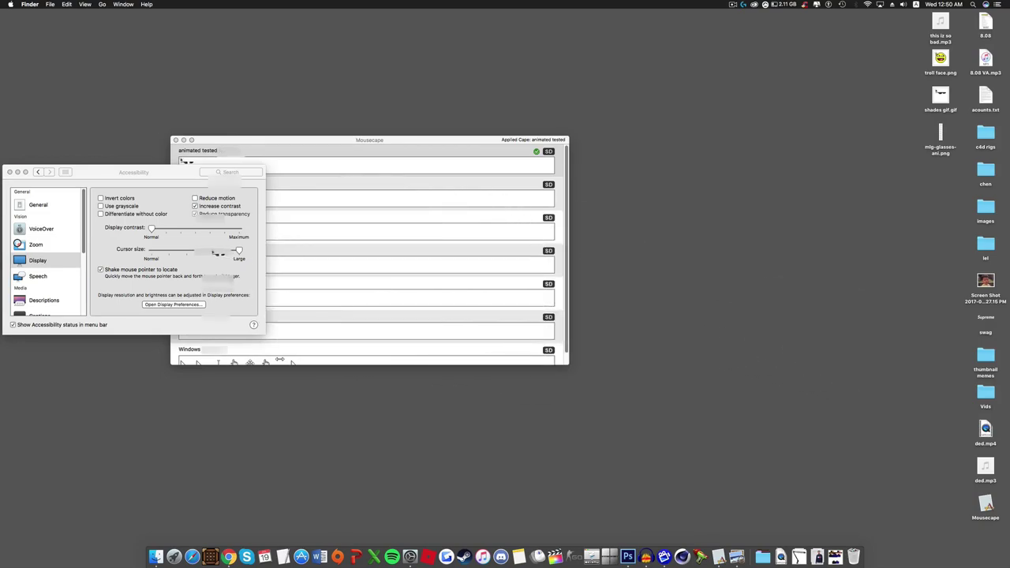
drag(215, 252, 158, 251)
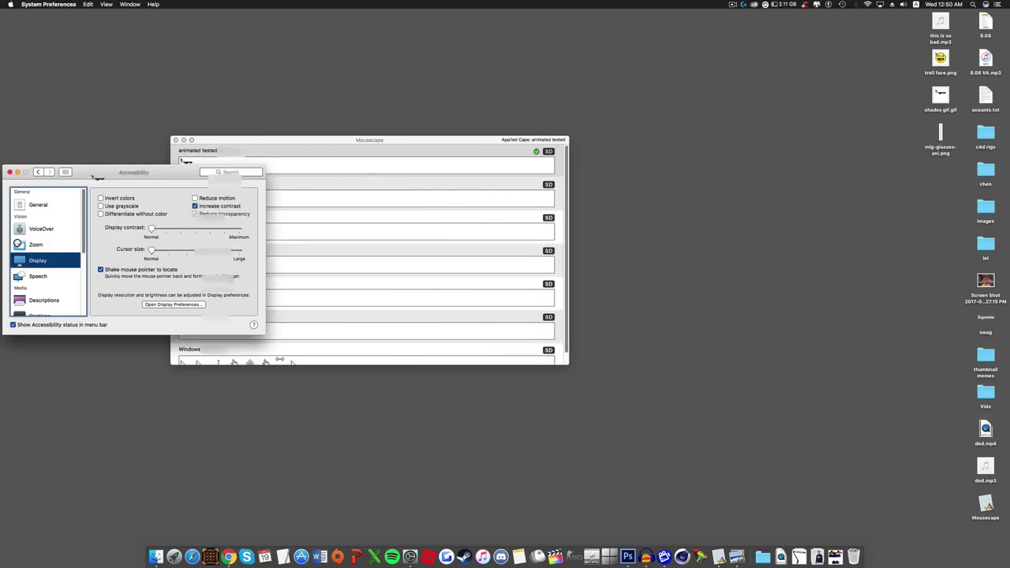
drag(98, 177, 236, 184)
click(149, 180)
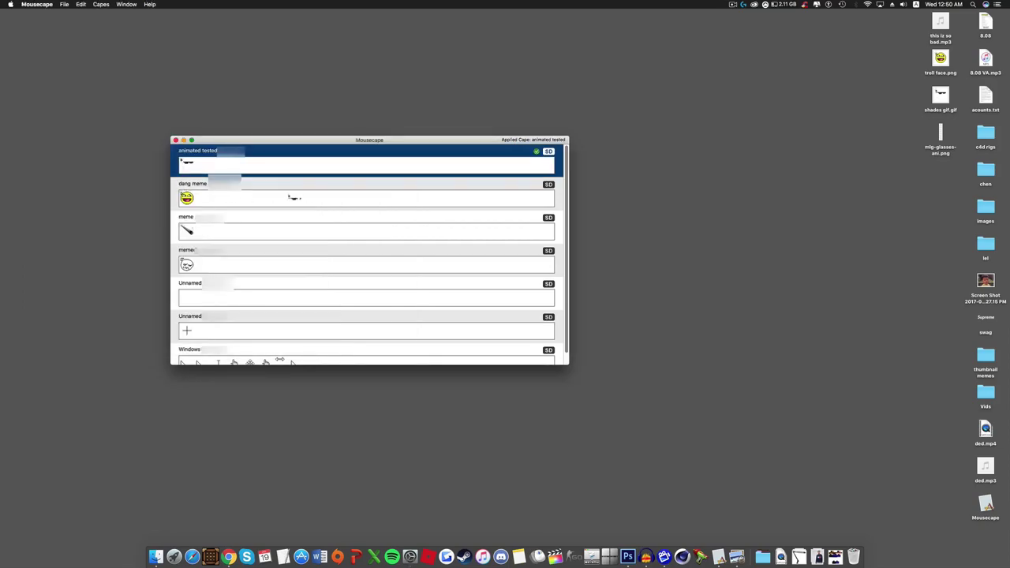
Apply the "meme" cape and switch to the empty Unnamed cape.
click(251, 205)
double_click(231, 240)
click(218, 306)
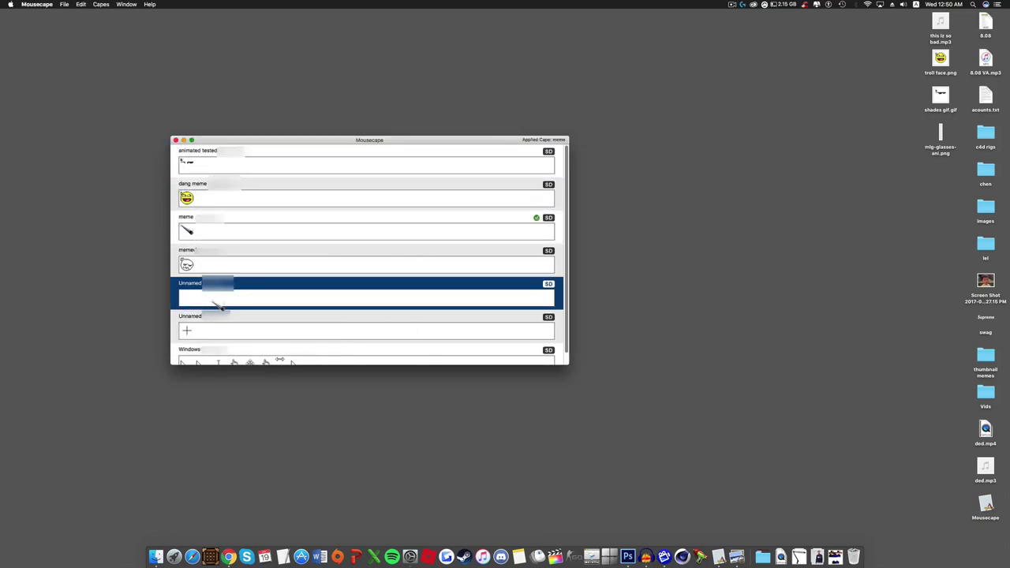
double_click(261, 302)
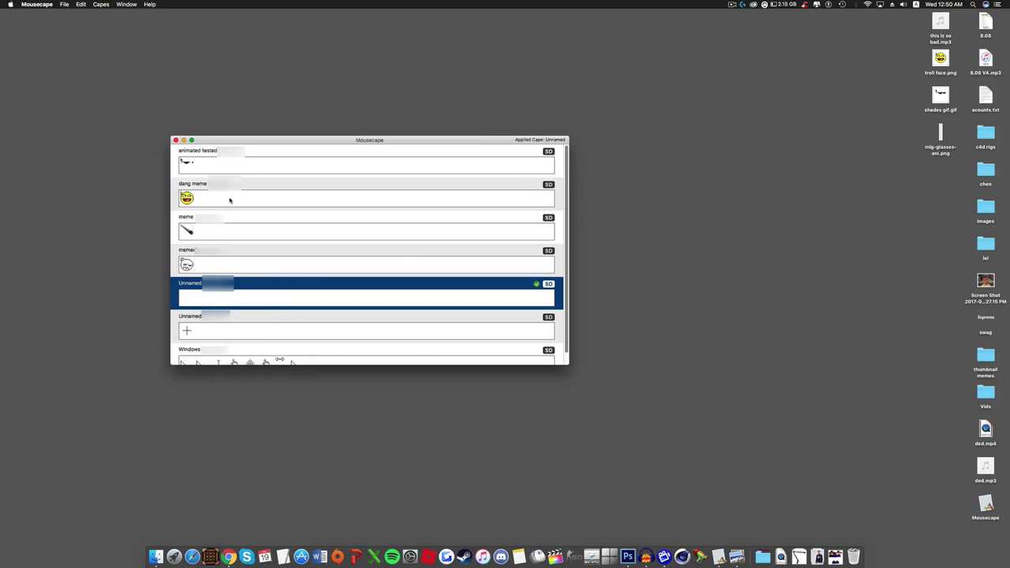